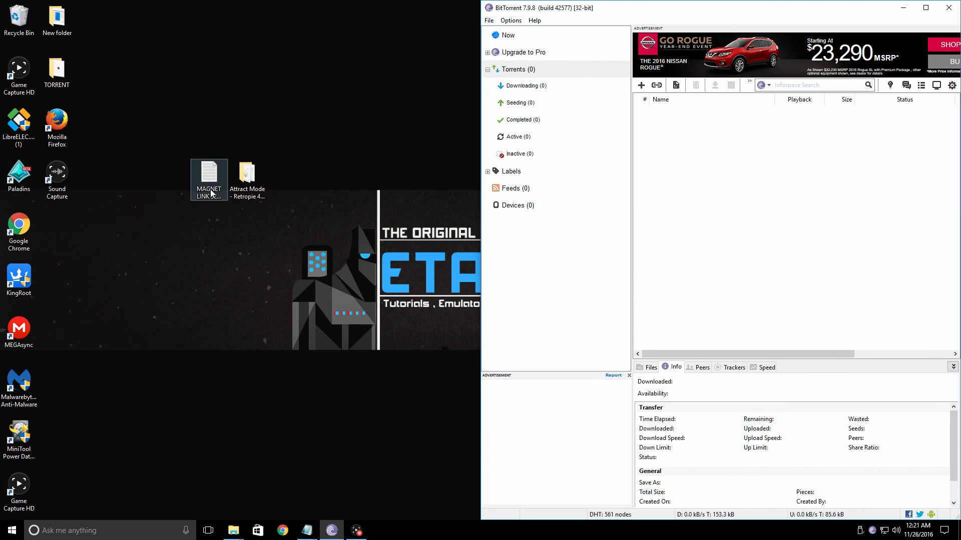
Open the MAGNET LINK 32gb IMAGE text file beside the torrent client and copy the entire magnet link
double_click(213, 194)
left_click_drag(370, 296, 3, 55)
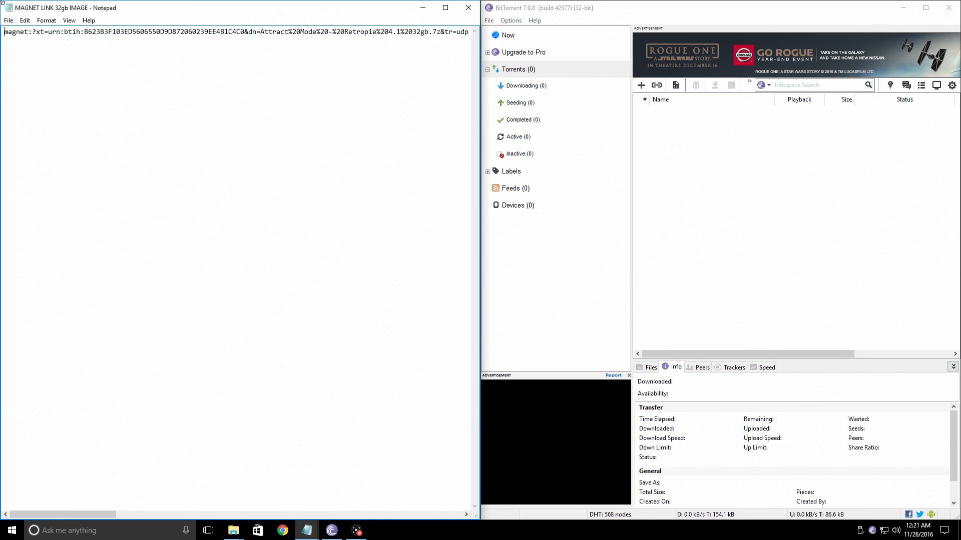
left_click_drag(2, 33, 396, 42)
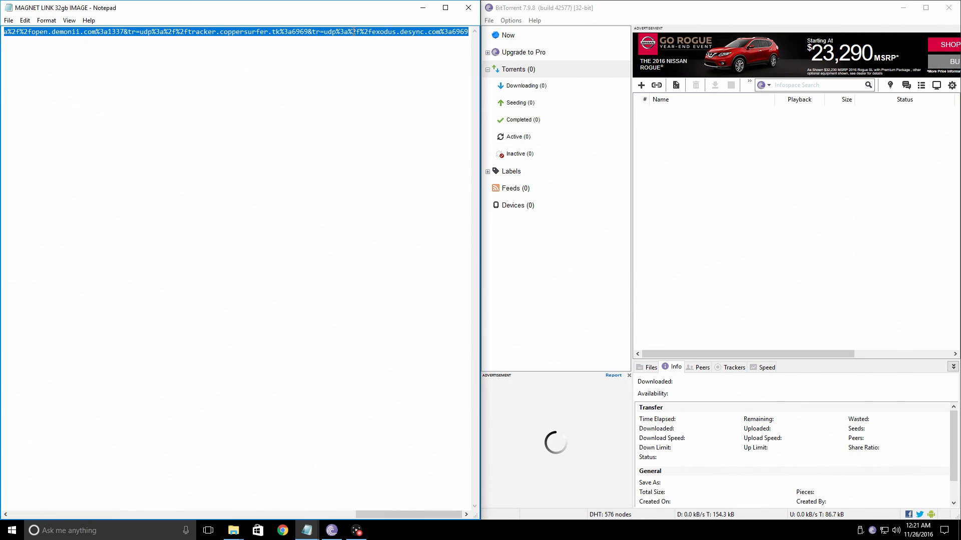
right_click(229, 33)
left_click(279, 65)
Add a torrent from the copied magnet link and start downloading Attract Mode - Retropie 4.1 32gb.7z to the Downloads folder
left_click(489, 21)
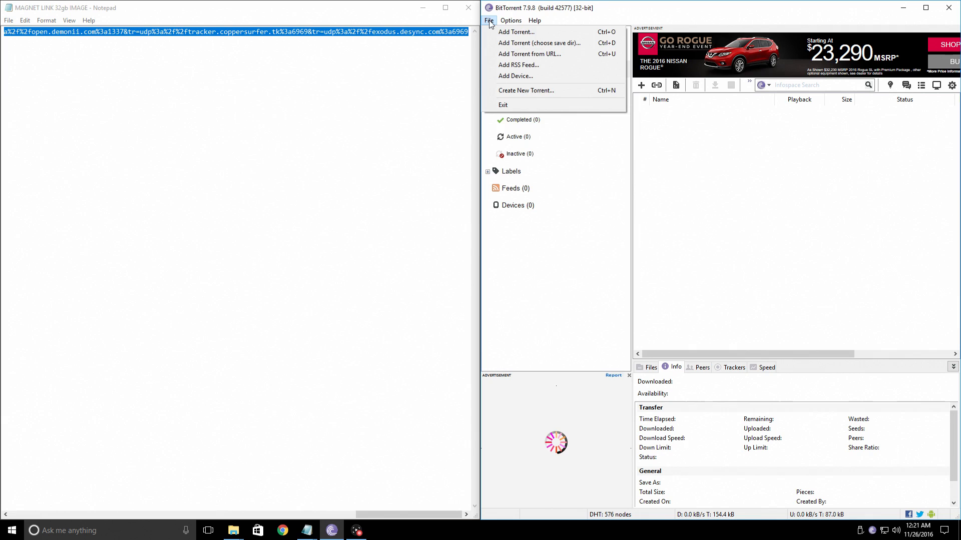
left_click(517, 54)
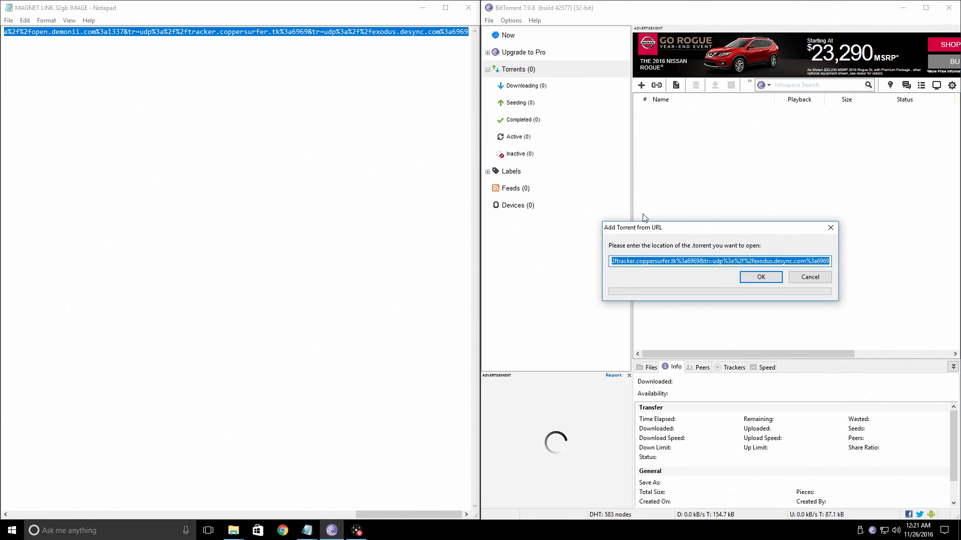
key("BackSpace")
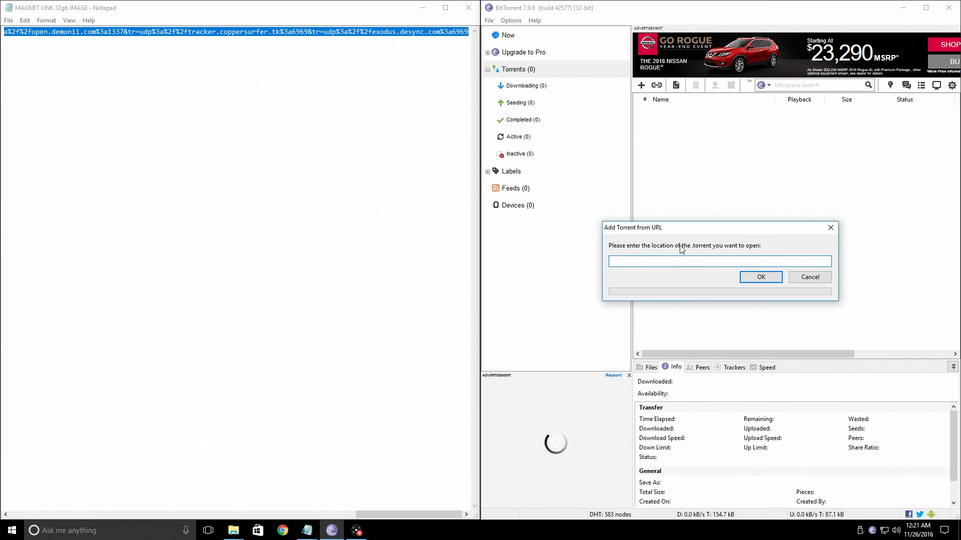
right_click(667, 259)
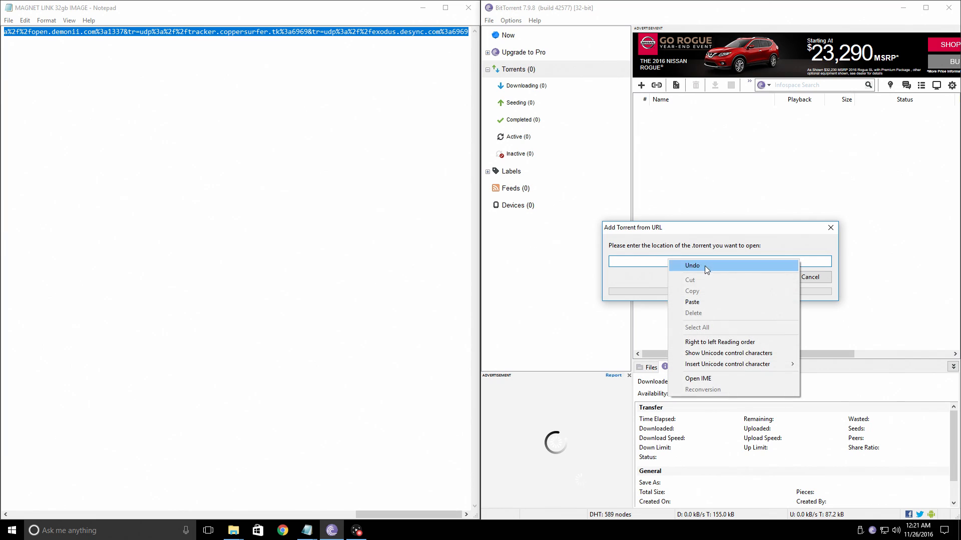
left_click(714, 305)
left_click(761, 277)
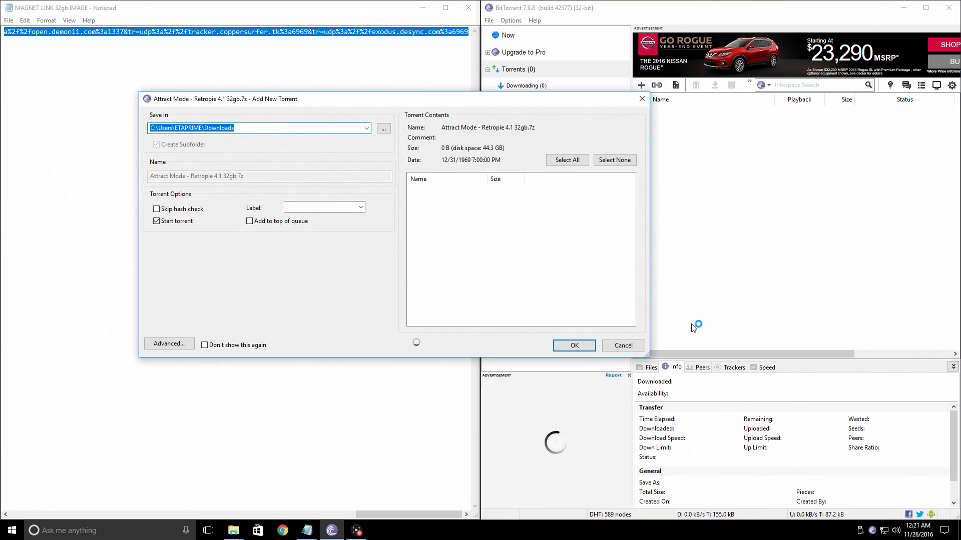
left_click(574, 349)
View the download in the maximized torrent client, exit the client and clear the magnet link note from the desktop
left_click_drag(774, 11, 536, 4)
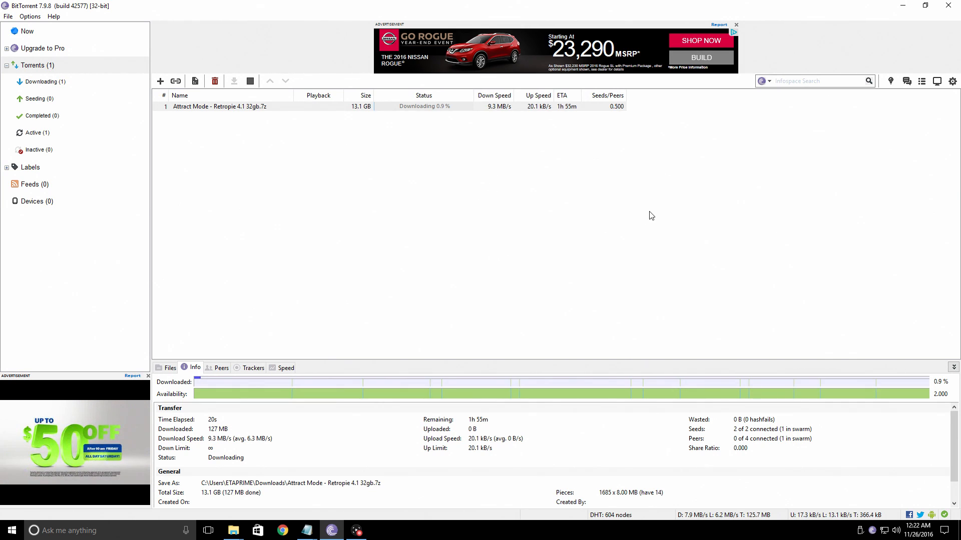
left_click(8, 17)
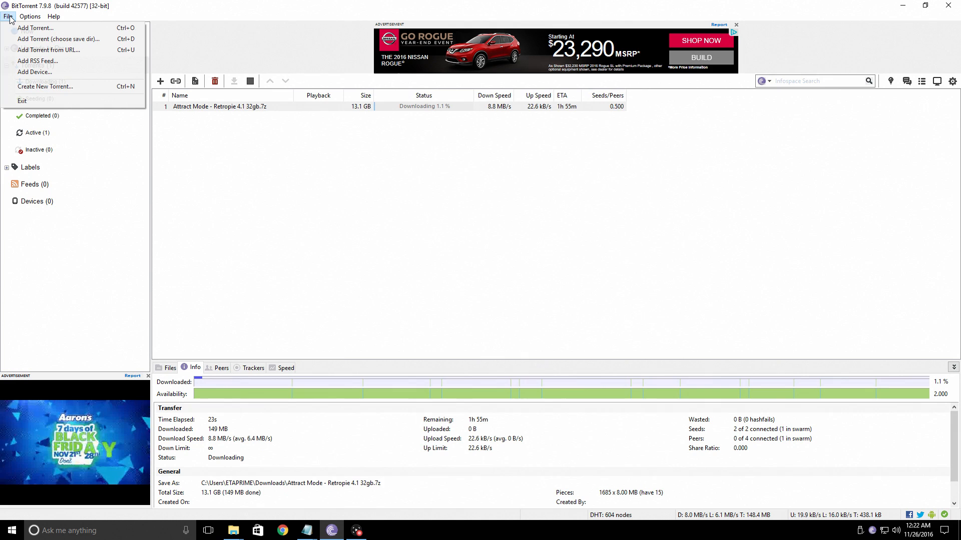
left_click(23, 101)
left_click(423, 6)
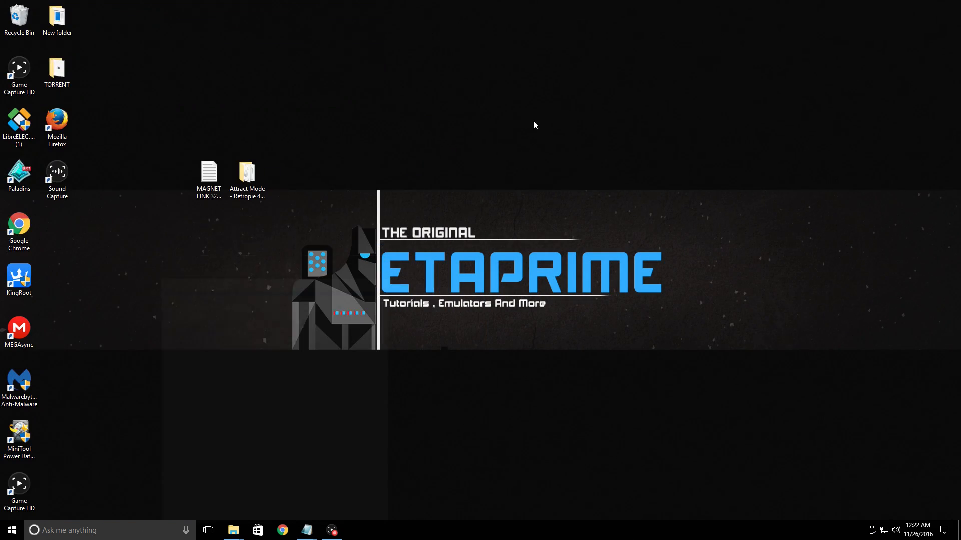
Examine the READ ME notes and the 32gb Attract-Retropie 4.1 image file in the Attract Mode desktop folder
double_click(247, 190)
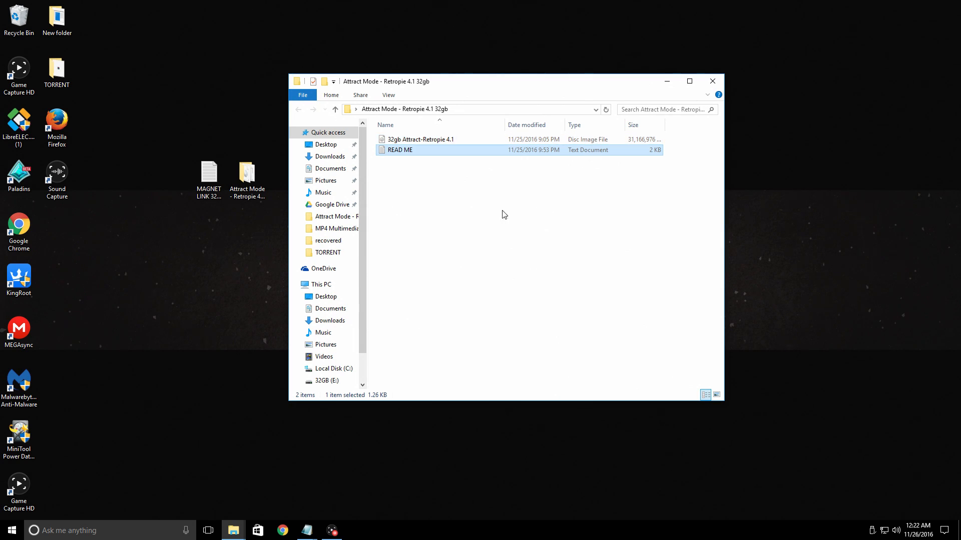
double_click(399, 152)
left_click_drag(430, 300, 473, 185)
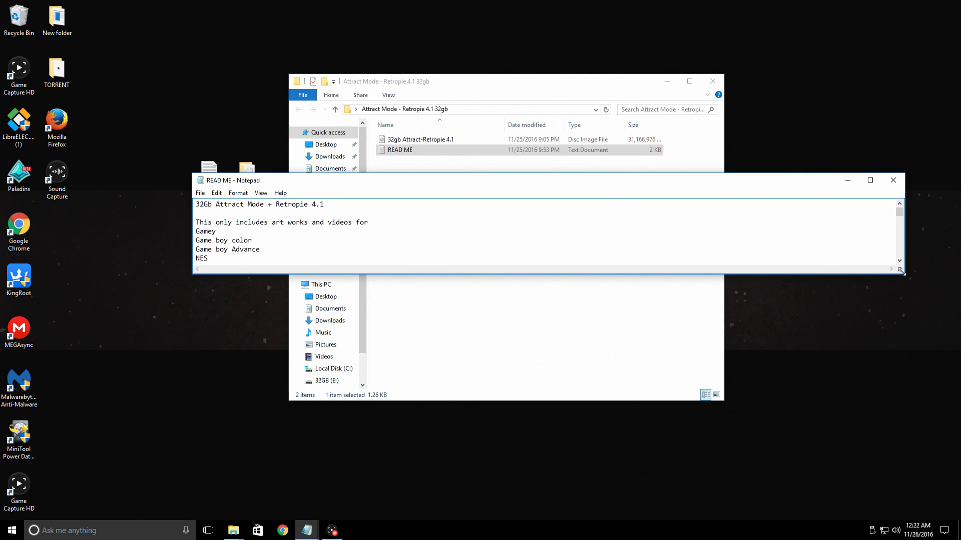
left_click_drag(900, 272, 914, 376)
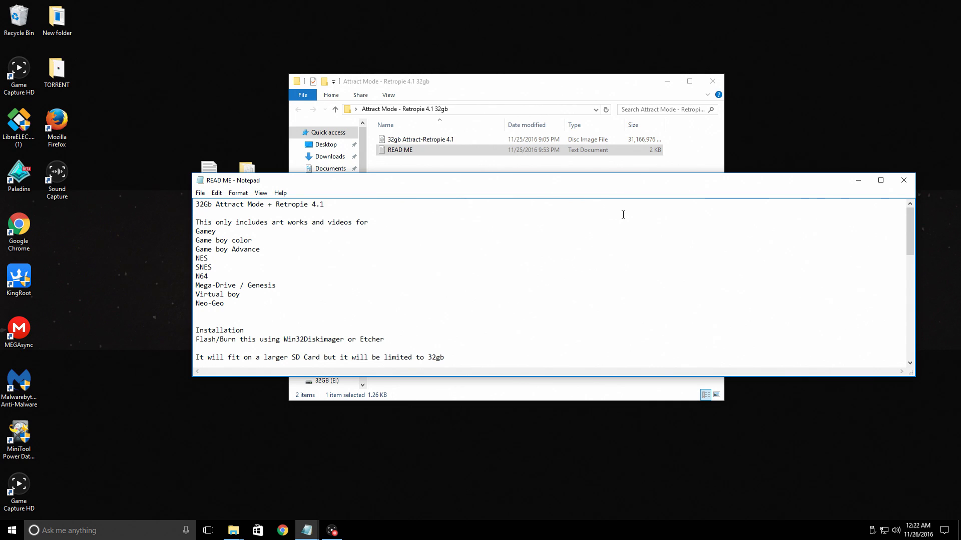
left_click(857, 181)
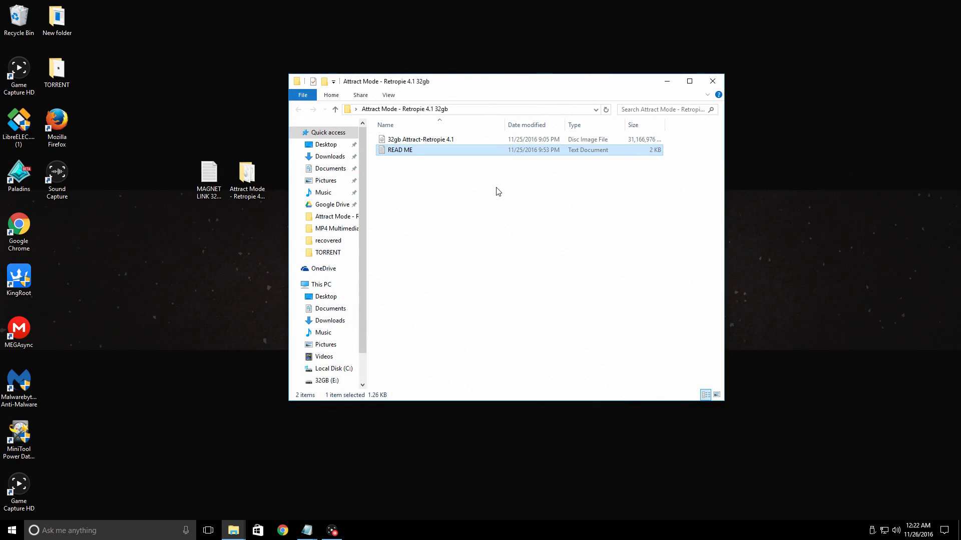
left_click(428, 142)
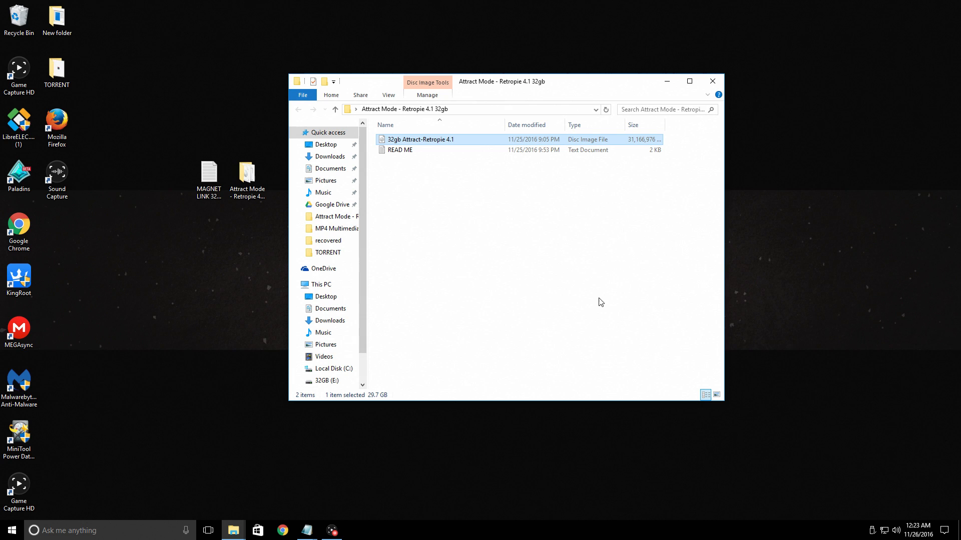
left_click(666, 81)
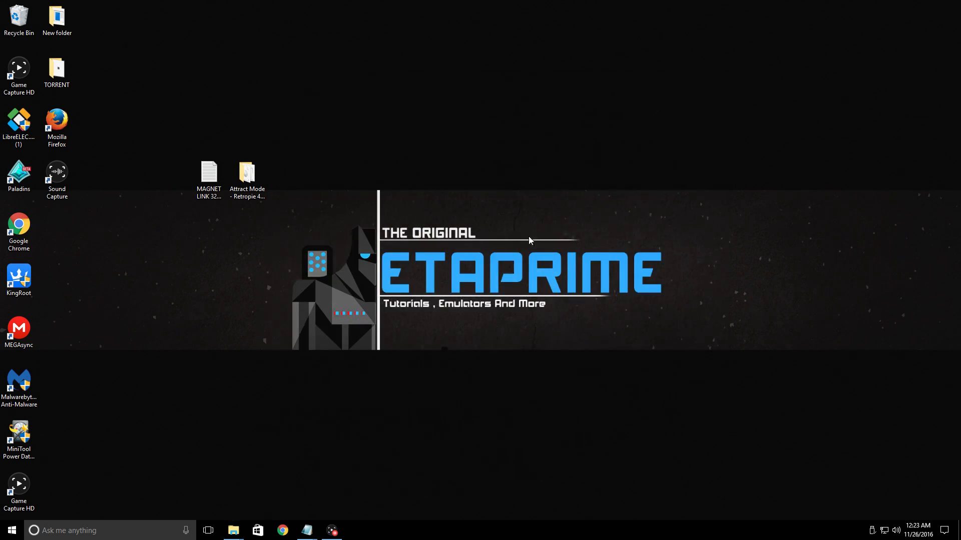
Check the contents of the 32GB (E:) drive in File Explorer and minimize its window
left_click(97, 525)
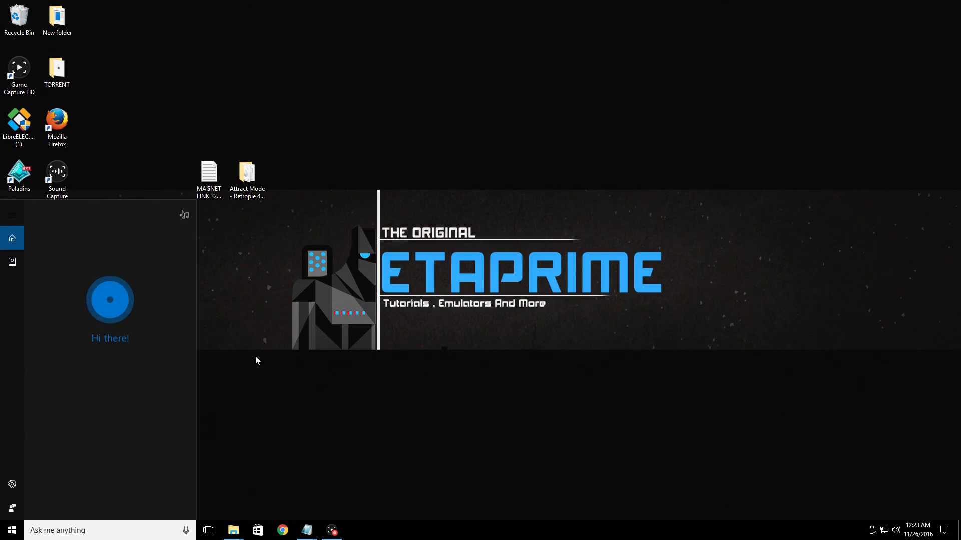
left_click(260, 345)
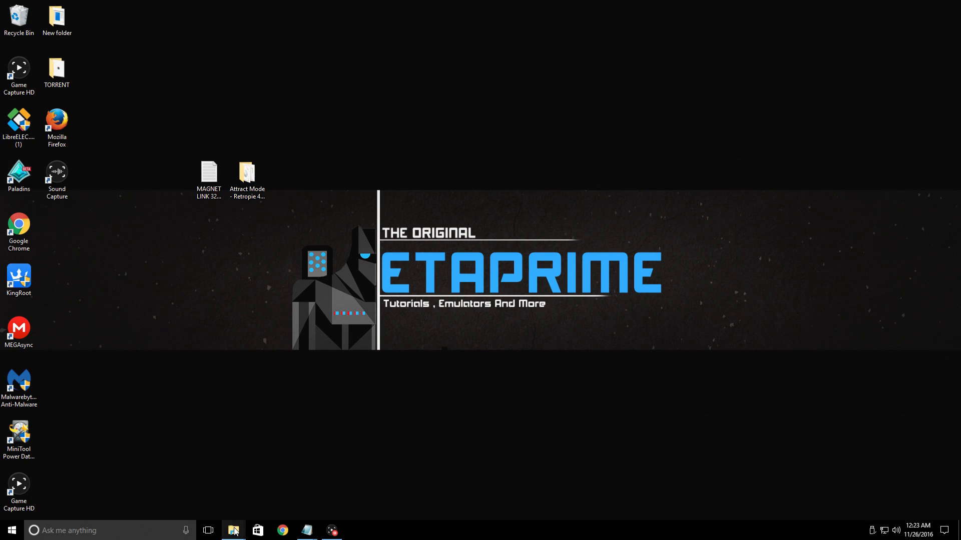
left_click(195, 484)
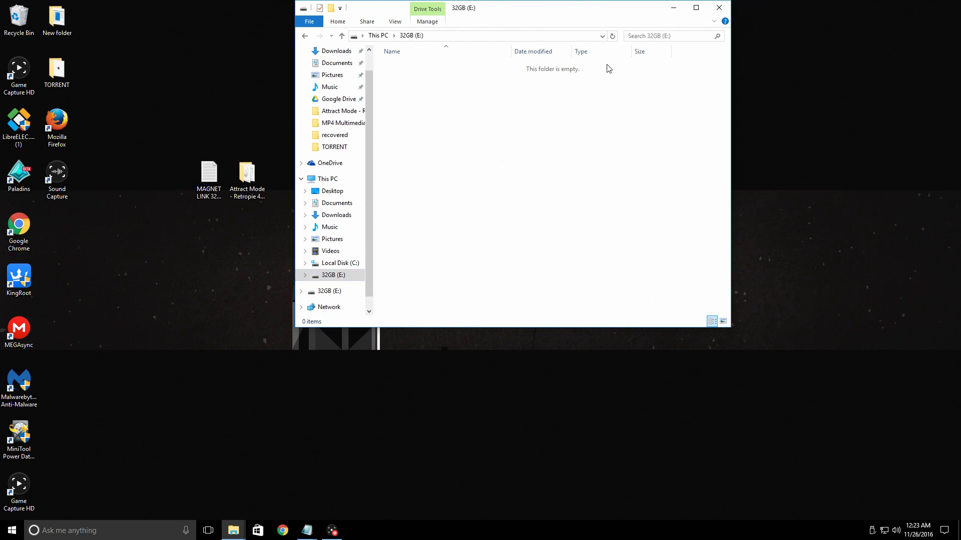
left_click(673, 8)
Search Windows for "win" and launch Win32DiskImager
left_click(89, 529)
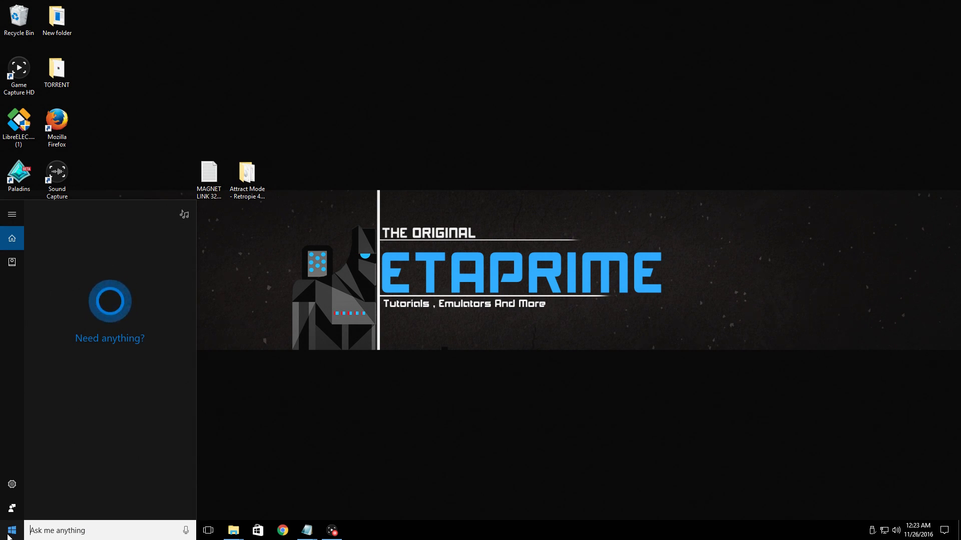
type("w")
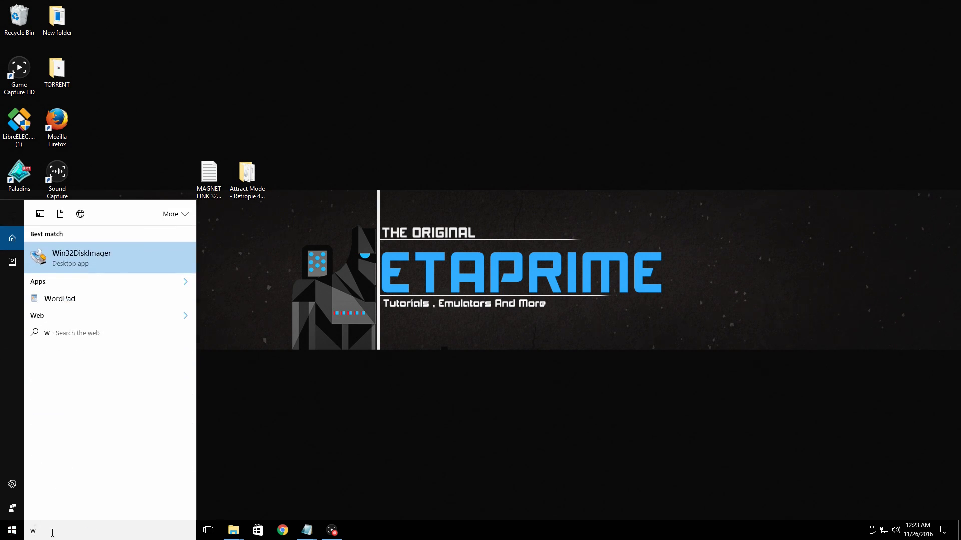
type("in")
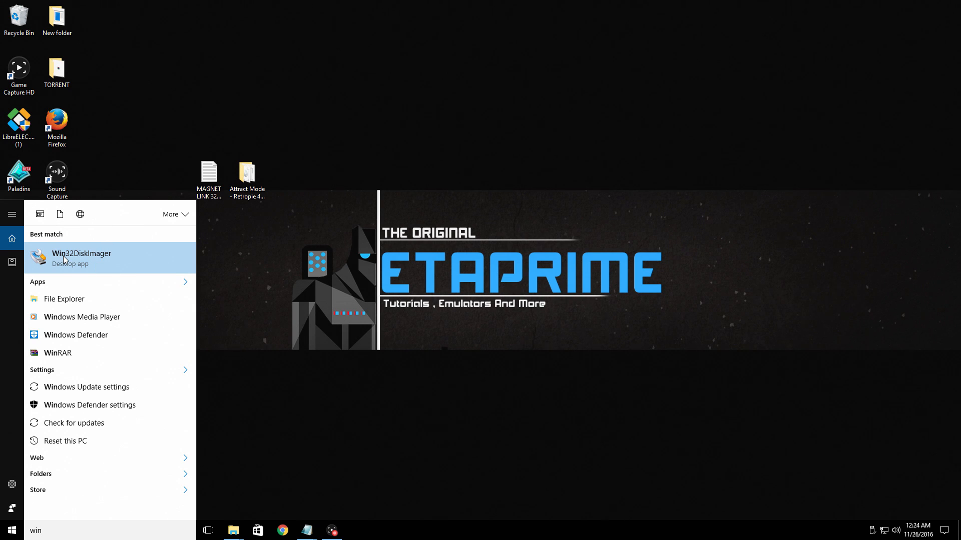
left_click(102, 257)
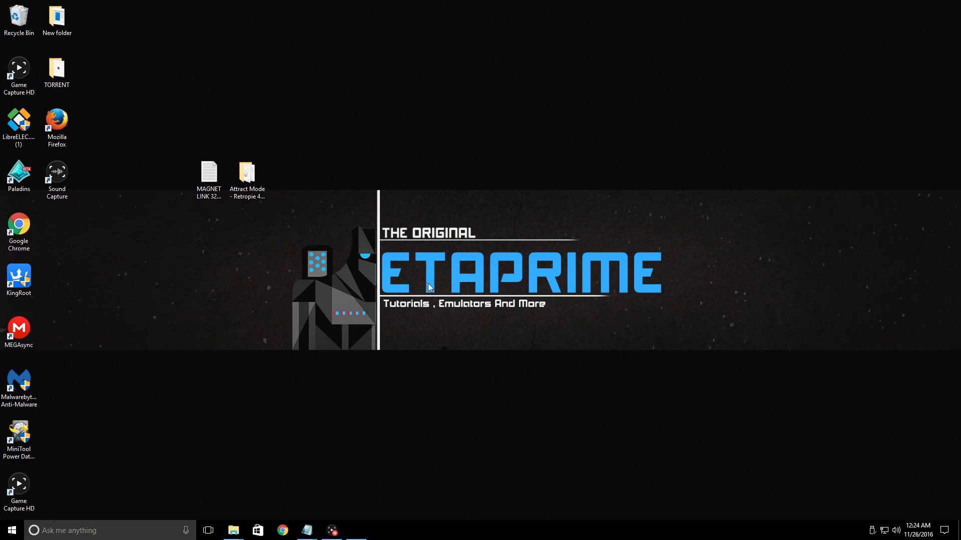
Select the [E:\] drive as the target device in Win32 Disk Imager
left_click(576, 231)
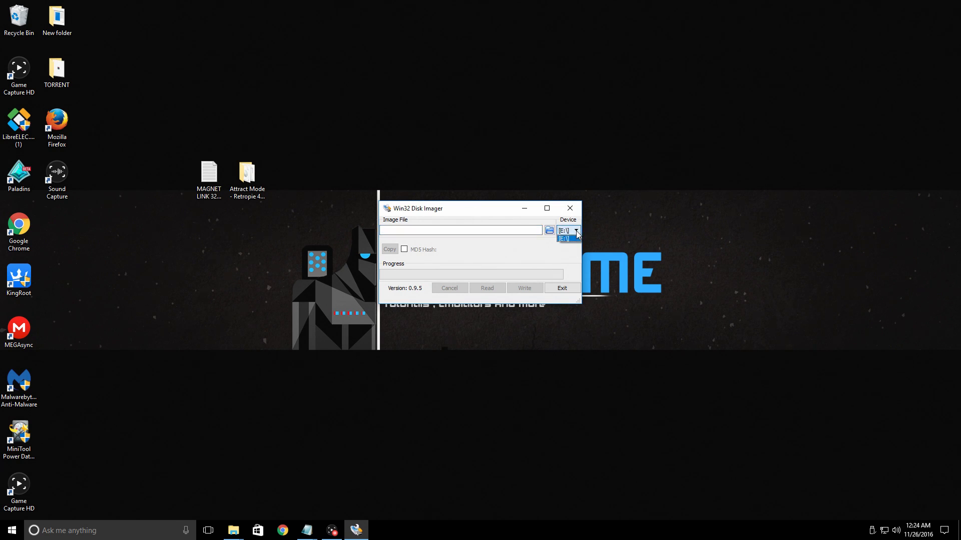
left_click(568, 239)
left_click(575, 231)
left_click(571, 238)
Load 32gb Attract-Retropie 4.1 from the Desktop folder Attract Mode - Retropie 4.1 32gb and write it to the target device, accepting the overwrite
left_click(549, 230)
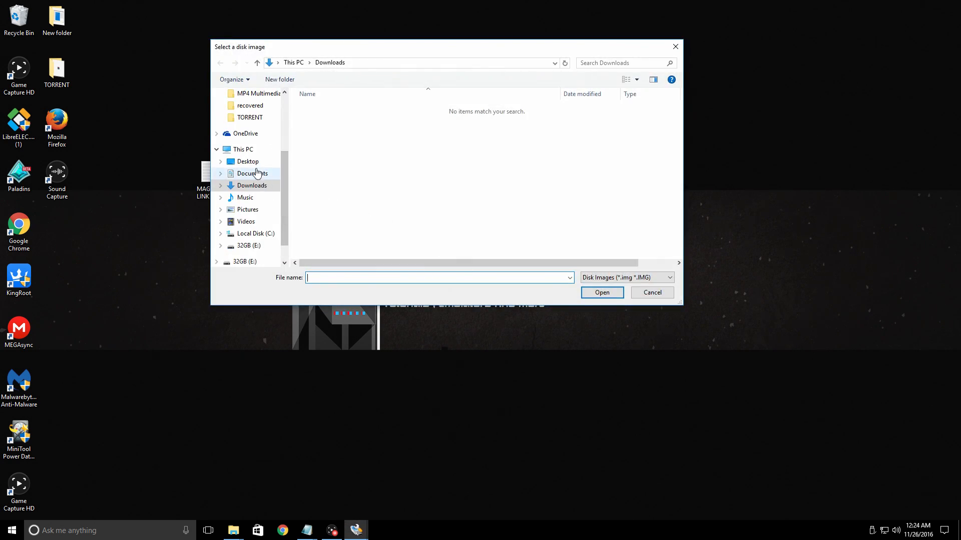
left_click(231, 159)
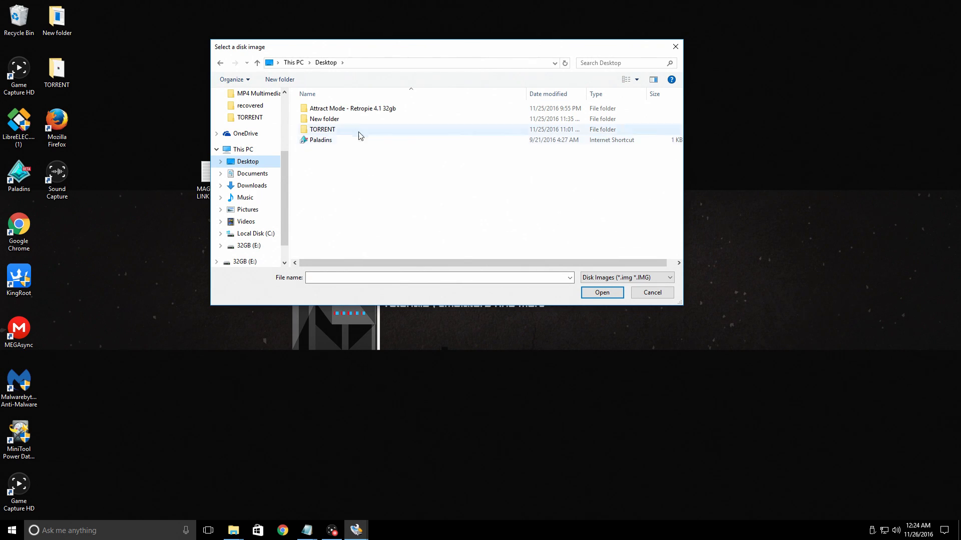
double_click(550, 109)
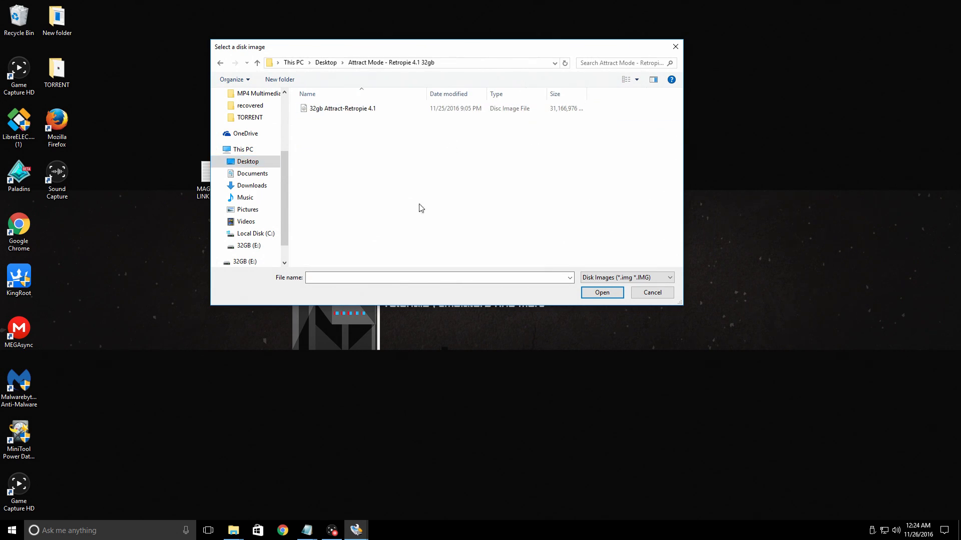
double_click(343, 108)
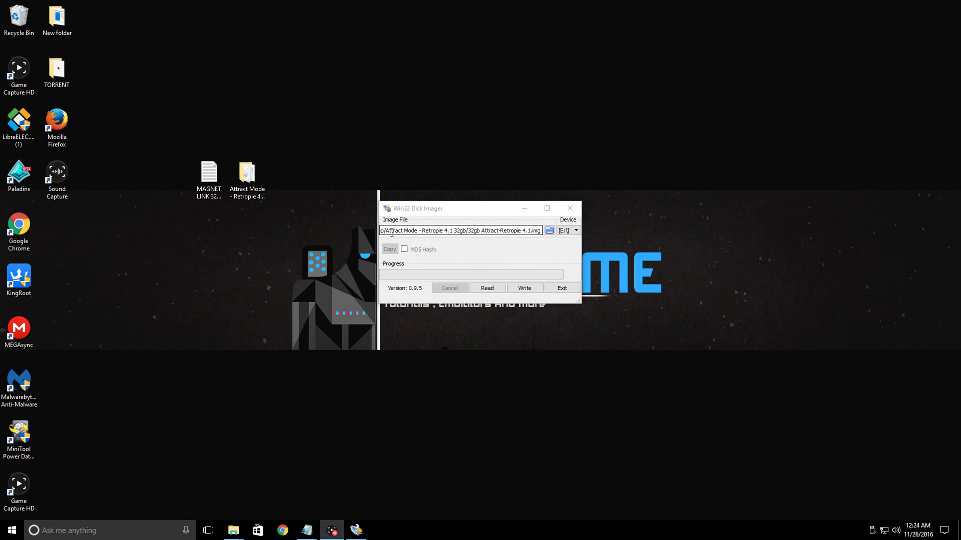
left_click(532, 291)
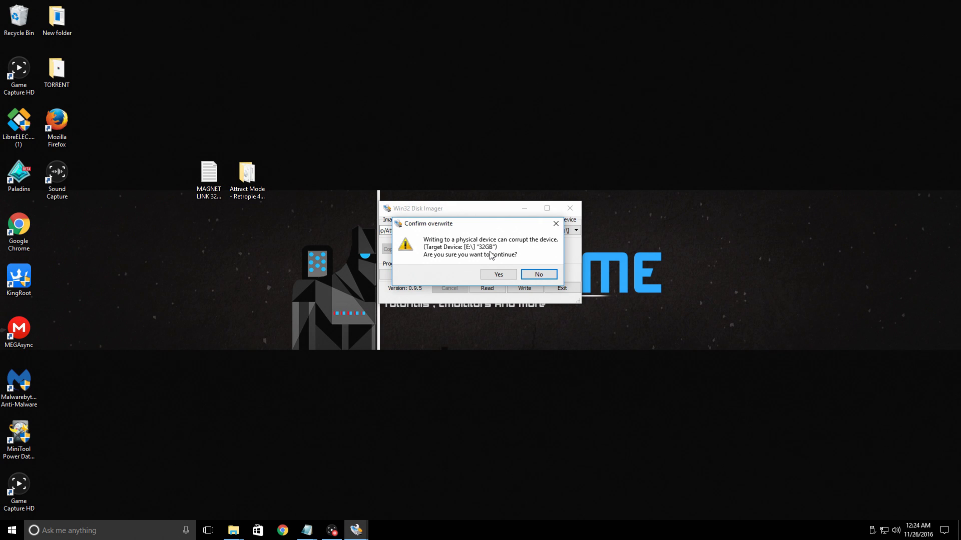
left_click(505, 275)
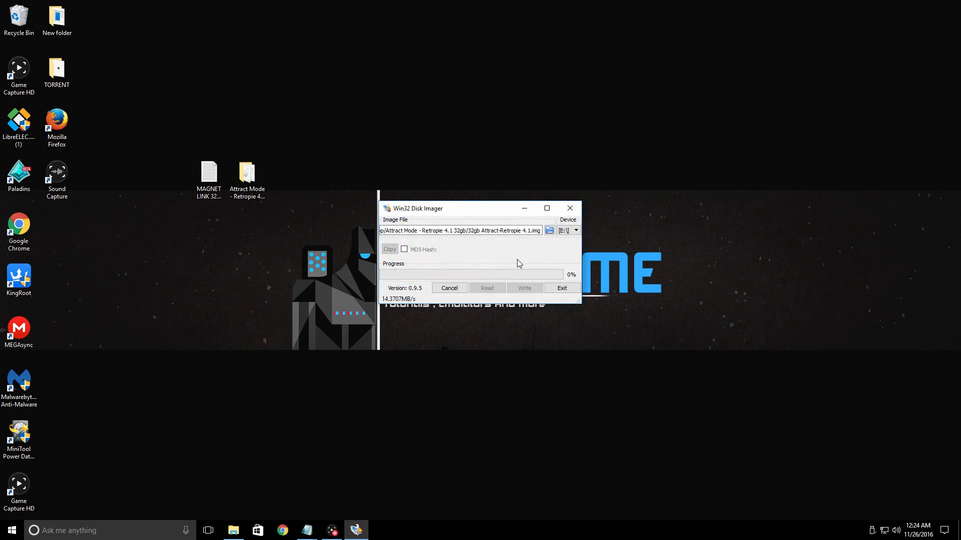
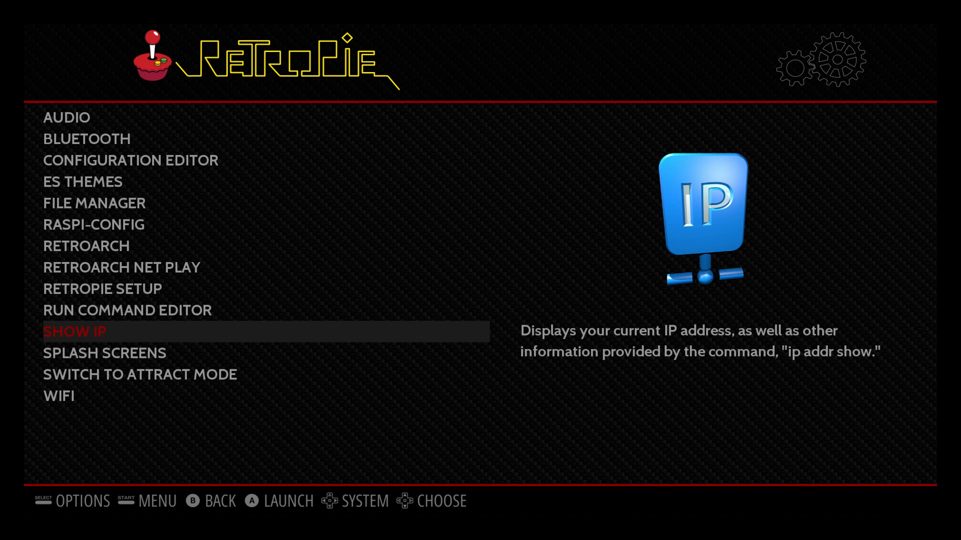
Examine the RetroPie configuration entries around Show IP, Splash Screens and Switch to Attract Mode
key("Up")
key("Down")
key("Down")
key("Down")
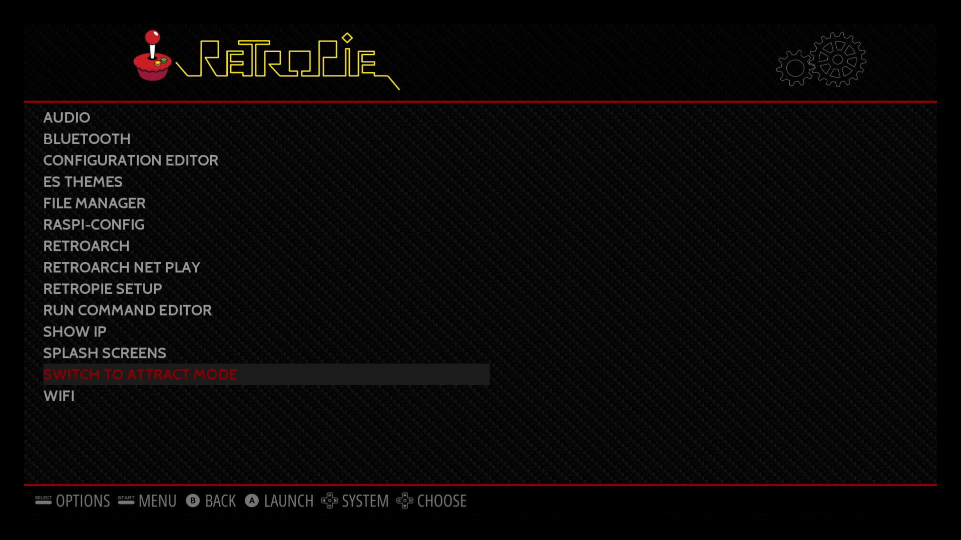
key("Up")
key("Up")
key("Down")
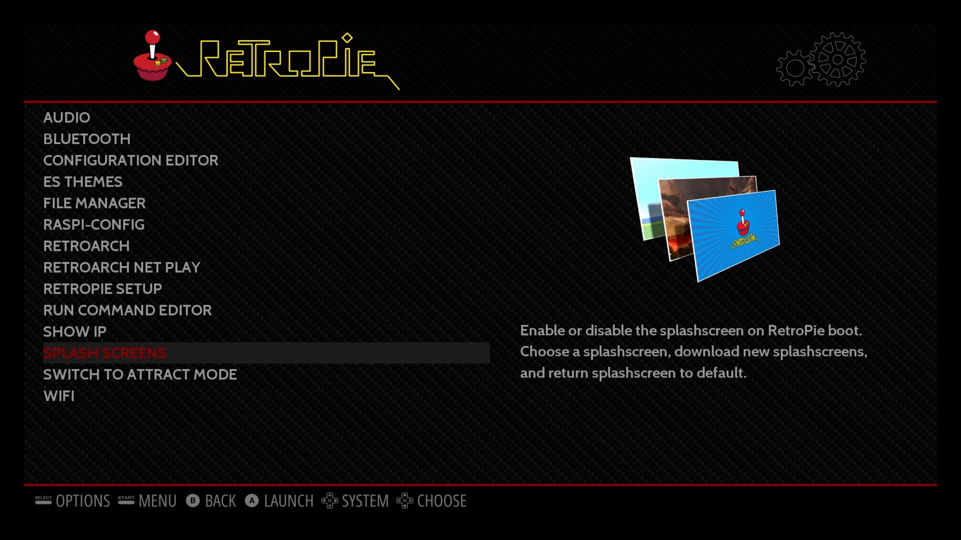
key("Up")
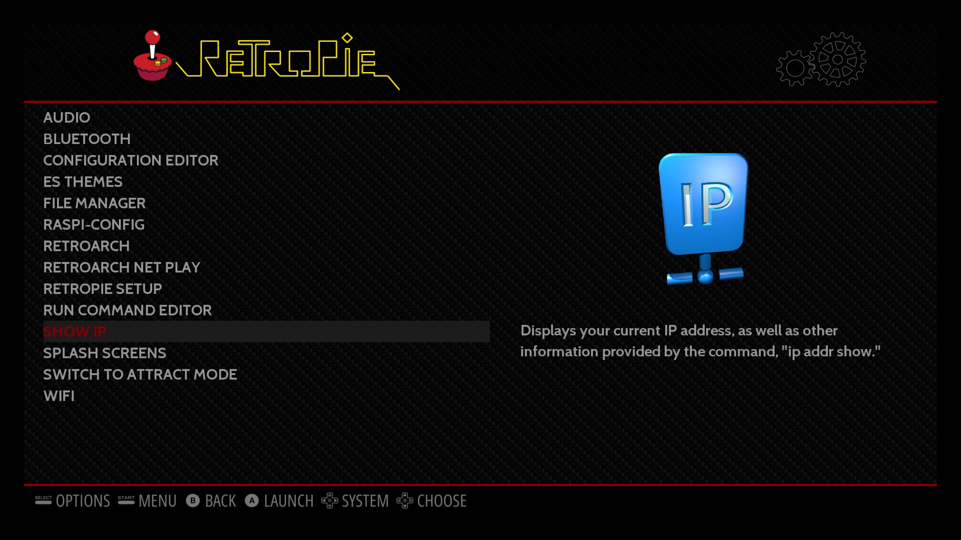
key("Down")
key("Down")
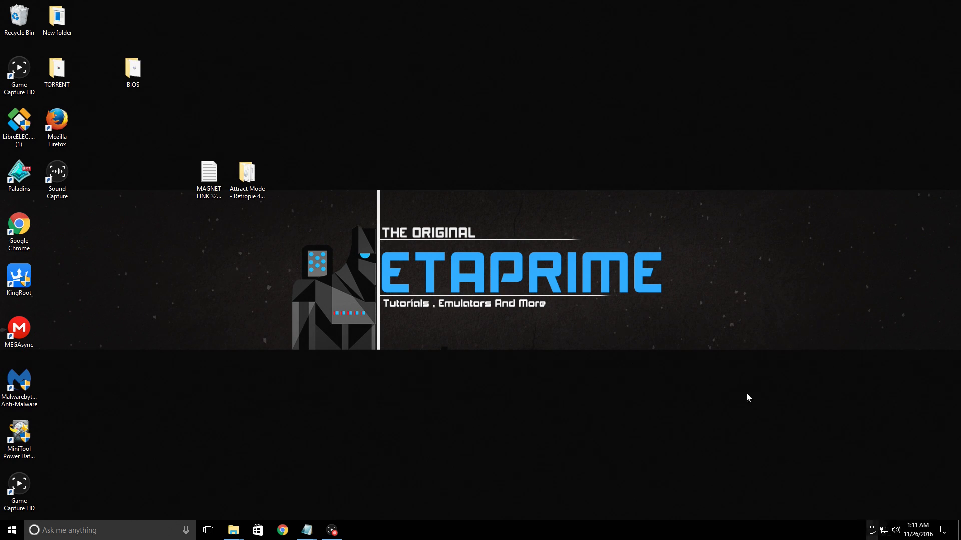
Open the desktop BIOS folder and check the gba_bios and neogeo files in it
left_click(134, 71)
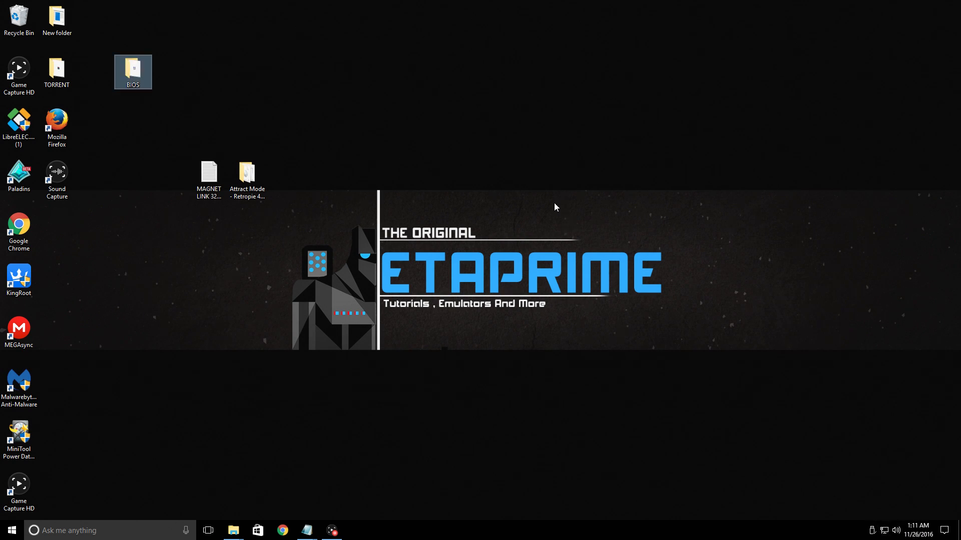
double_click(129, 67)
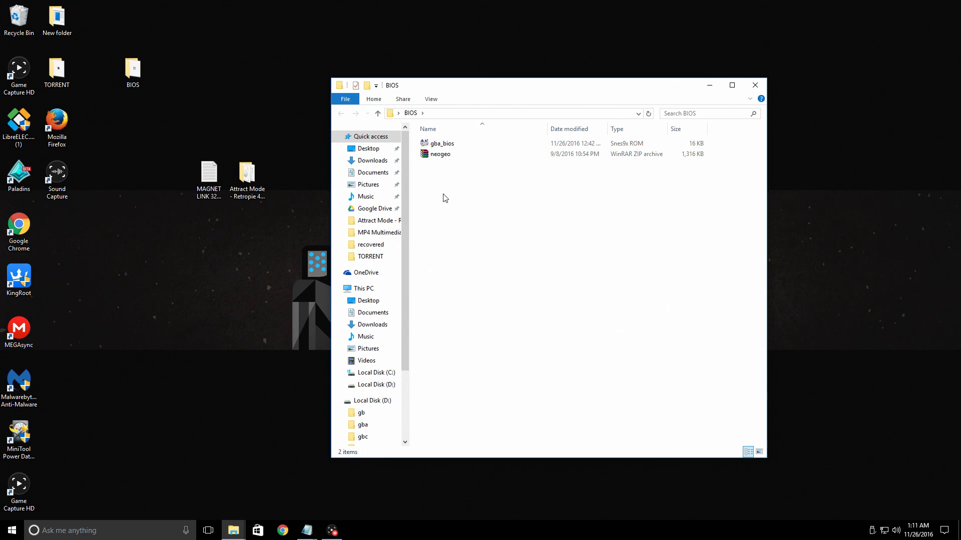
mouse_move(445, 159)
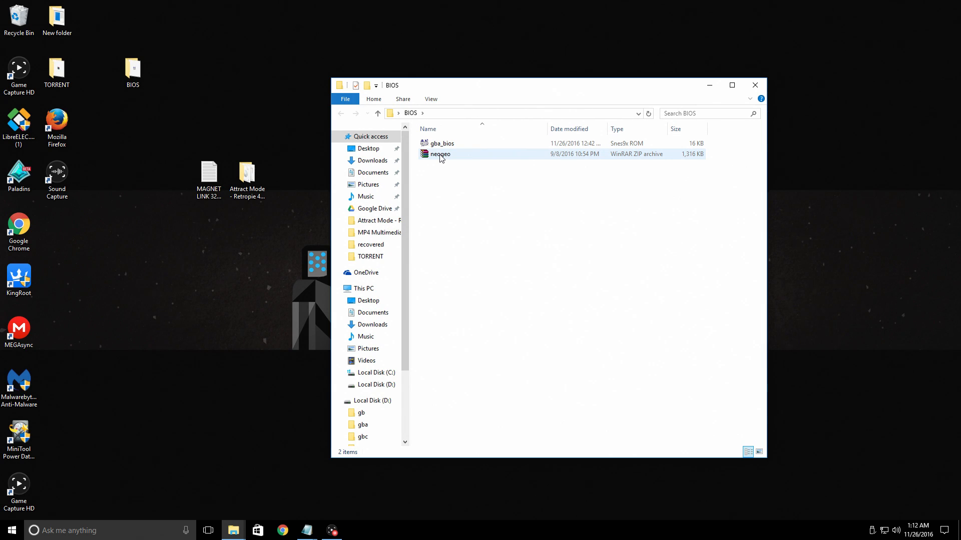
left_click(440, 155)
left_click(441, 167)
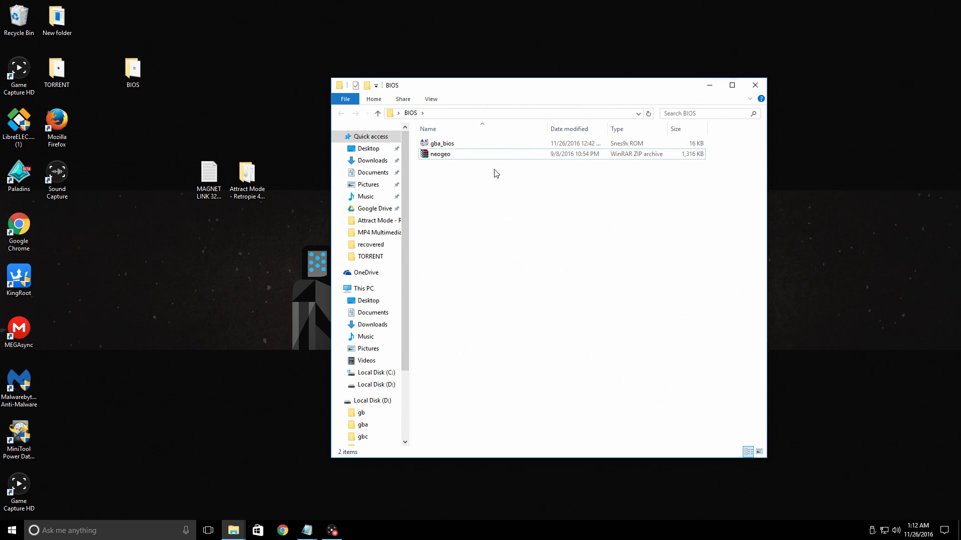
Open the network location \\RETROPIE in the BIOS folder's window
left_click(482, 115)
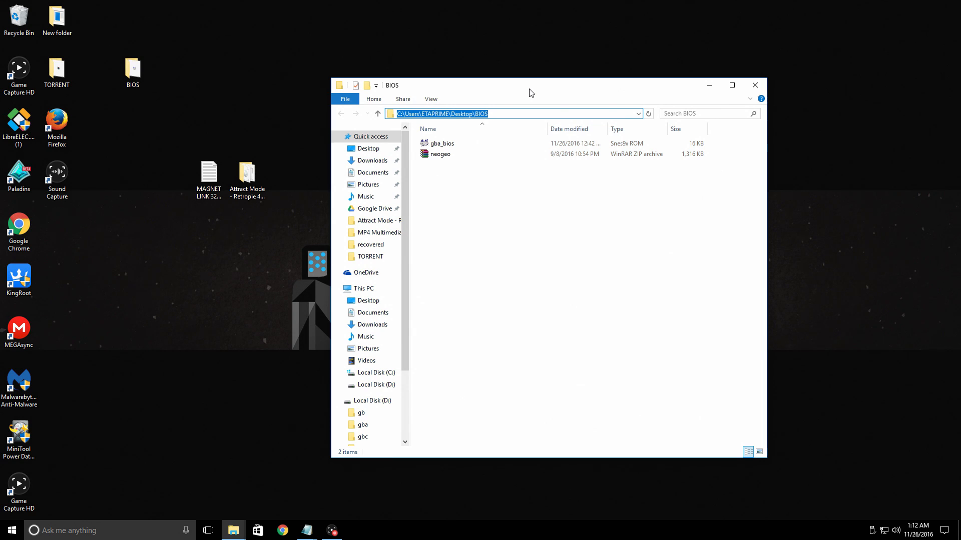
type("\\")
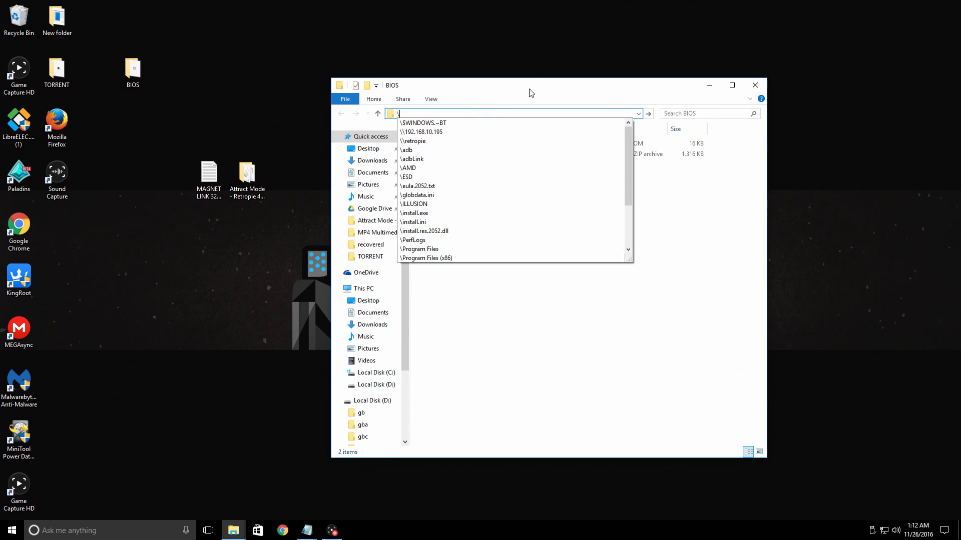
type("\\RETROPIE")
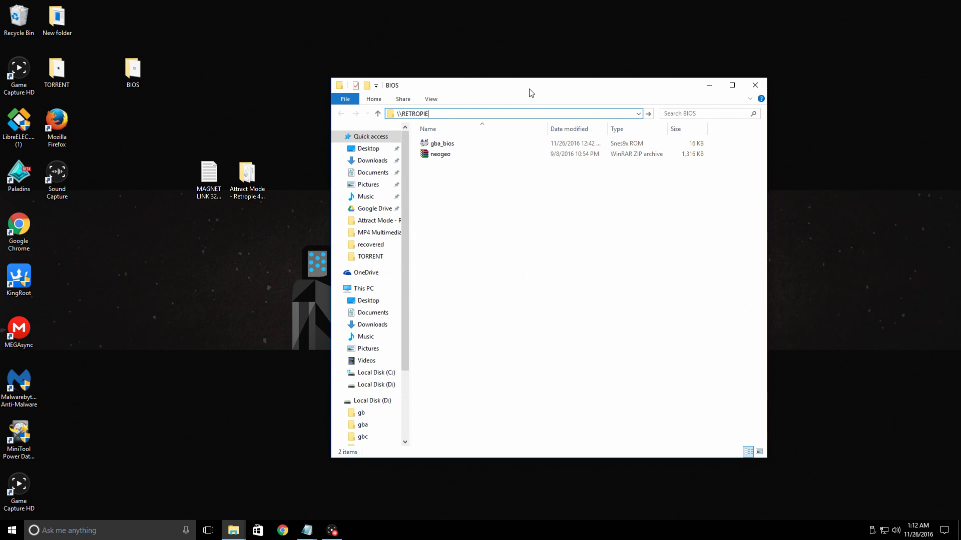
key("Return")
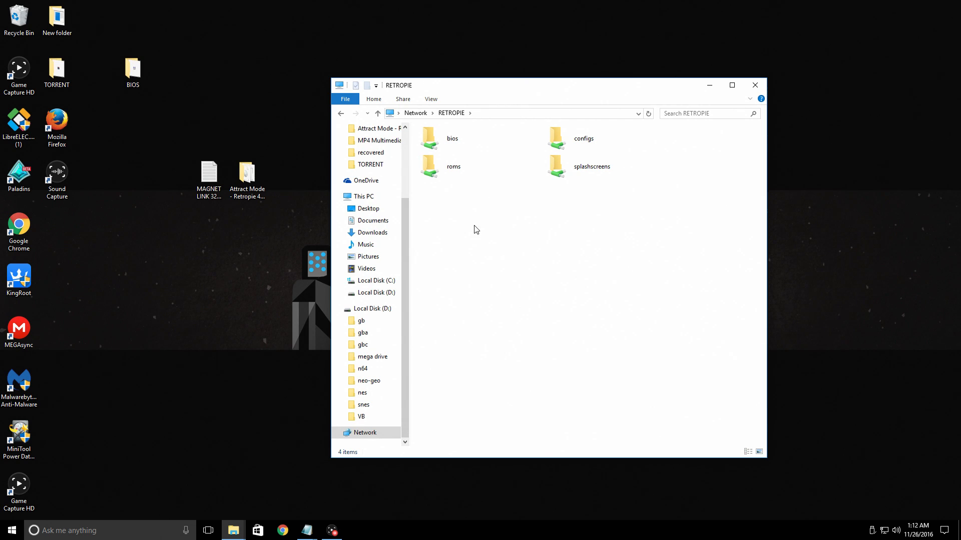
Open the RetroPie network shares by IP address at \\192.168.10.104
left_click(489, 114)
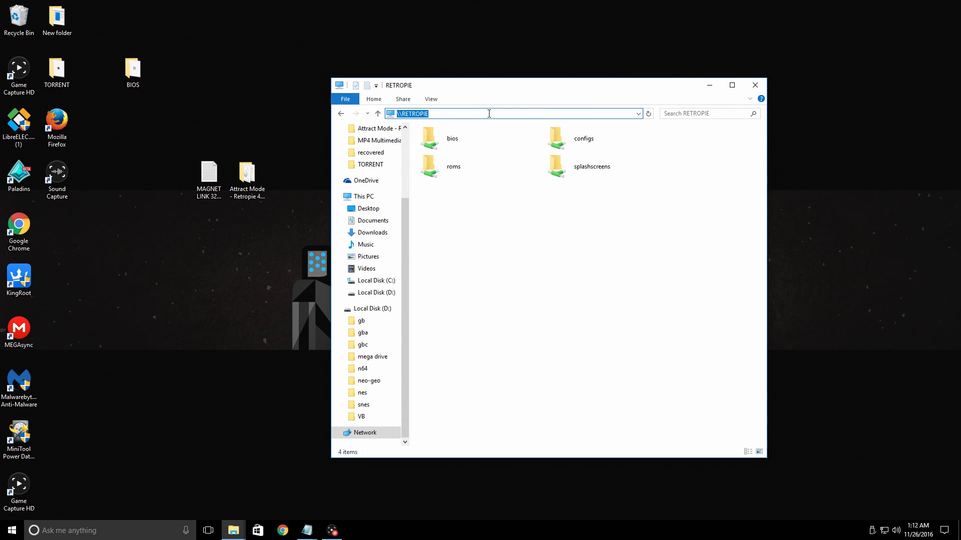
type("\\\\")
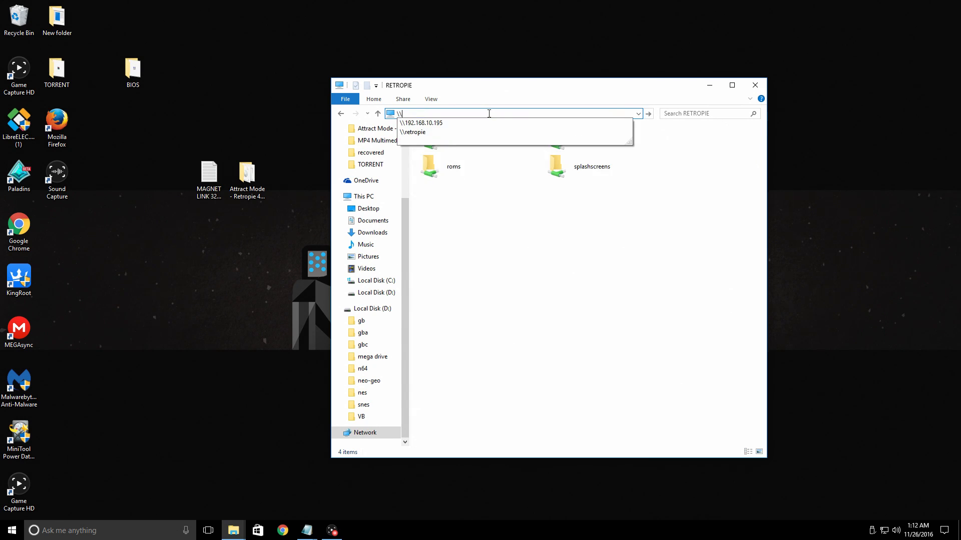
type("192.16")
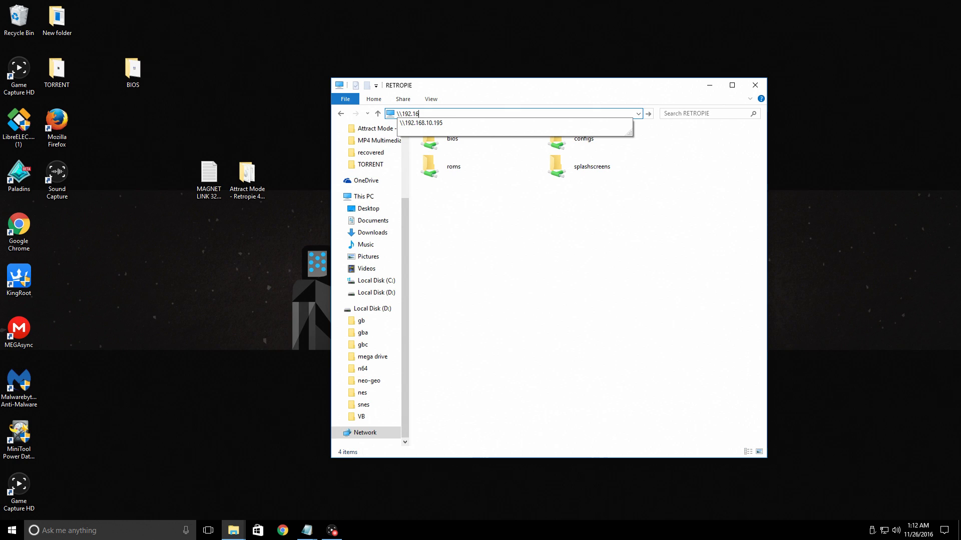
type("8.10.104")
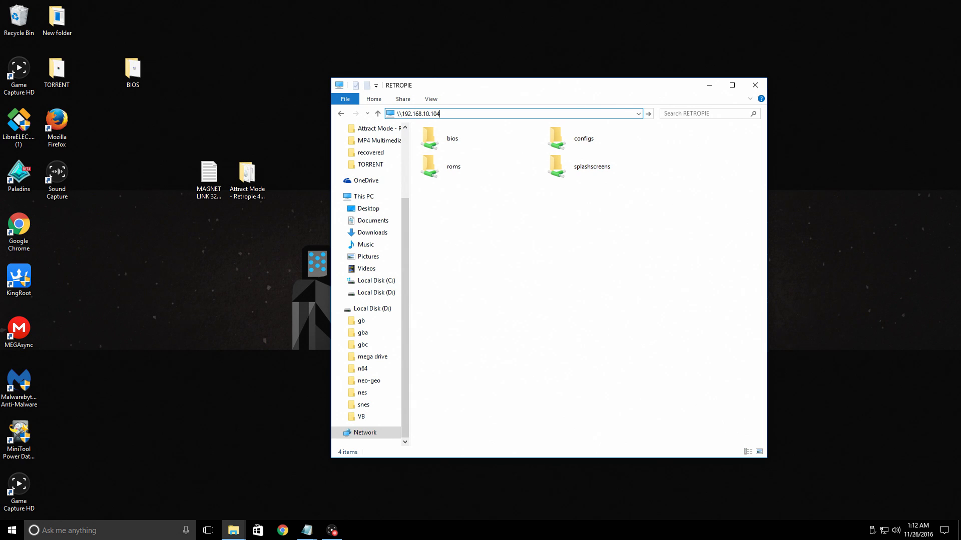
key("Return")
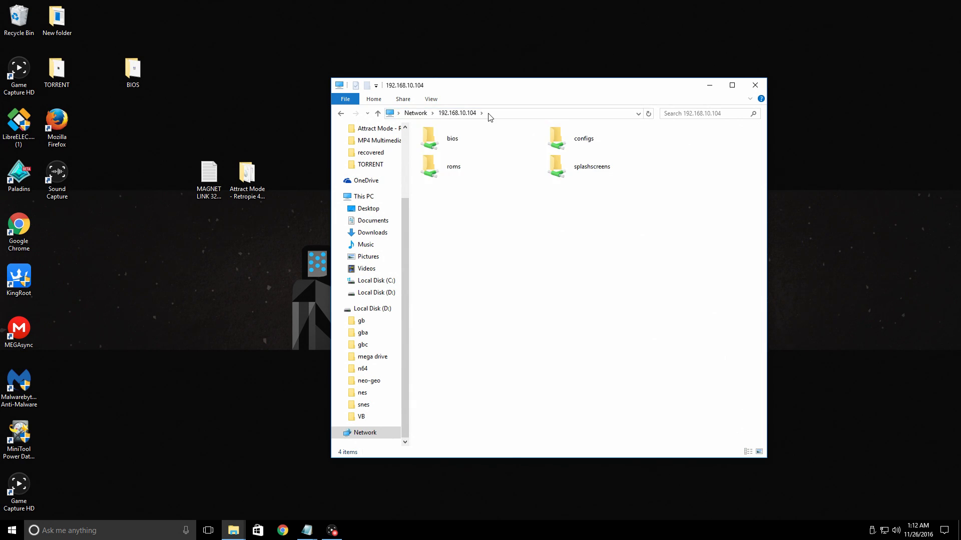
Copy gba_bios from the desktop BIOS folder into the bios share on 192.168.10.104
double_click(448, 140)
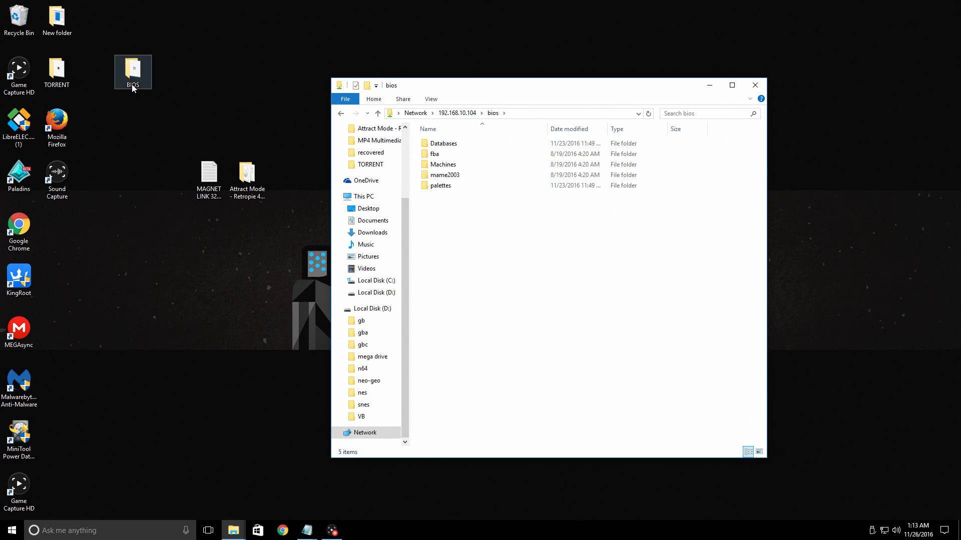
left_click(135, 80)
double_click(134, 80)
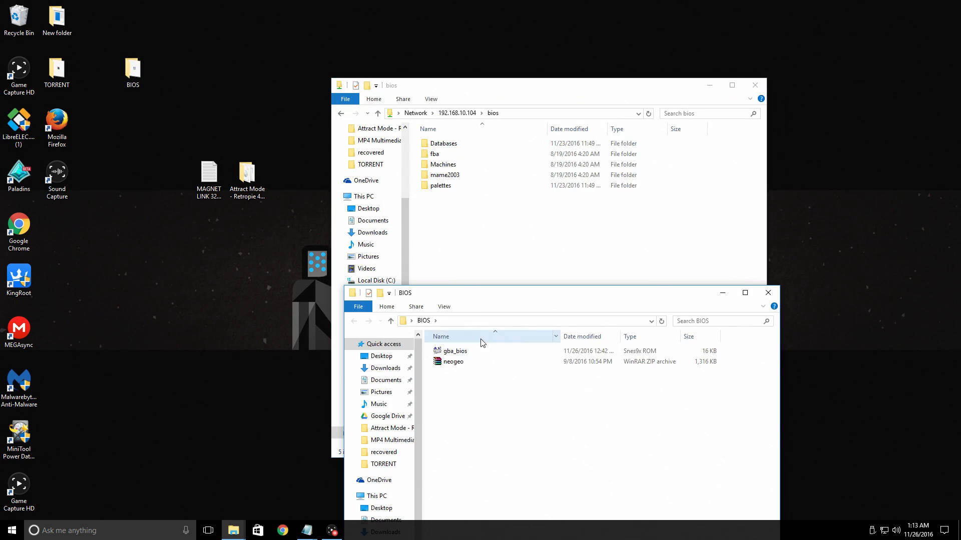
left_click_drag(454, 355, 500, 250)
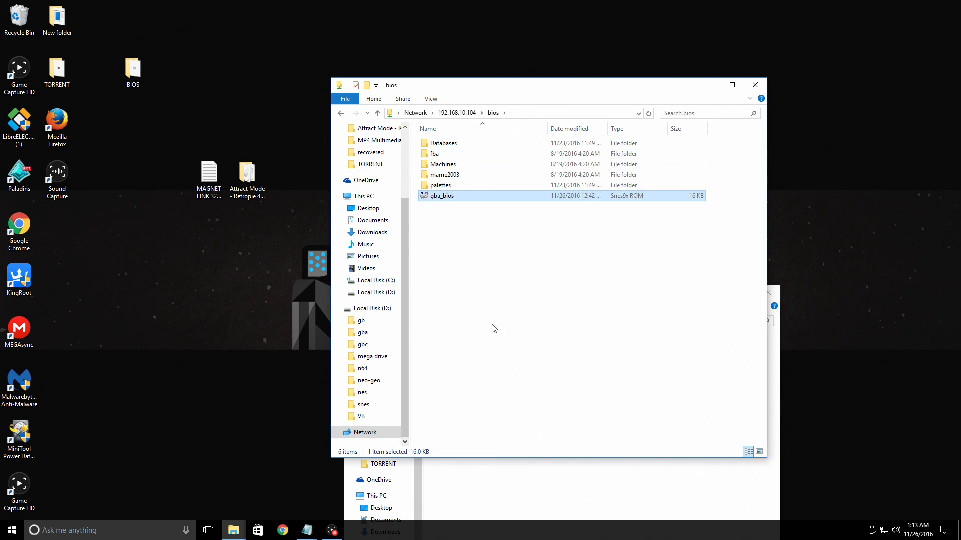
Open the roms share on 192.168.10.104 and arrange it side by side with the Local Disk (D:) window
left_click(341, 114)
double_click(467, 175)
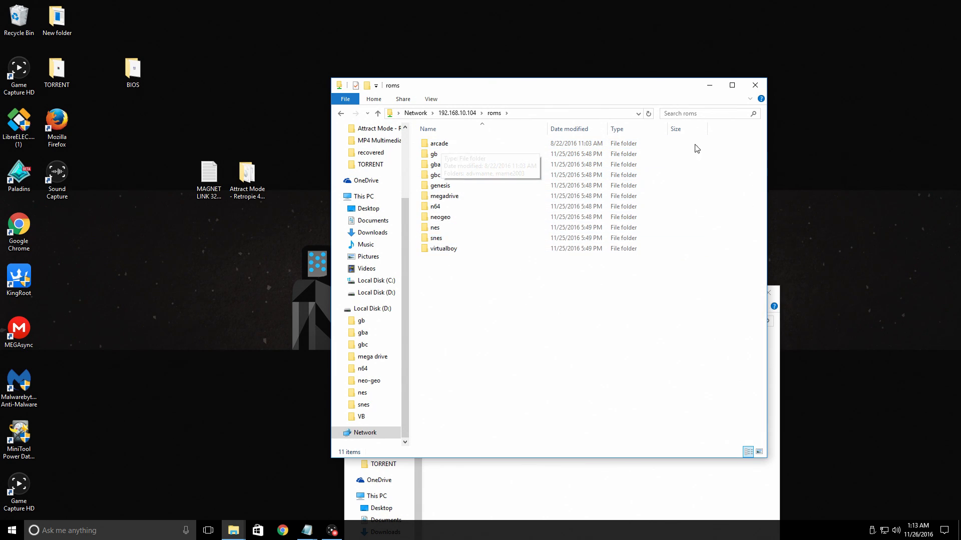
left_click_drag(630, 89, 960, 120)
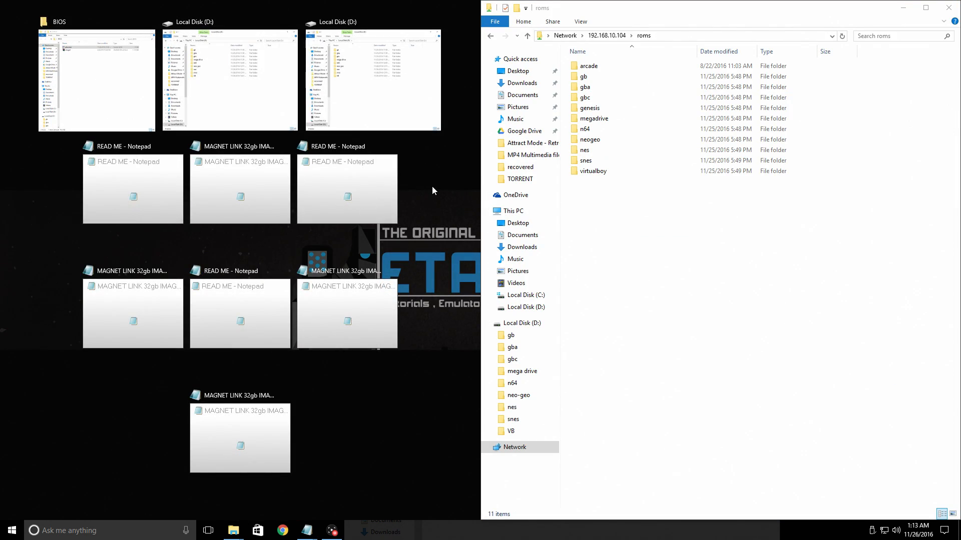
left_click(431, 186)
mouse_move(240, 535)
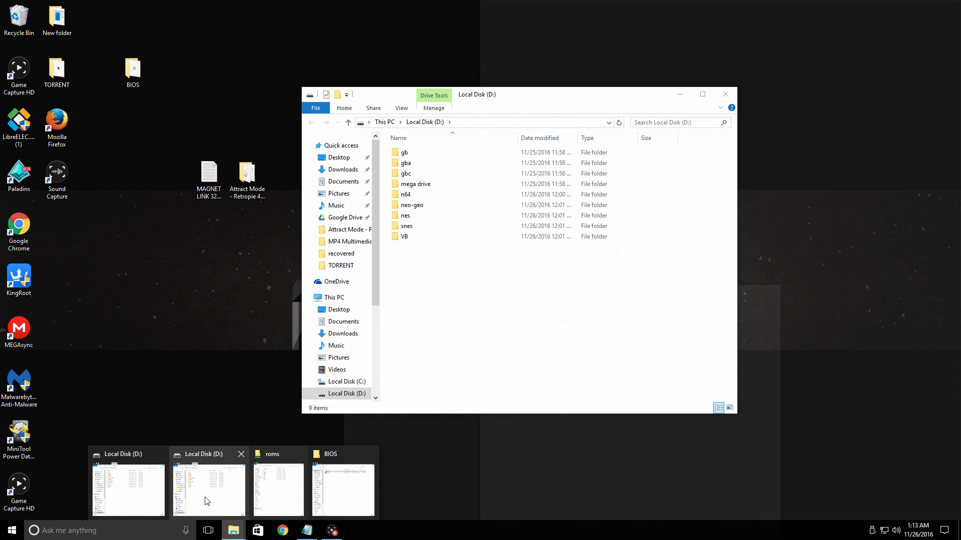
left_click(207, 501)
left_click_drag(518, 98, 0, 163)
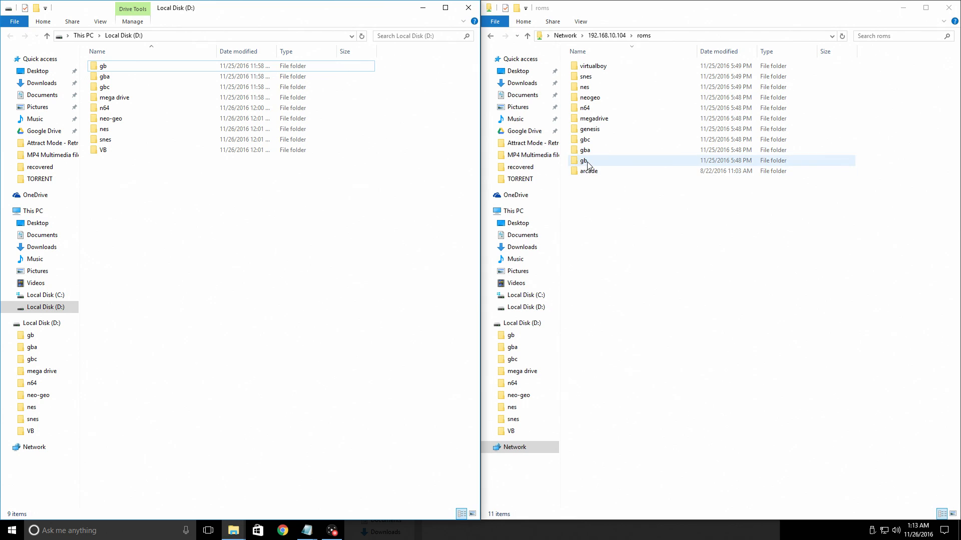
Compare the image names in the roms share's snes boxart folder with the ROM names in the snes folder on Local Disk (D:)
double_click(598, 77)
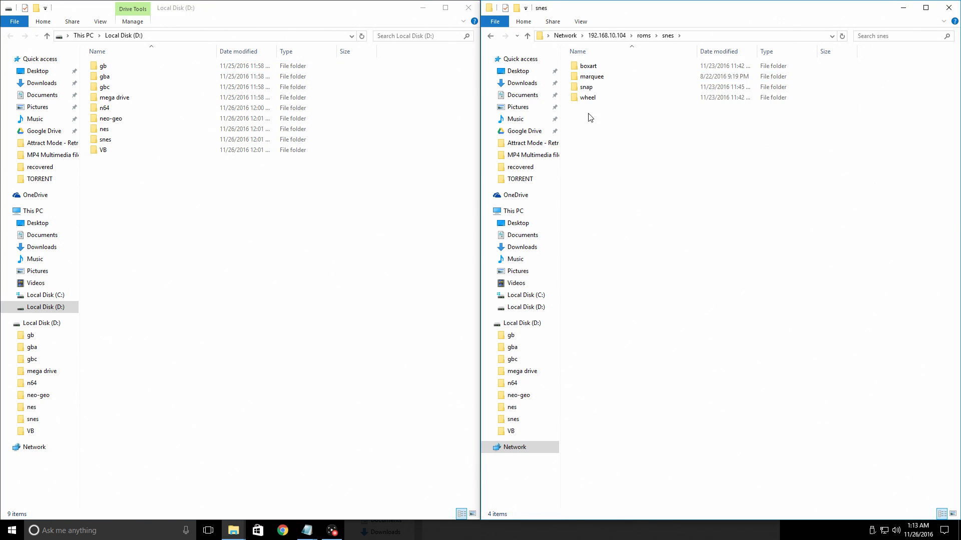
double_click(589, 67)
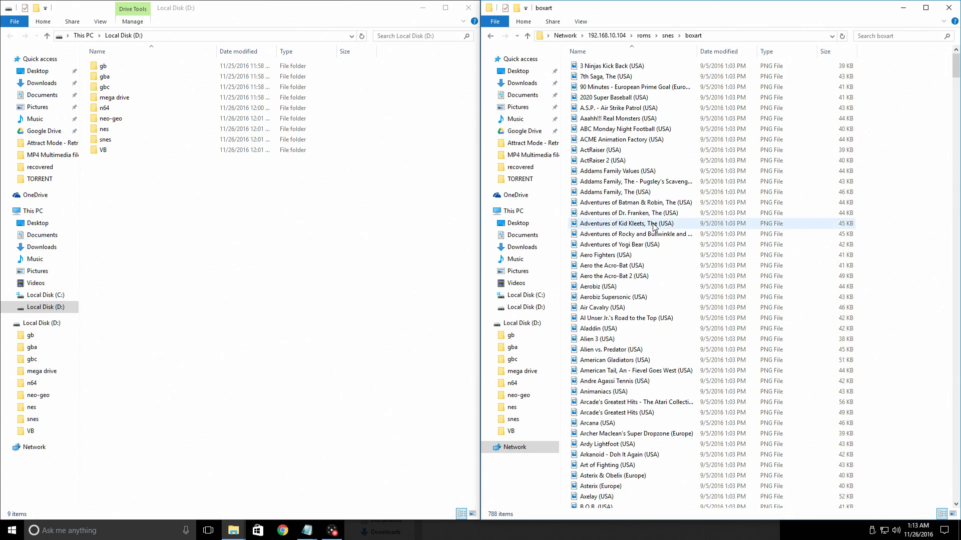
double_click(111, 140)
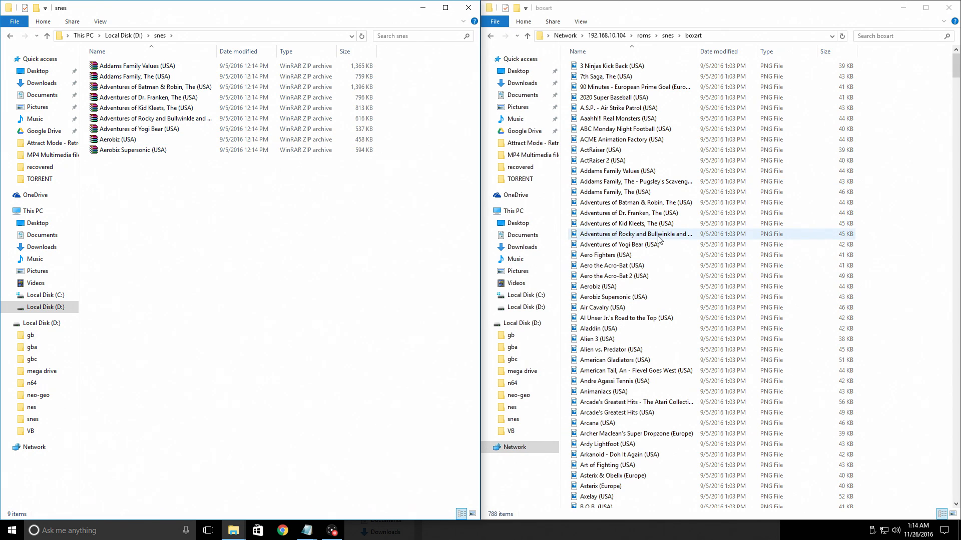
Copy all ROM archives from the snes folder on Local Disk (D:) into the snes folder of the roms share
left_click(490, 36)
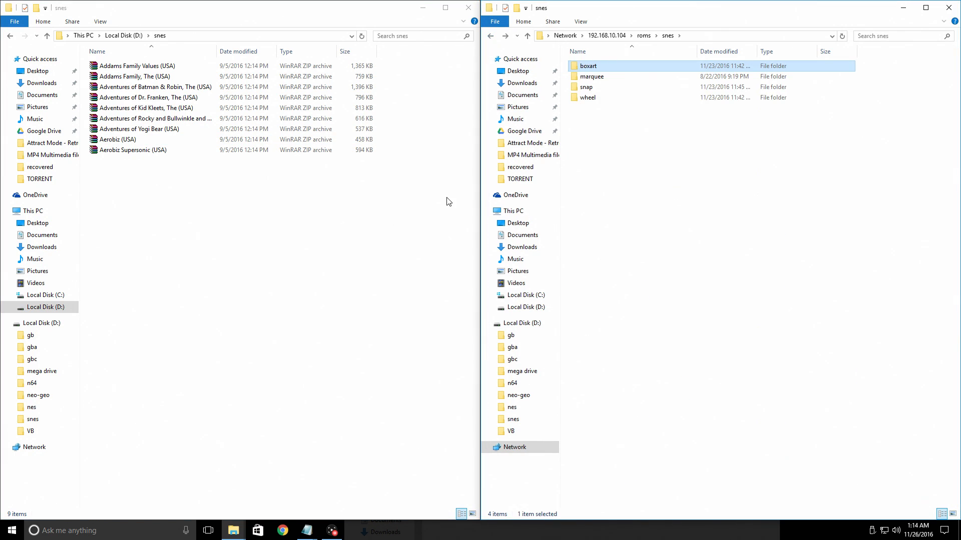
left_click_drag(302, 225, 722, 242)
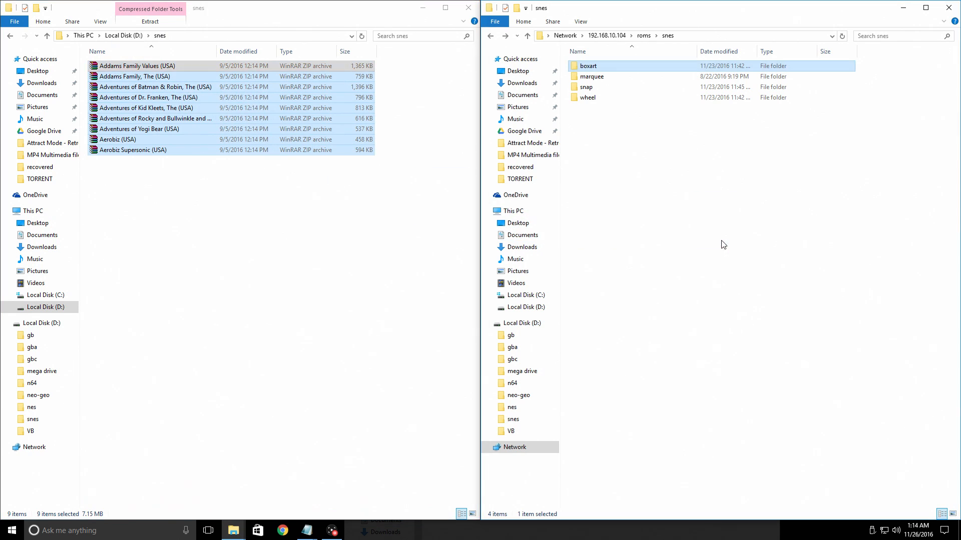
left_click(675, 311)
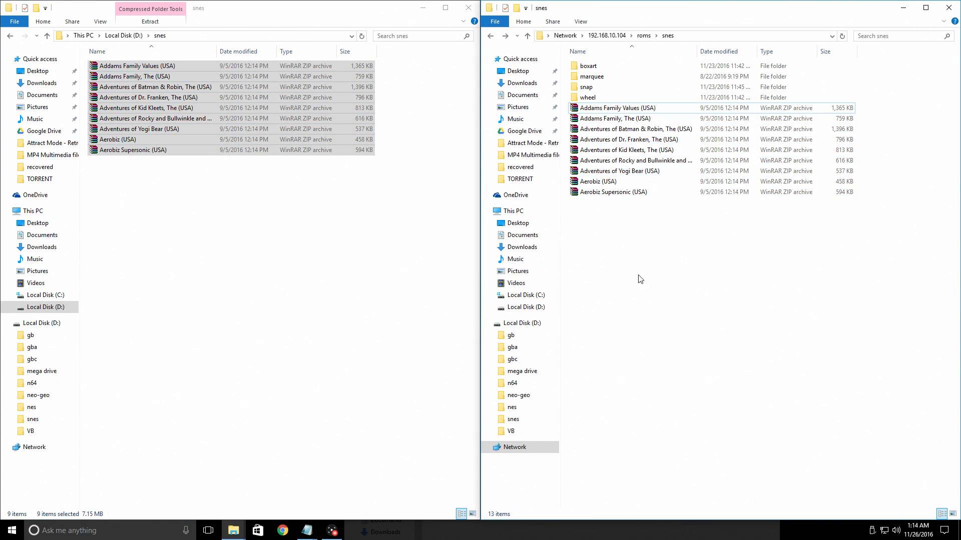
Copy all ROM archives from the nes folder on Local Disk (D:) into the nes folder of the roms share
left_click(11, 36)
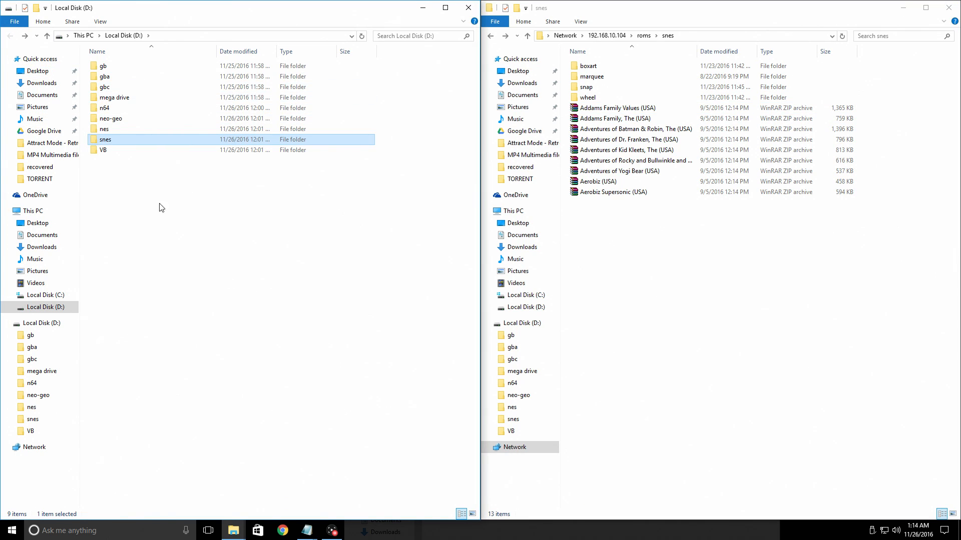
left_click(491, 36)
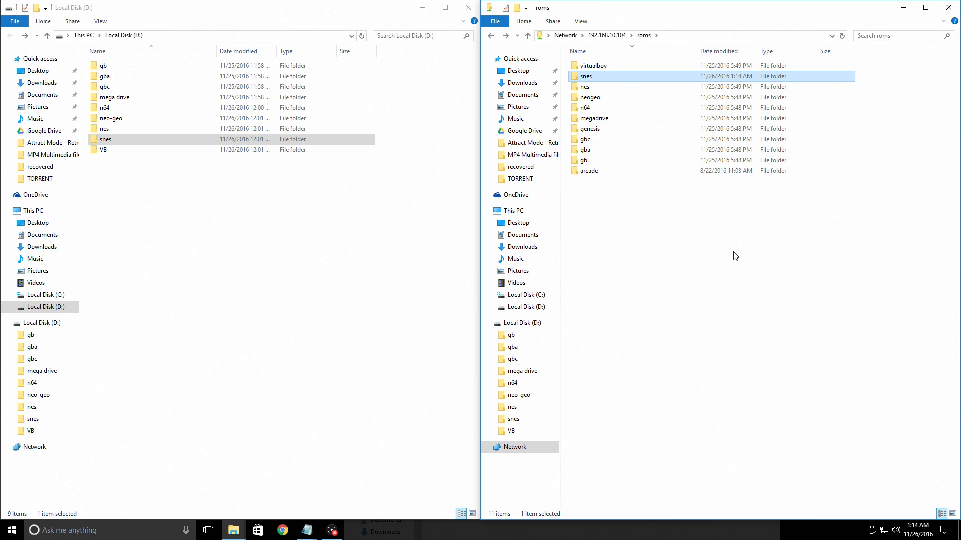
double_click(588, 90)
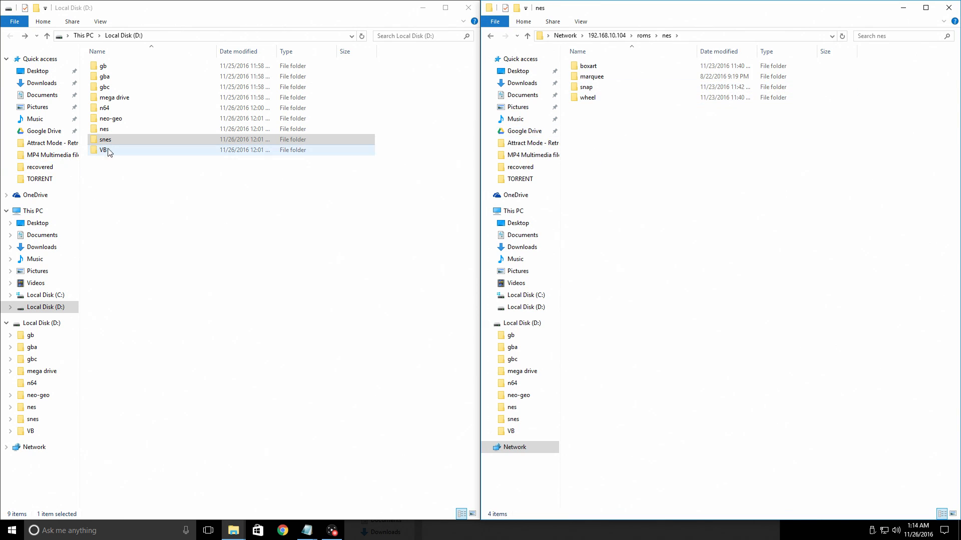
double_click(104, 129)
left_click_drag(135, 193, 688, 270)
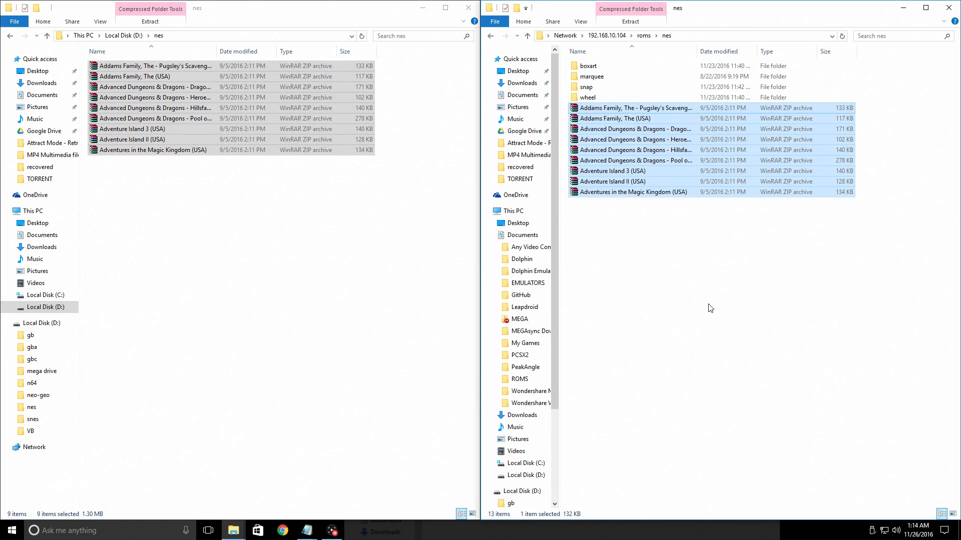
left_click(723, 254)
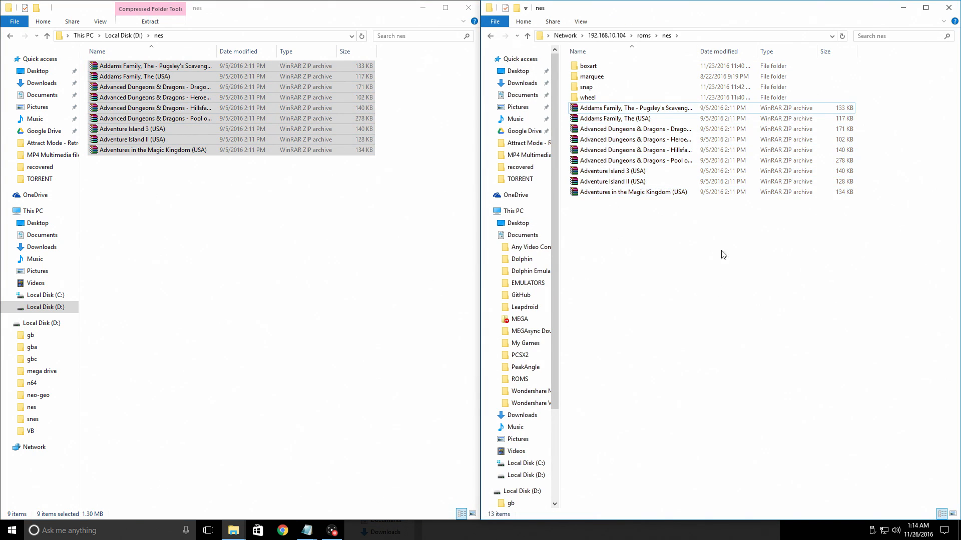
Copy all archives, including neogeo, from the neo-geo folder on Local Disk (D:) into the neogeo folder of the roms share
left_click(491, 36)
left_click(9, 36)
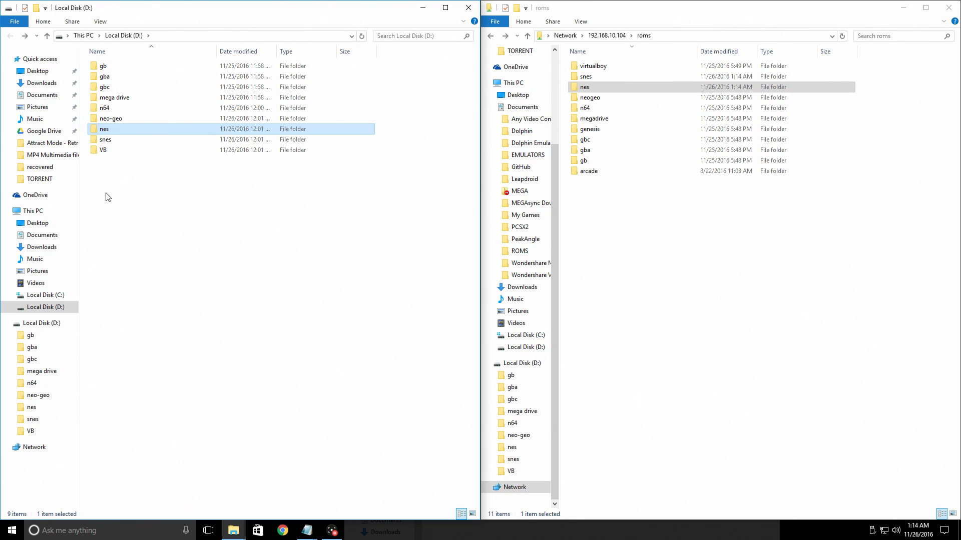
double_click(590, 97)
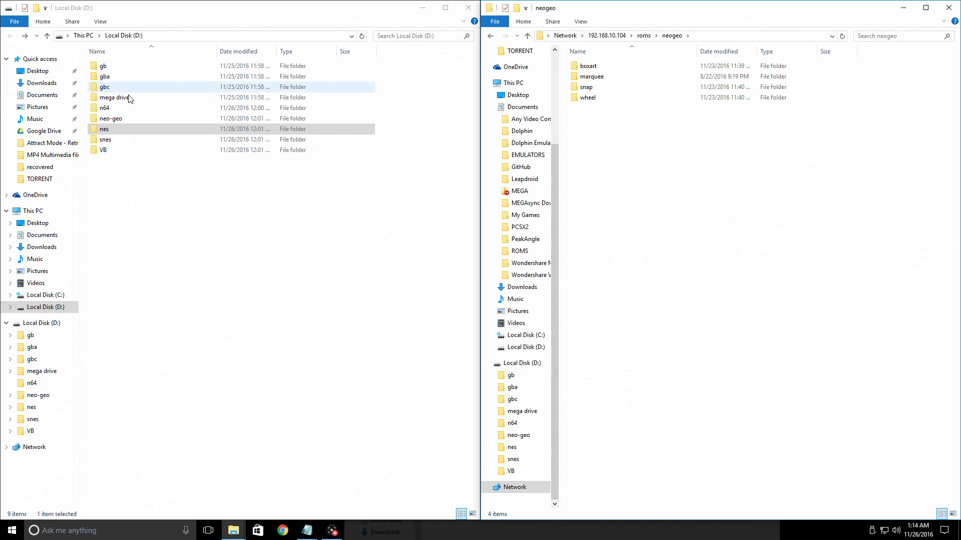
left_click(122, 118)
double_click(122, 124)
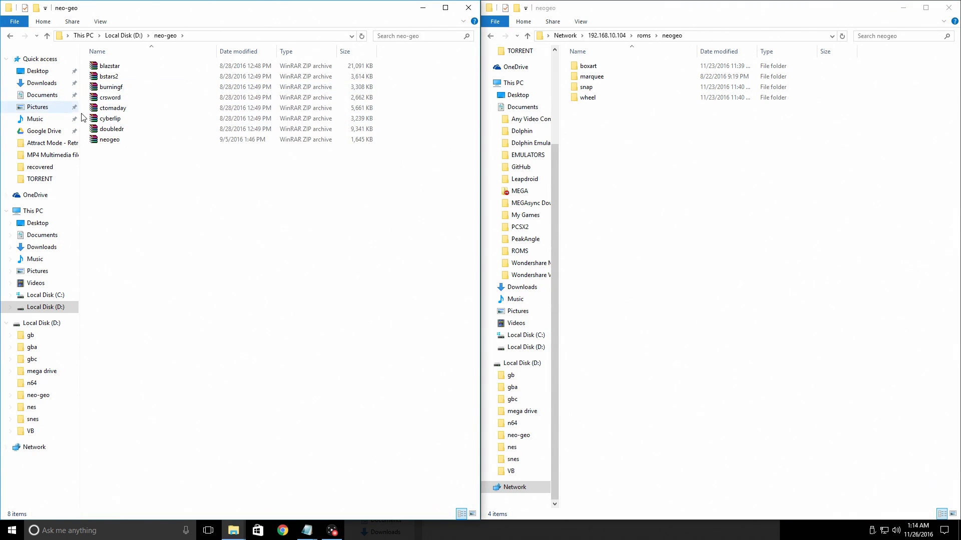
left_click_drag(128, 178, 638, 237)
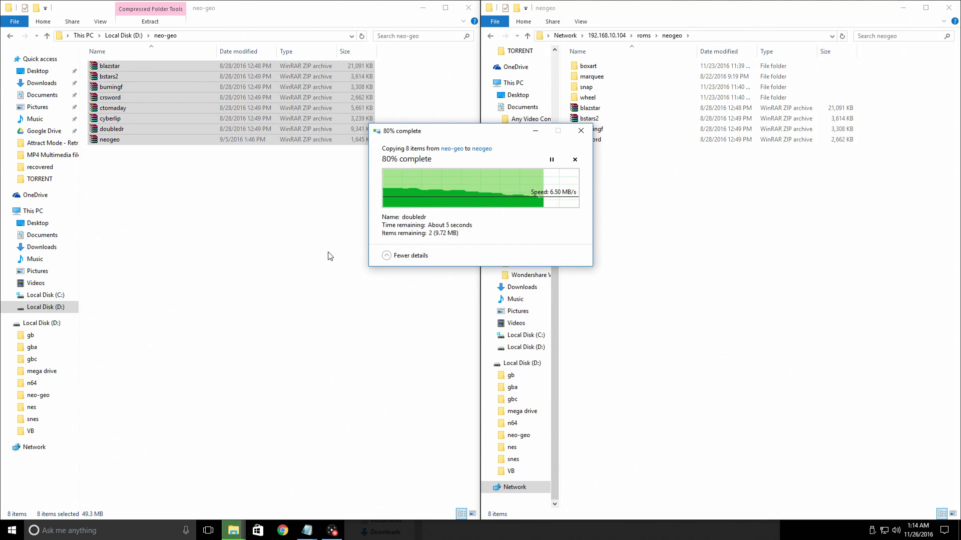
Copy all N64 ROM files from the n64 folder on Local Disk (D:) into the n64 folder of the roms share
left_click(649, 236)
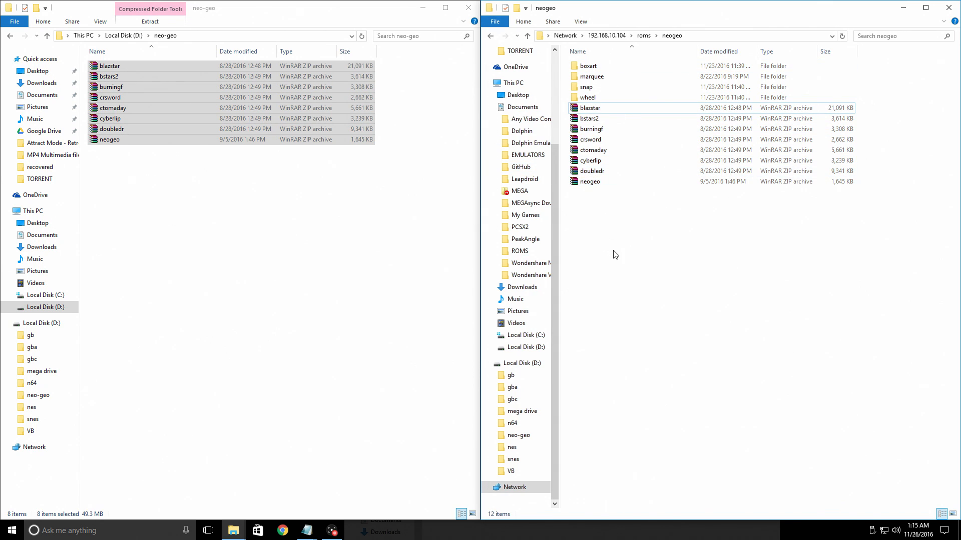
left_click(10, 36)
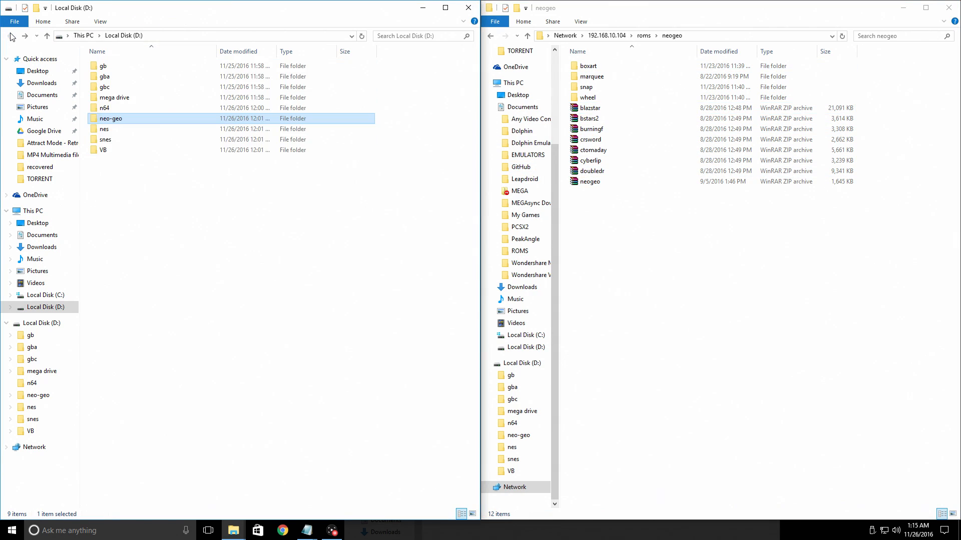
left_click(491, 36)
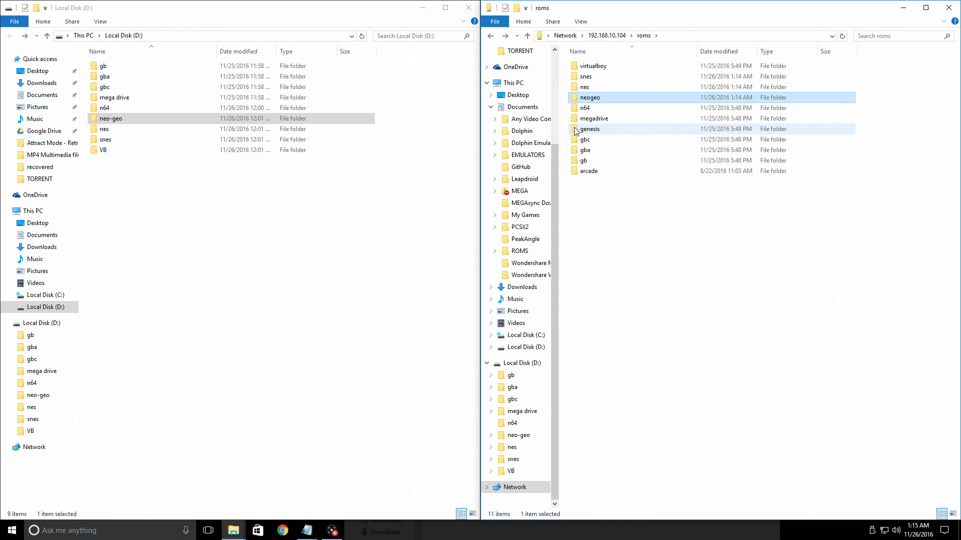
double_click(591, 99)
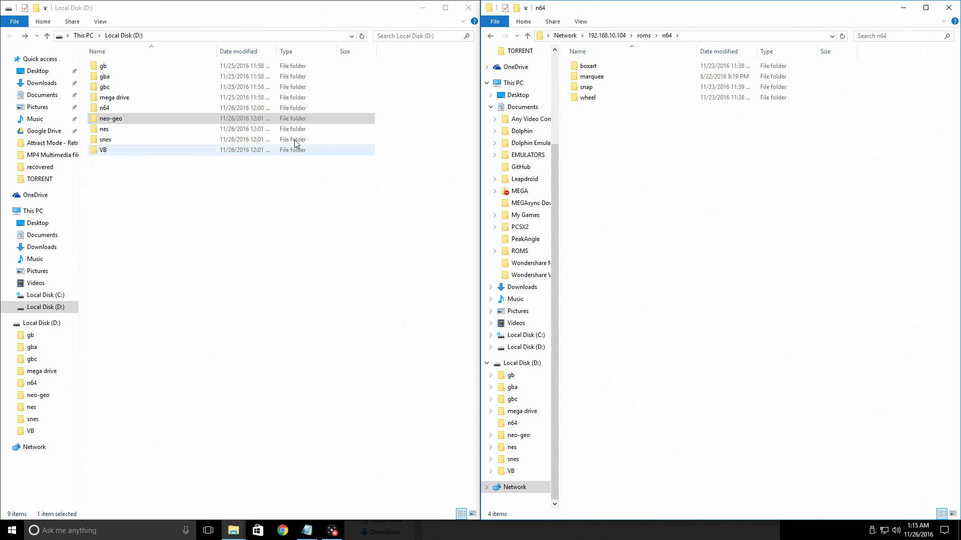
double_click(108, 109)
left_click_drag(142, 171, 660, 292)
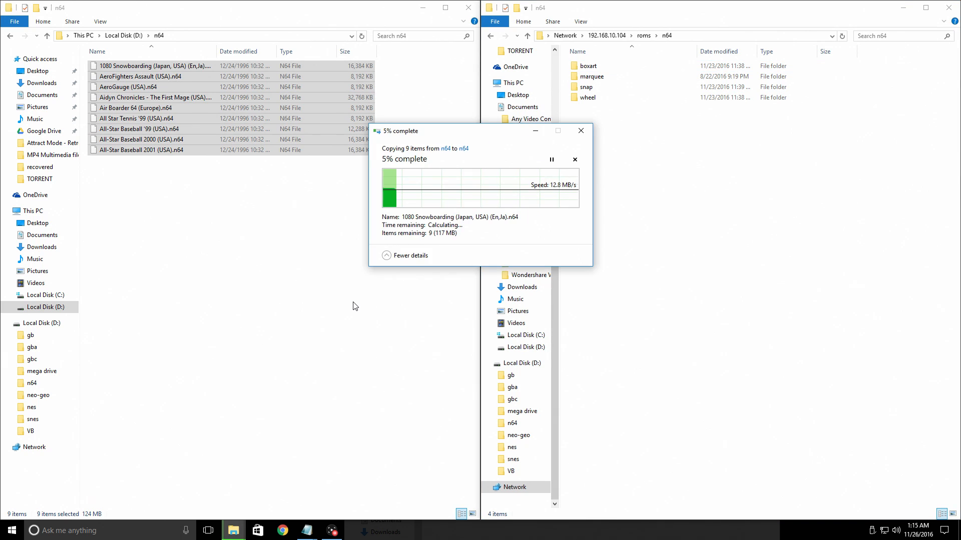
Copy all ROM archives from the VB folder on Local Disk (D:) into the virtualboy folder of the roms share
left_click(491, 36)
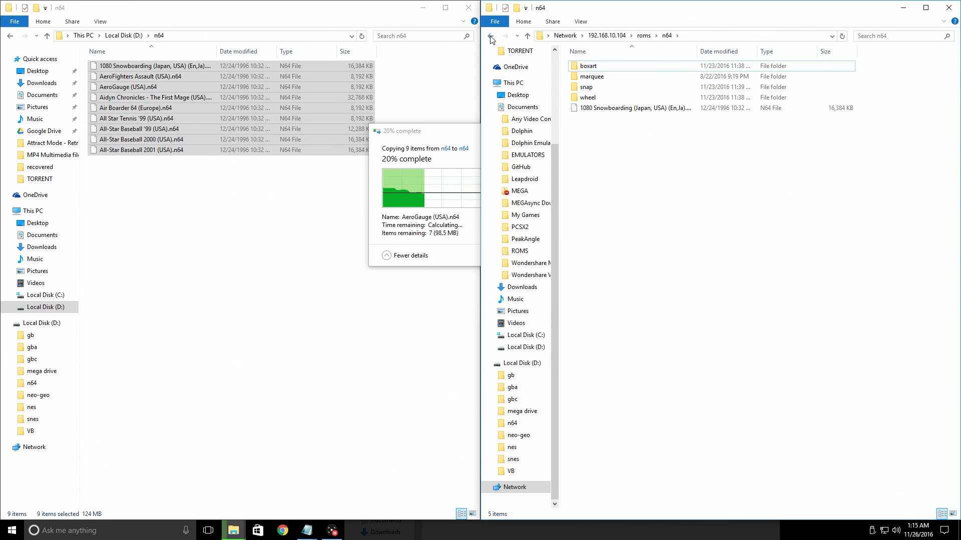
left_click(10, 35)
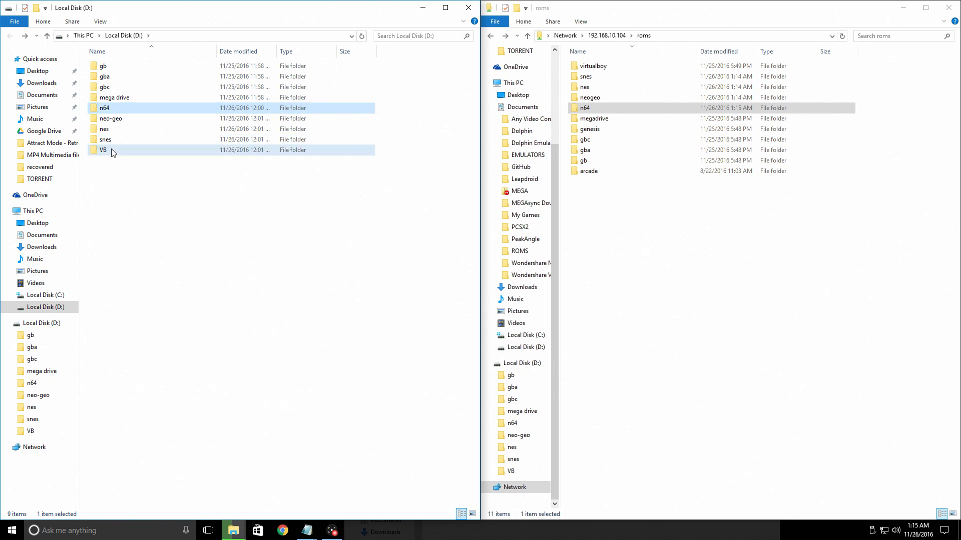
double_click(106, 150)
double_click(601, 66)
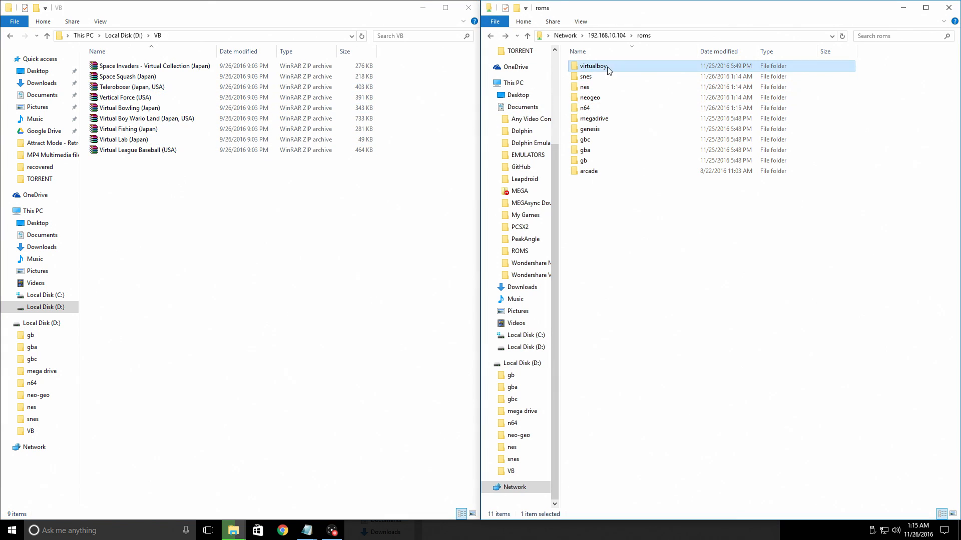
left_click_drag(245, 205, 596, 253)
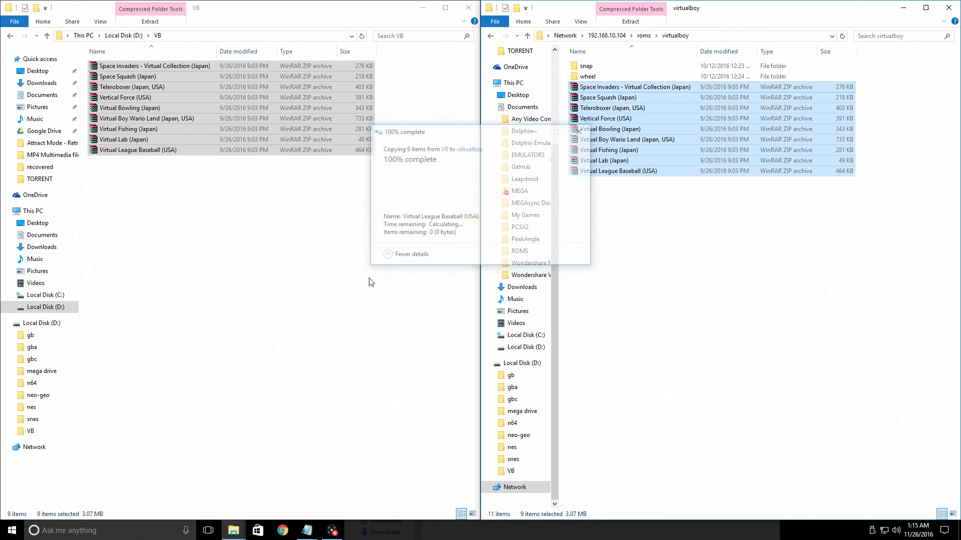
left_click(646, 217)
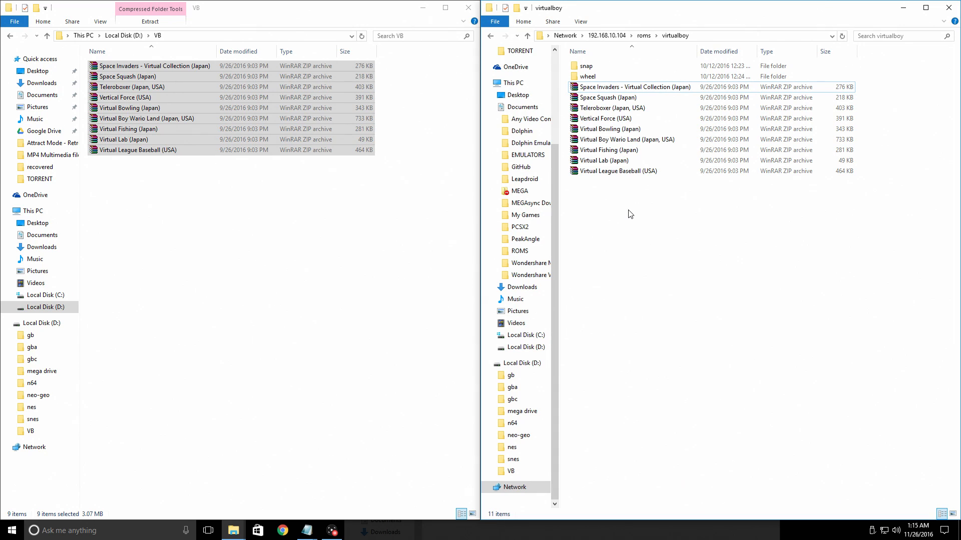
Compare the image names in the virtualboy share's wheel folder with the ROM names in the VB folder on Local Disk (D:)
double_click(586, 78)
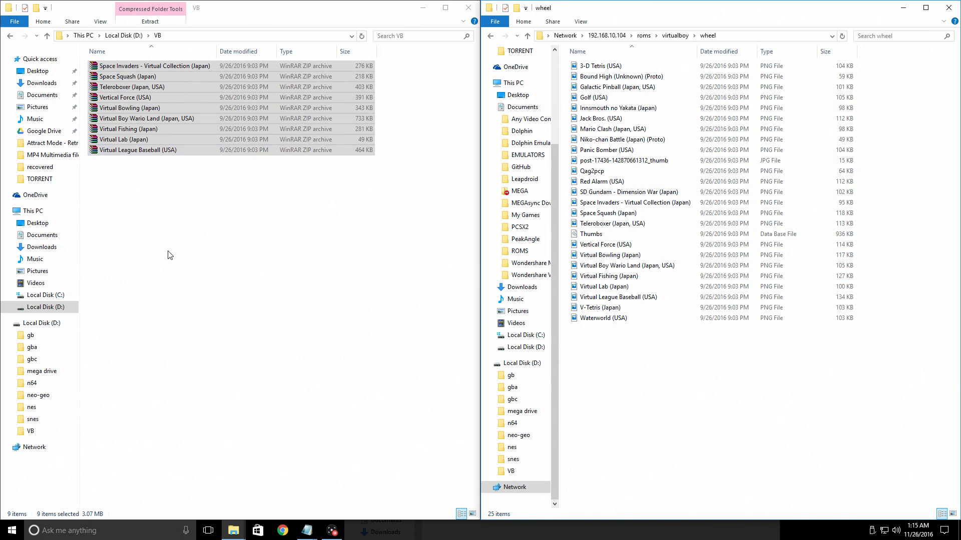
left_click(139, 181)
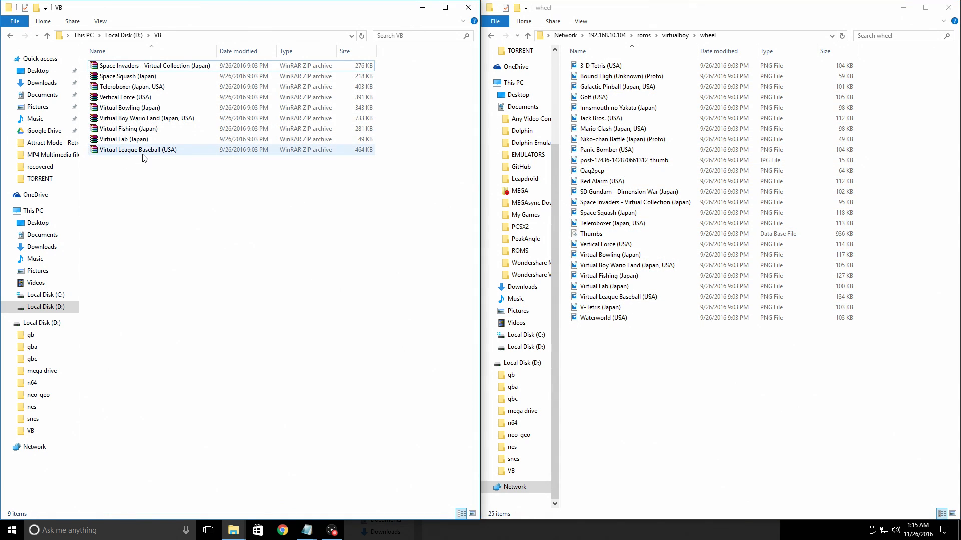
left_click(774, 382)
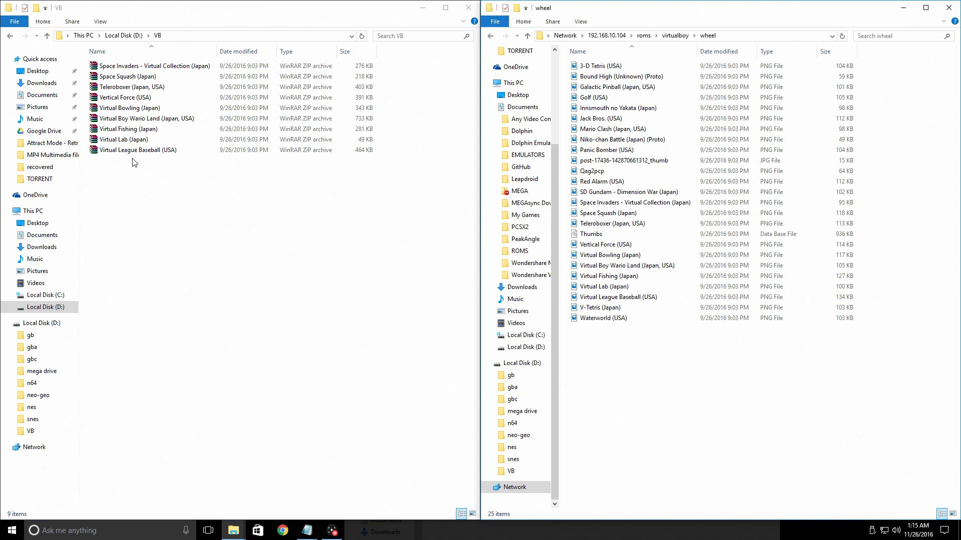
left_click(489, 36)
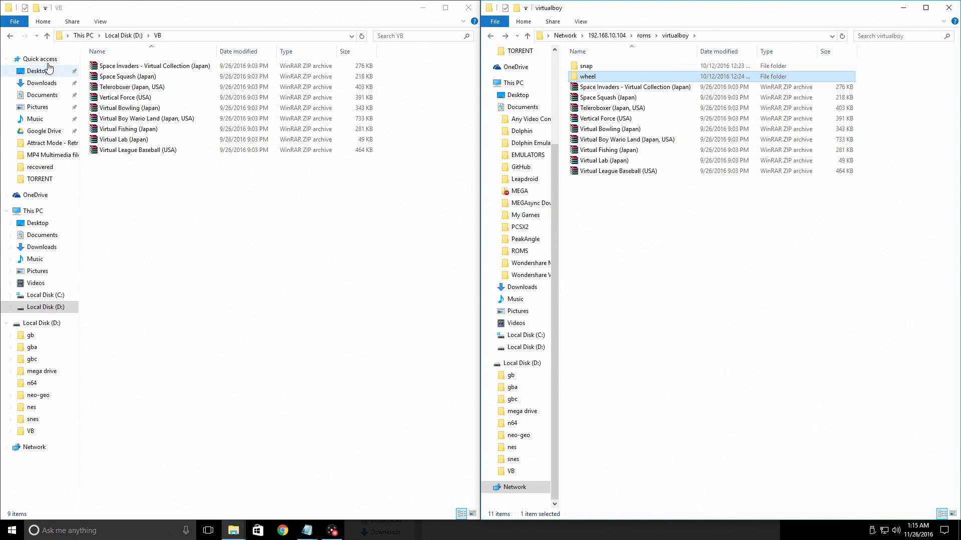
Copy all ROM archives from the mega drive folder on Local Disk (D:) into the megadrive folder of the roms share
left_click(10, 35)
left_click(490, 36)
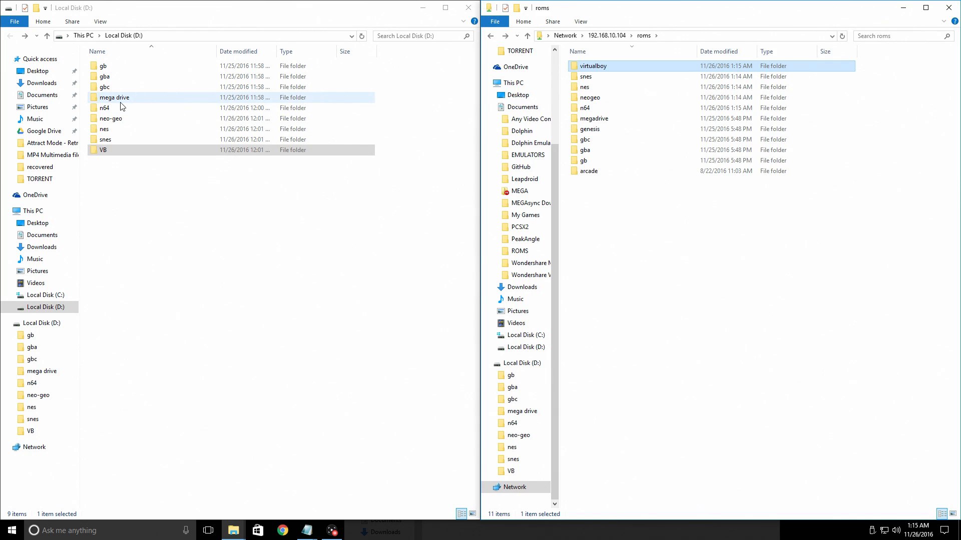
double_click(113, 97)
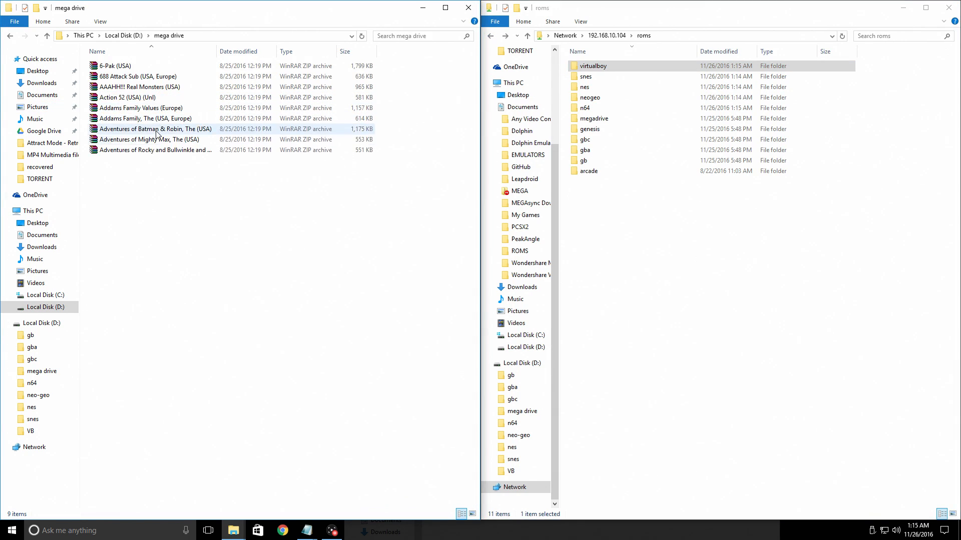
double_click(611, 120)
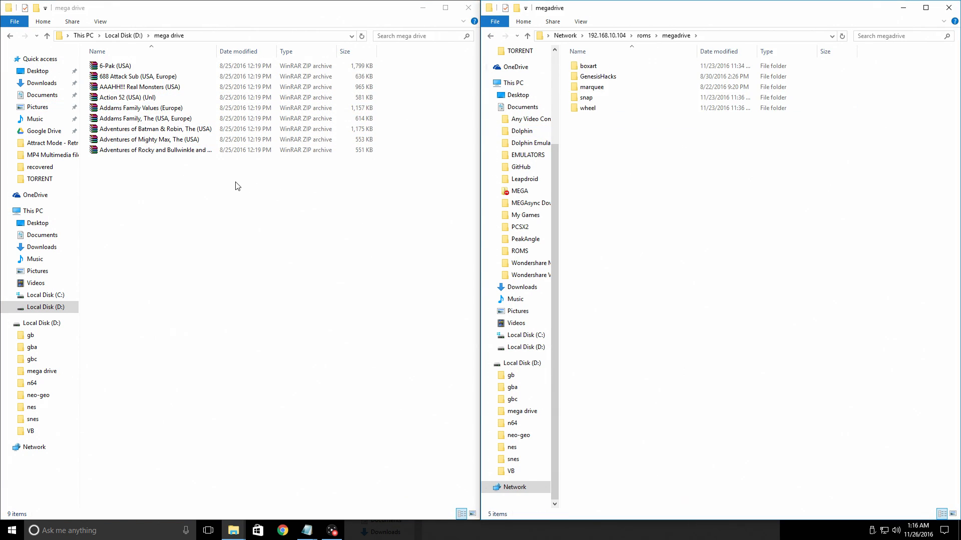
left_click_drag(234, 183, 142, 73)
left_click_drag(172, 176, 729, 226)
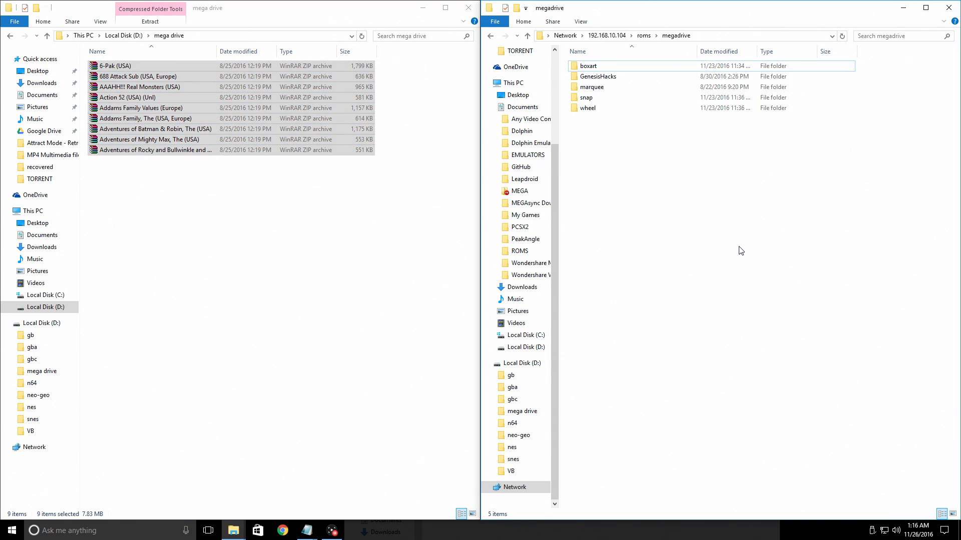
left_click(478, 63)
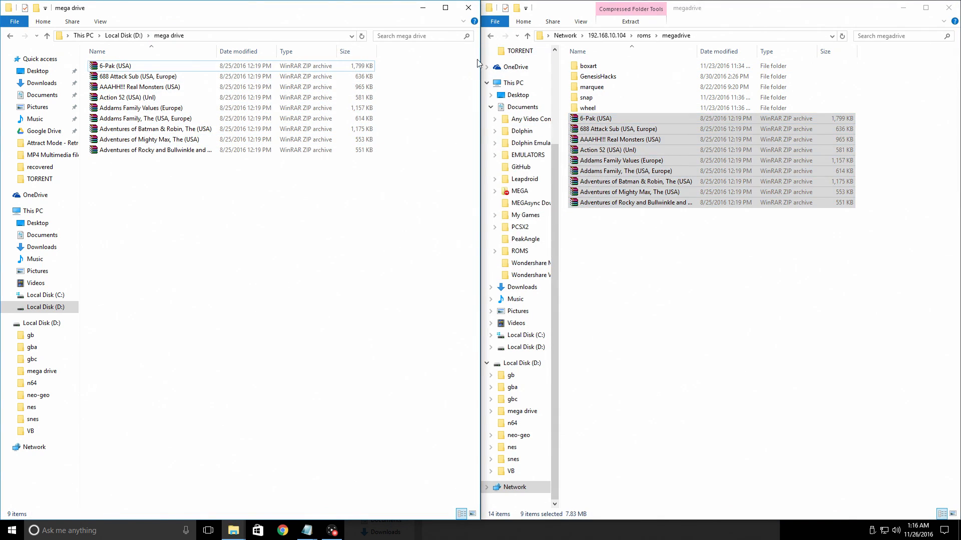
Compare the contents of the genesis and megadrive folders in the roms share and check the copied files in n64
left_click(490, 36)
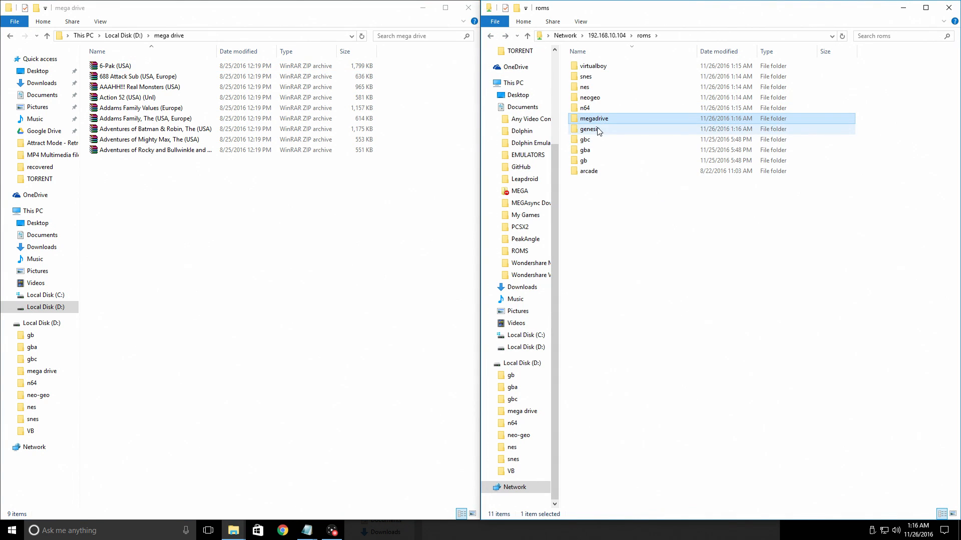
double_click(589, 129)
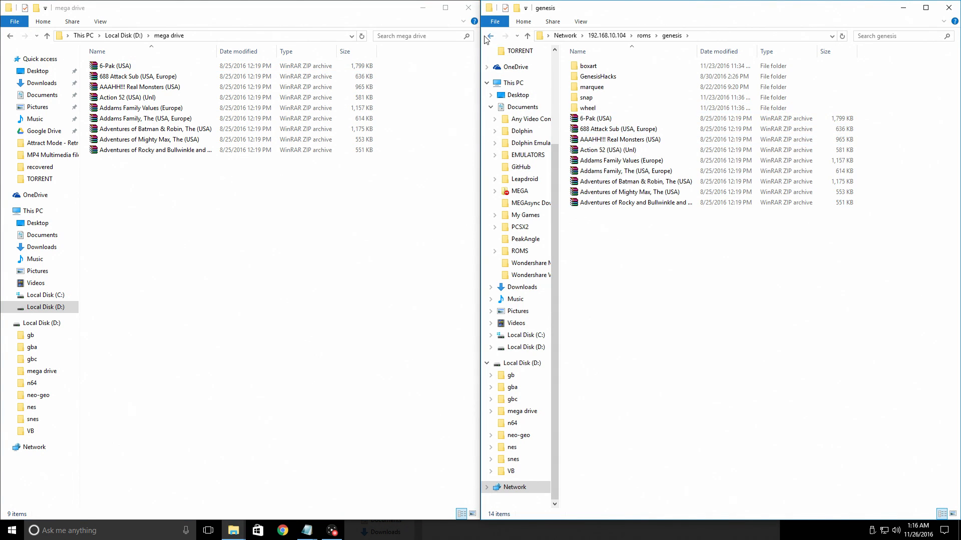
left_click(490, 36)
double_click(590, 119)
left_click(489, 36)
double_click(588, 129)
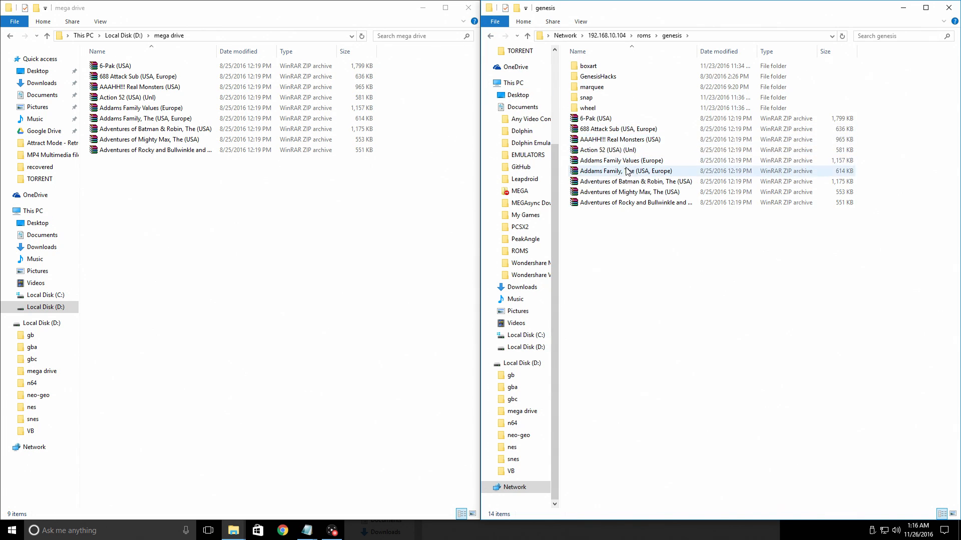
left_click(490, 36)
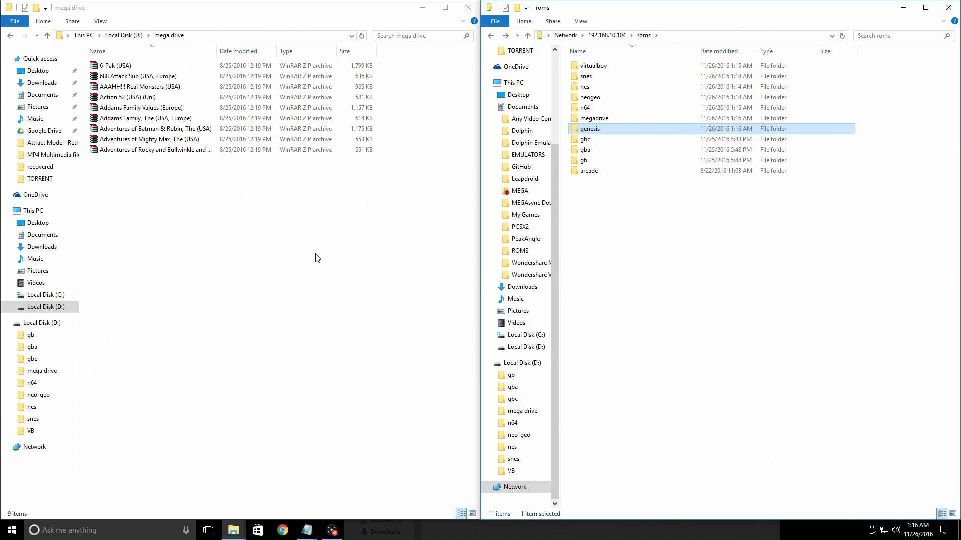
double_click(586, 109)
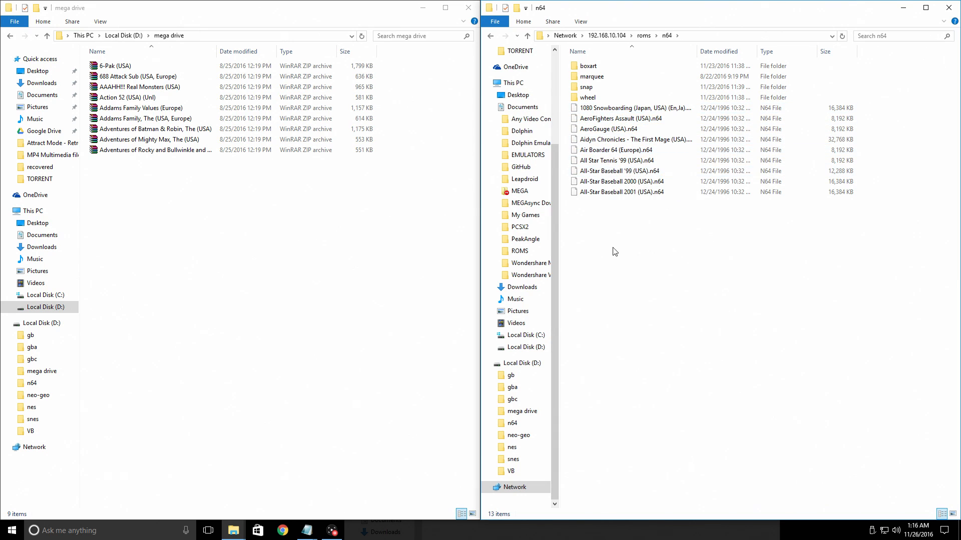
left_click(492, 37)
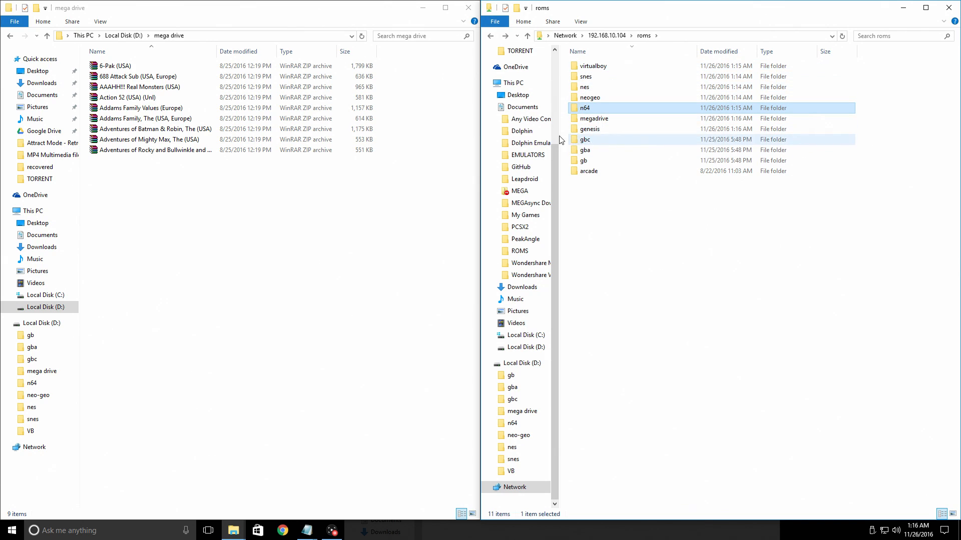
Copy all ROM archives from the gb folder on Local Disk (D:) into the gb folder of the roms share
double_click(584, 161)
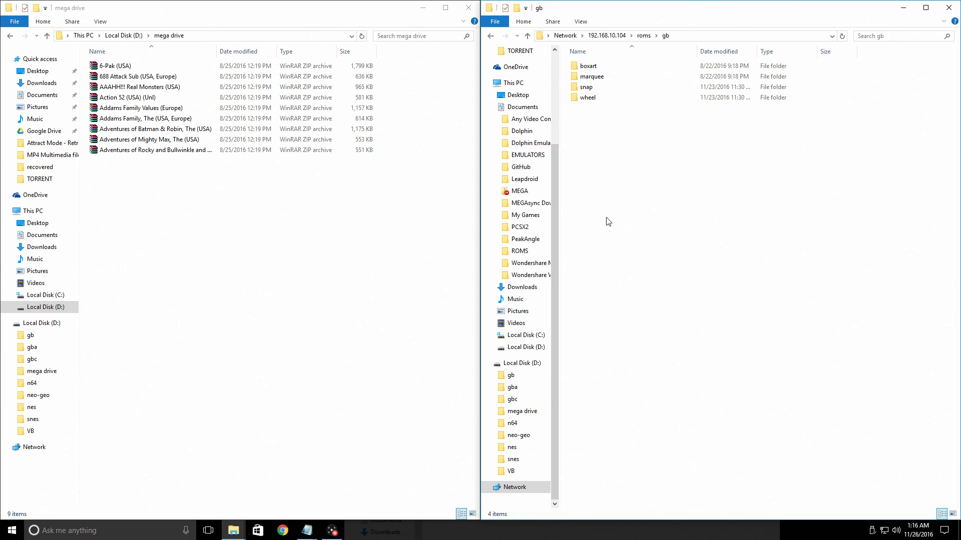
left_click(9, 36)
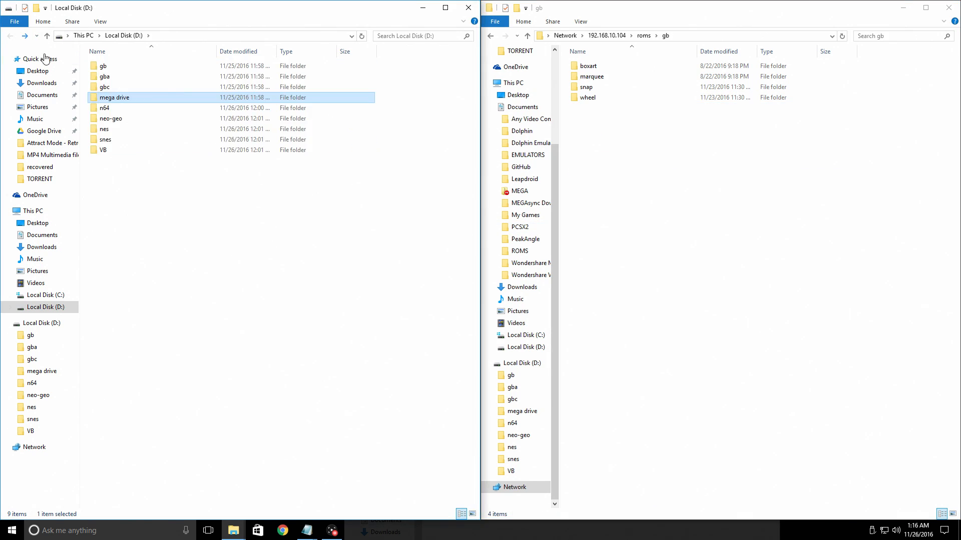
double_click(105, 67)
left_click_drag(136, 174, 675, 207)
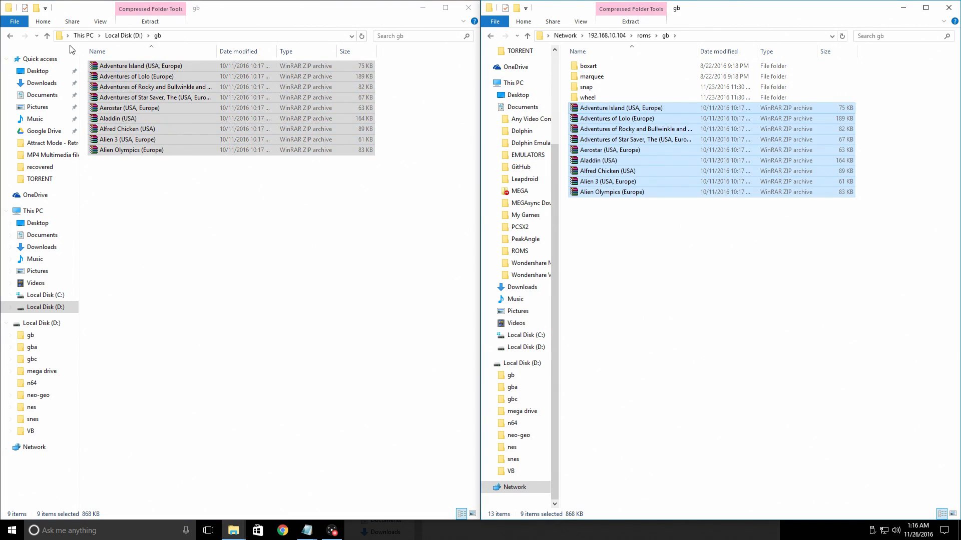
Copy all ROM archives from the gba folder on Local Disk (D:) into the gba folder of the roms share
left_click(9, 36)
double_click(104, 77)
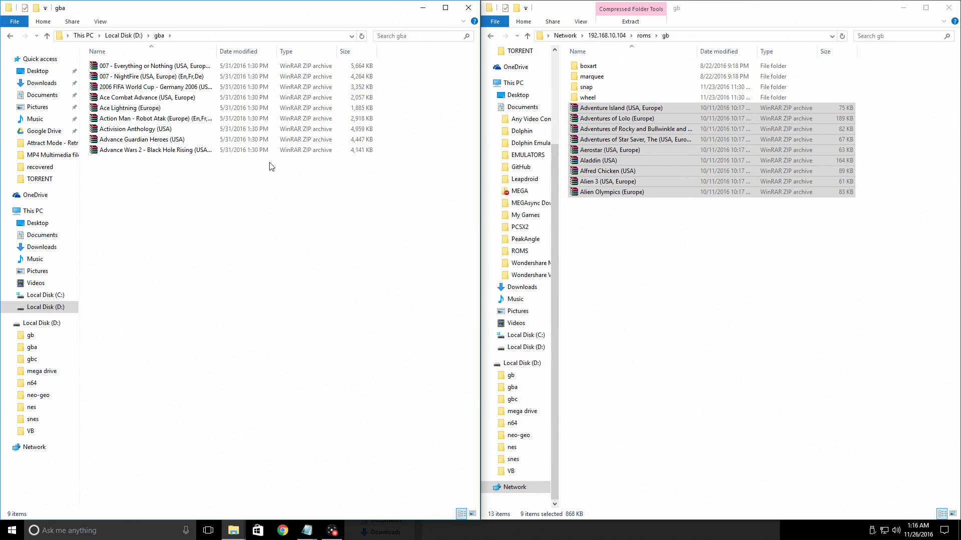
left_click(491, 36)
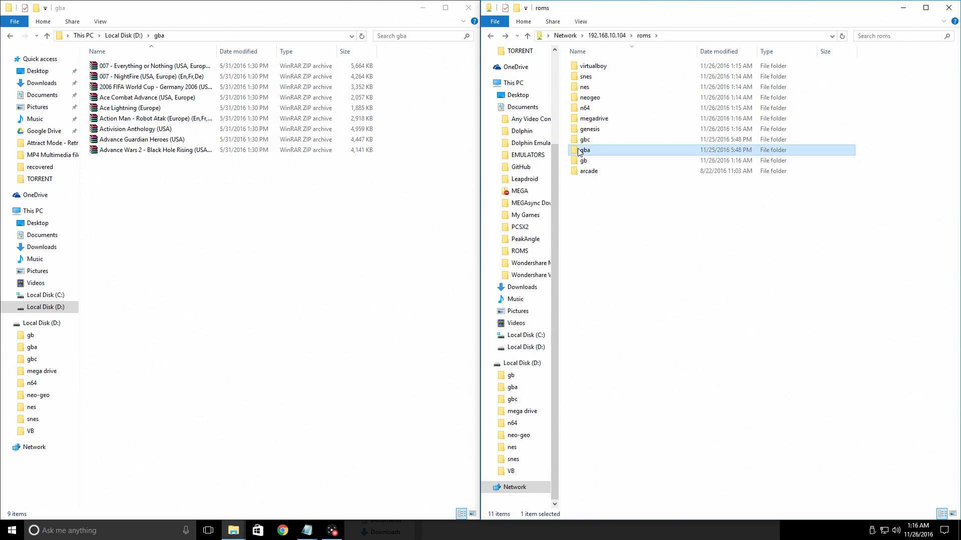
double_click(586, 149)
left_click_drag(259, 181, 736, 200)
Copy all ROM archives from the gbc folder on Local Disk (D:) into the gbc folder of the roms share
left_click(10, 36)
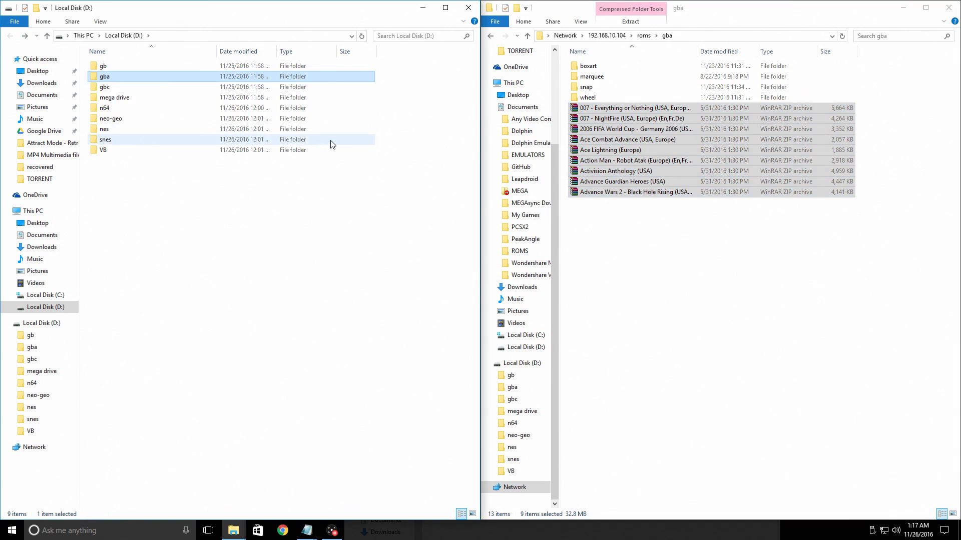
left_click(491, 35)
left_click(586, 140)
double_click(587, 140)
double_click(105, 86)
left_click_drag(260, 180, 185, 65)
left_click_drag(130, 108, 710, 226)
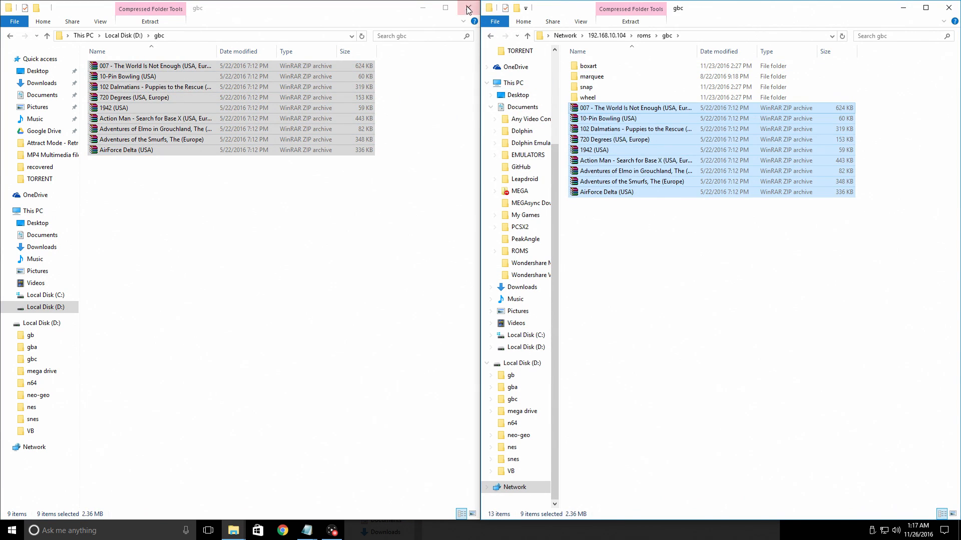
Close the local gbc and BIOS folder windows and return to the top level of the roms share
left_click(469, 8)
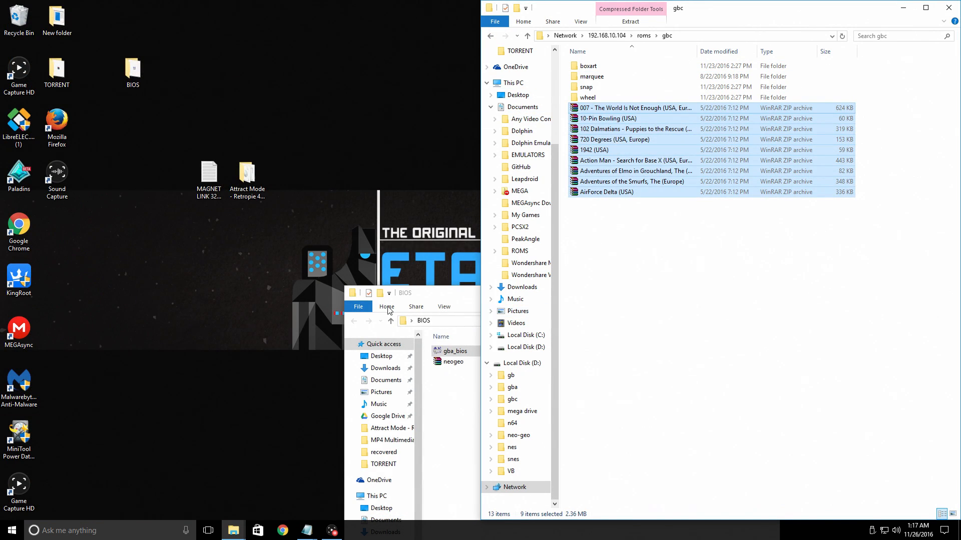
left_click(456, 295)
left_click(776, 298)
left_click(806, 292)
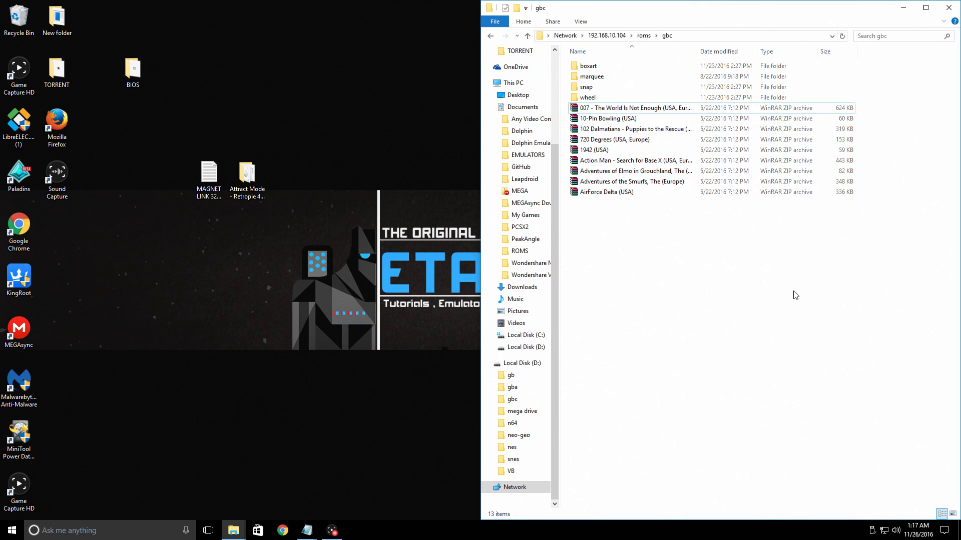
left_click(489, 36)
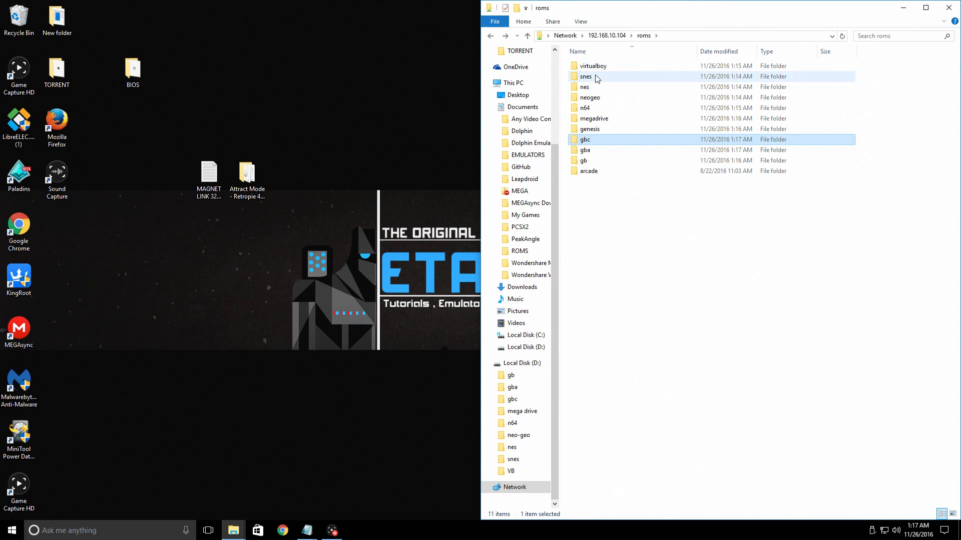
Check the contents of the bios share and of the neogeo folder in the roms share, and close the file window
left_click(490, 35)
double_click(581, 62)
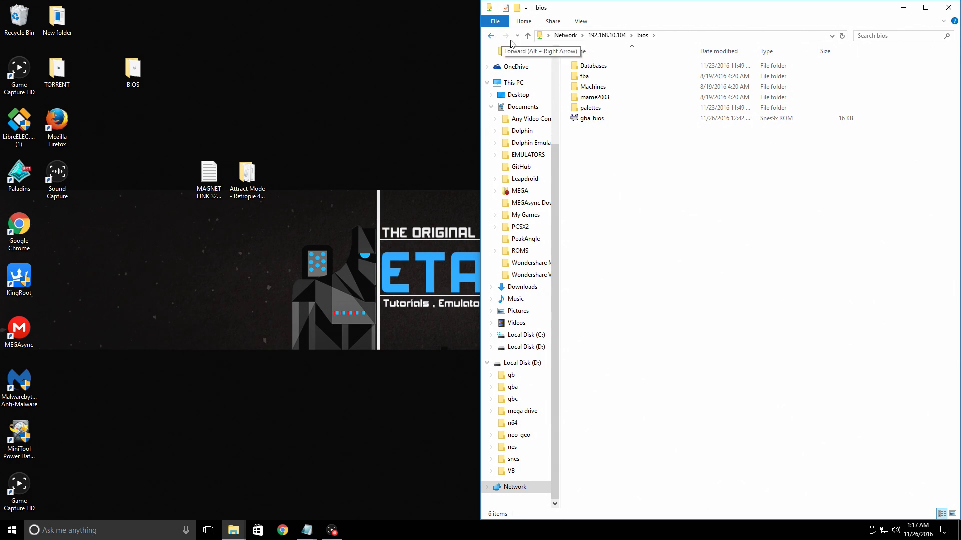
left_click(489, 36)
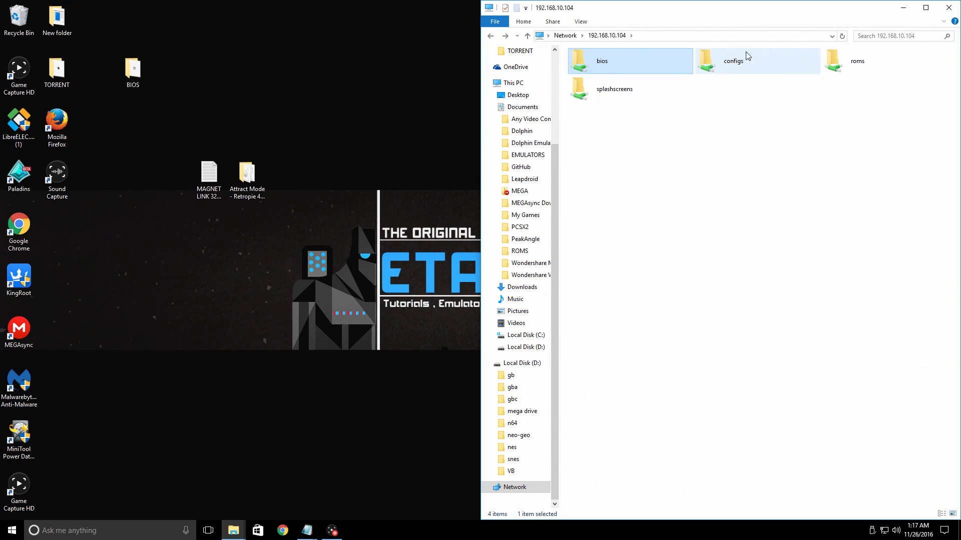
double_click(833, 62)
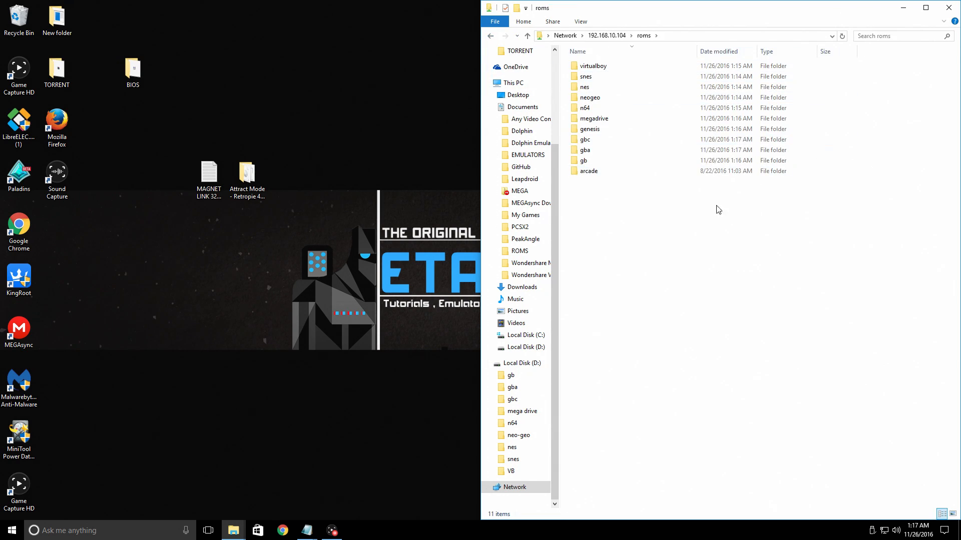
double_click(600, 97)
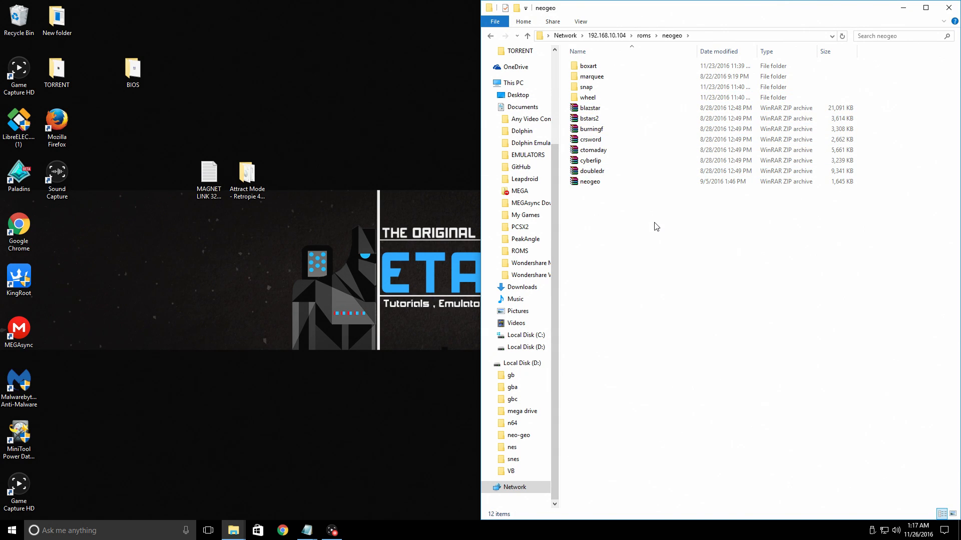
left_click(948, 7)
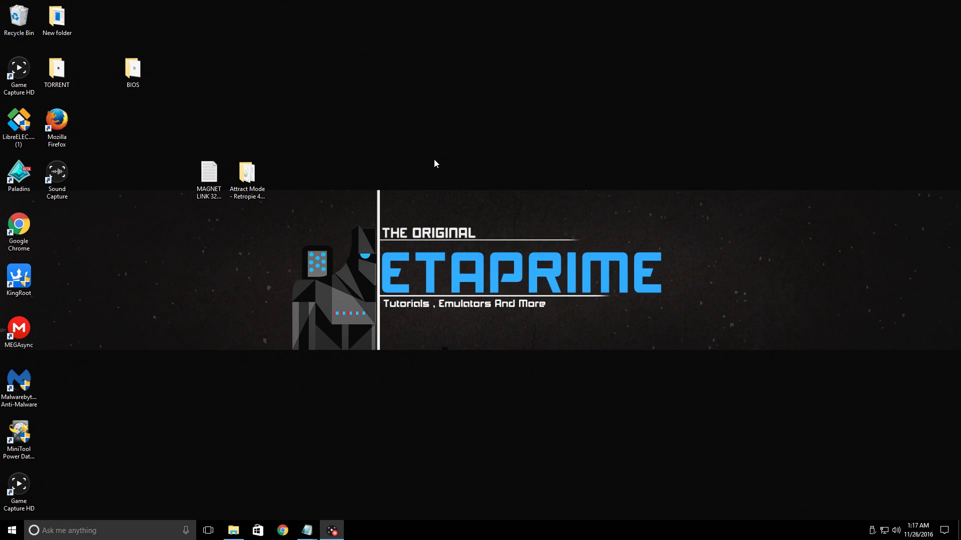
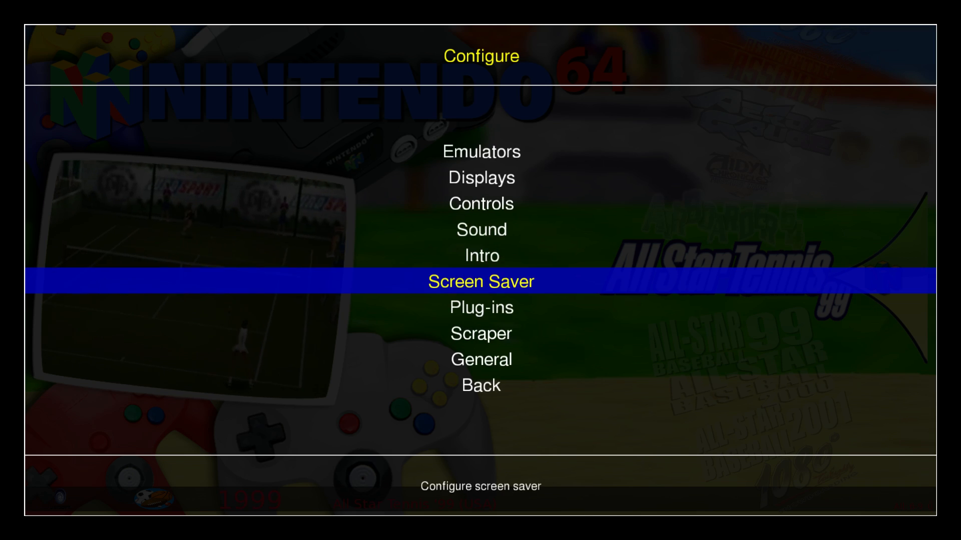
On the RetroPie system, view the Emulators configuration list, leave it, and browse the system displays from Nintendo 64 through Game Boy
key("Return")
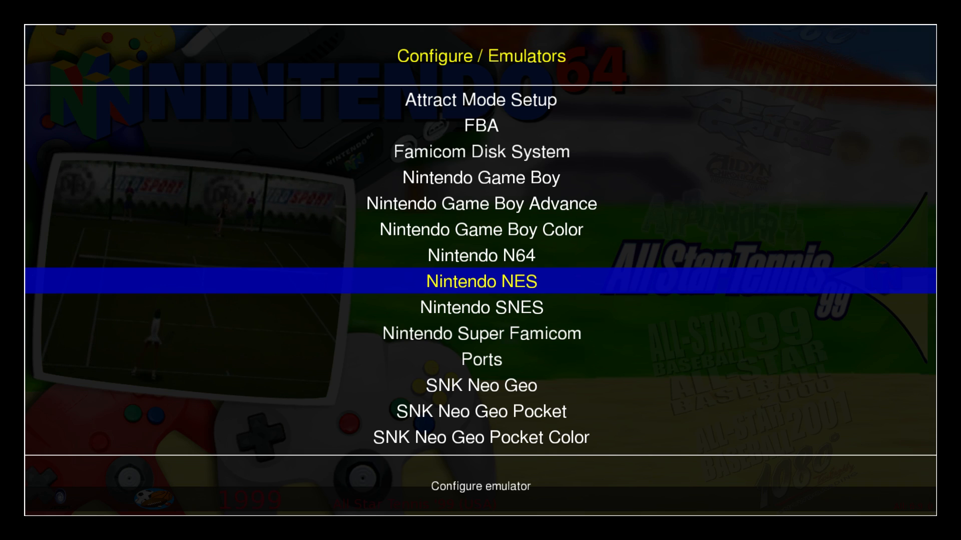
key("Escape")
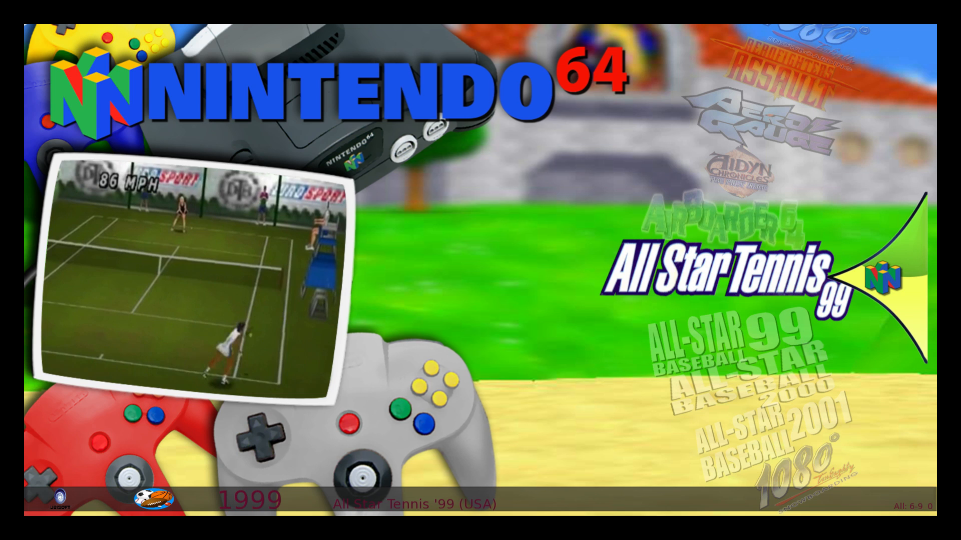
key("Right")
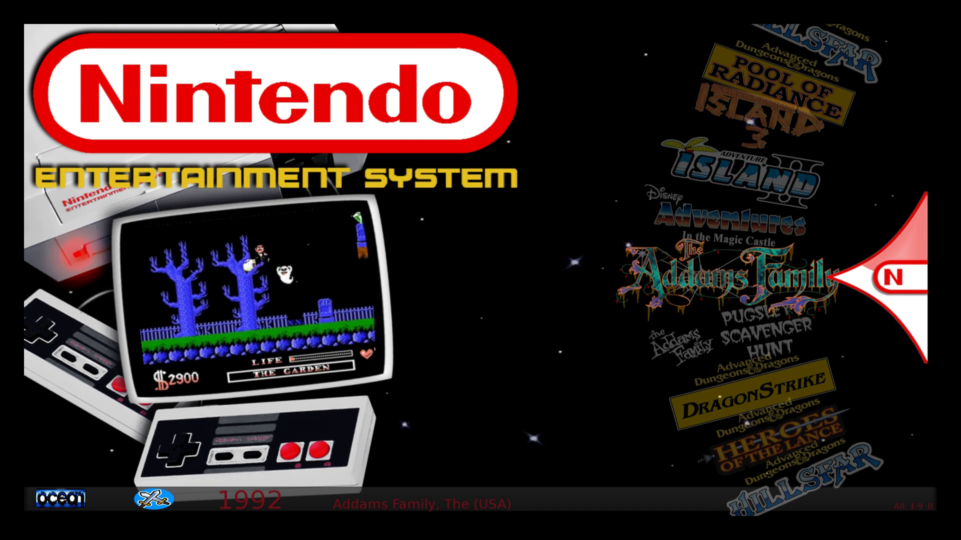
key("Right")
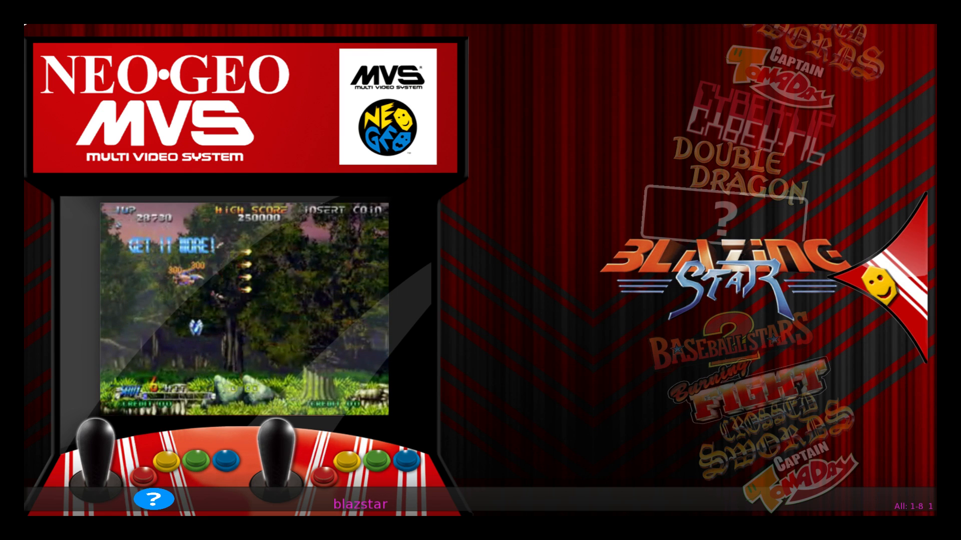
key("Right")
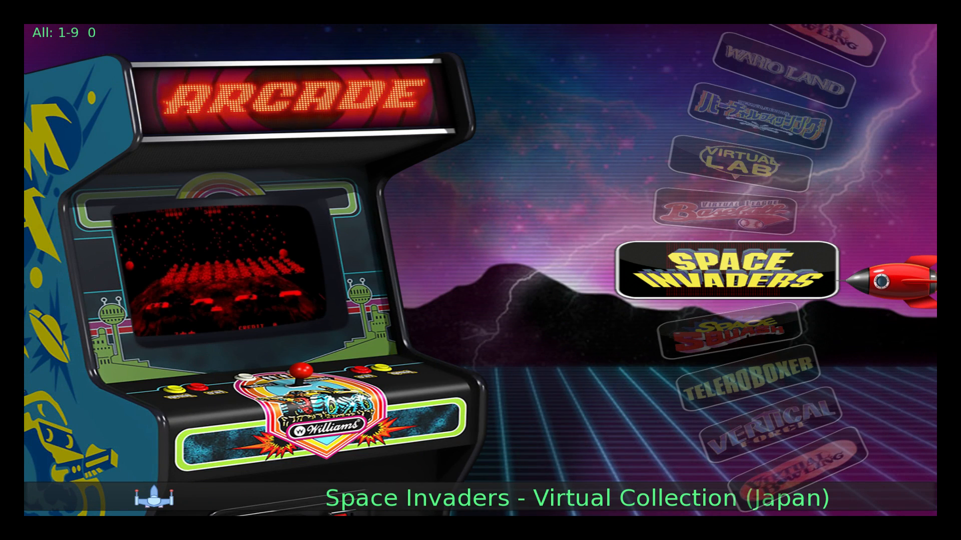
key("Right")
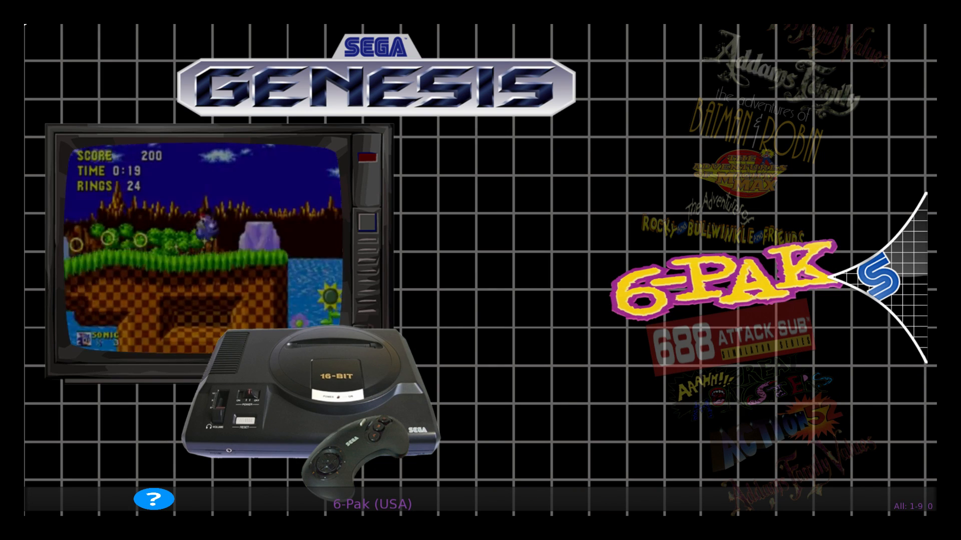
key("Right")
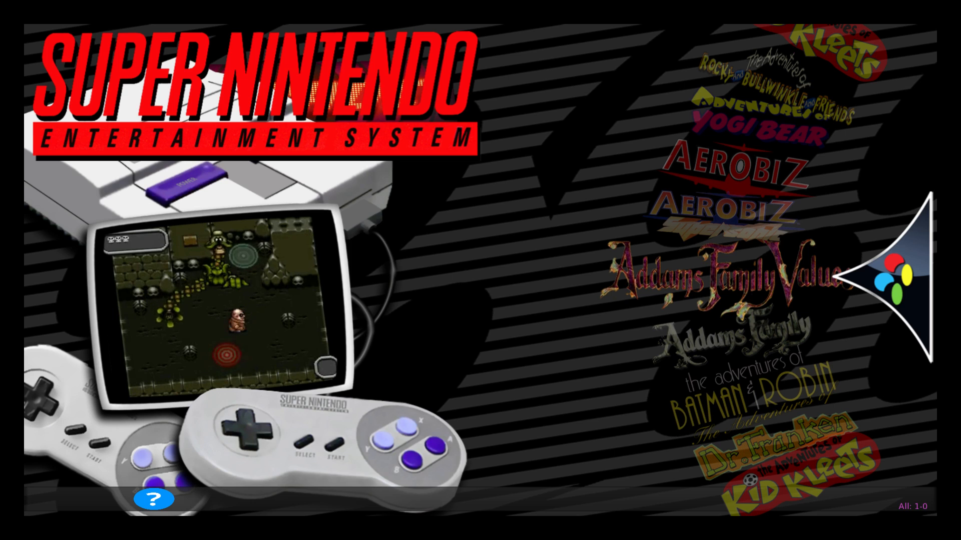
key("Right")
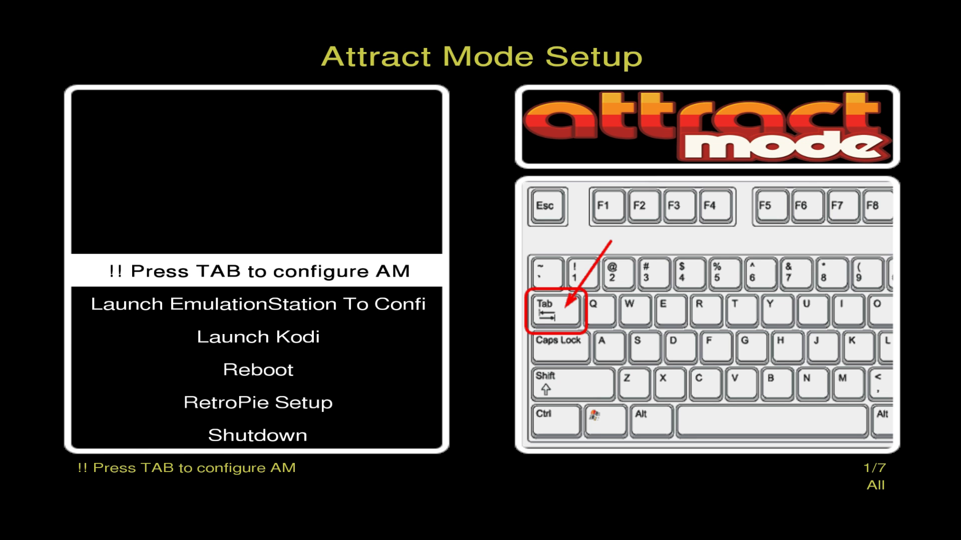
key("Right")
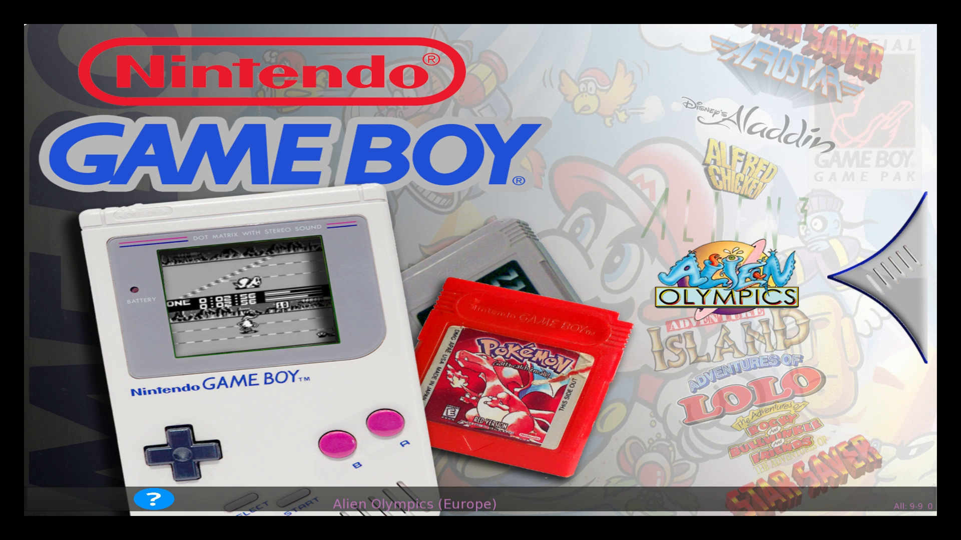
key("Left")
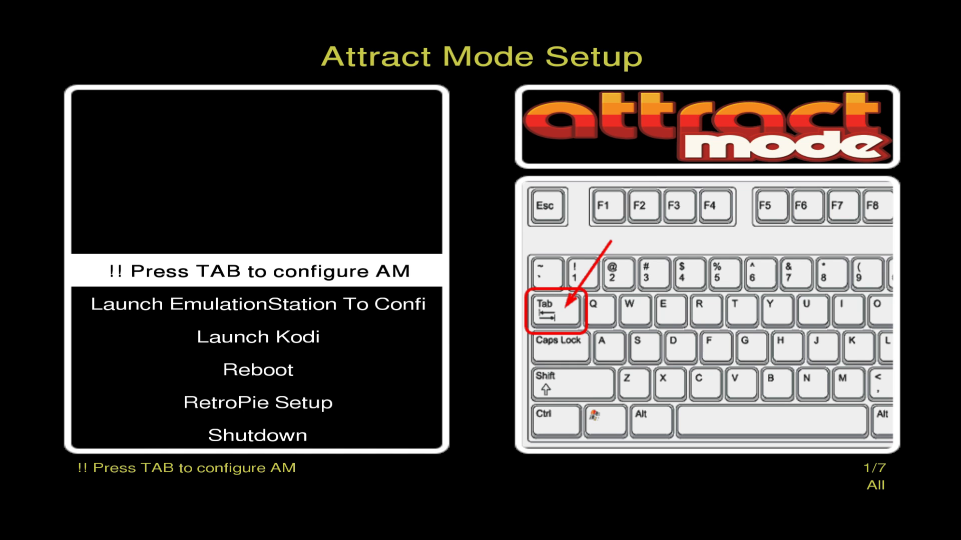
Return to the main systems menu and go to the Virtual Boy entry
key("Escape")
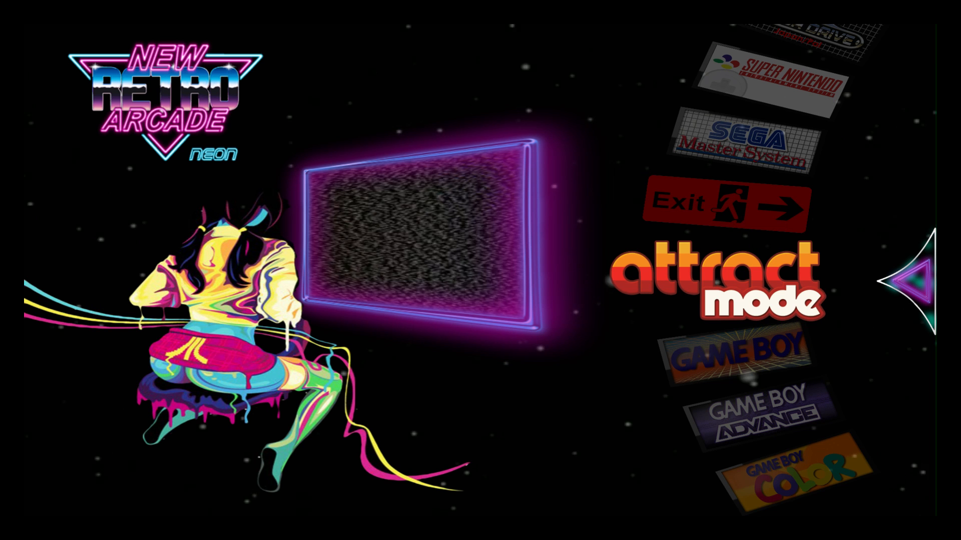
key("Up")
key("Up")
key("Up")
key("Up")
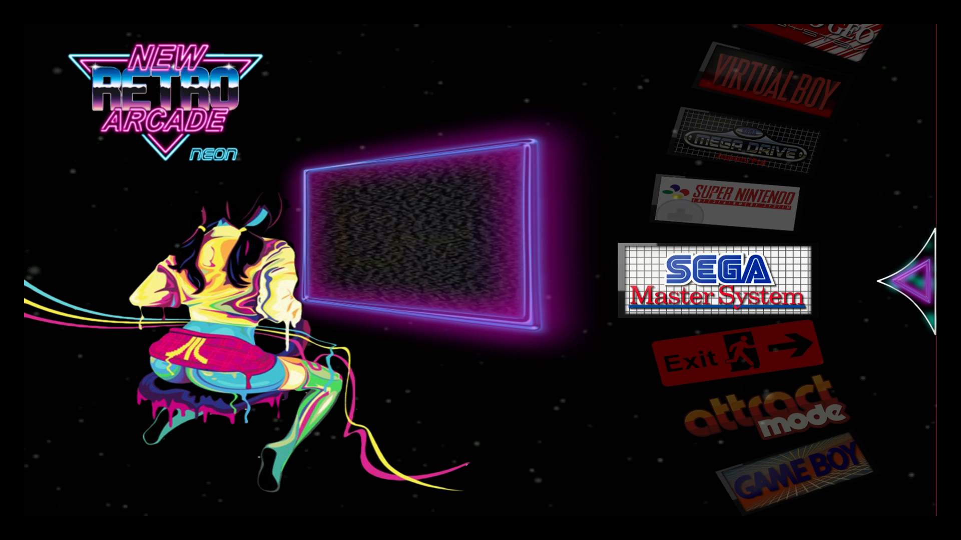
key("Up")
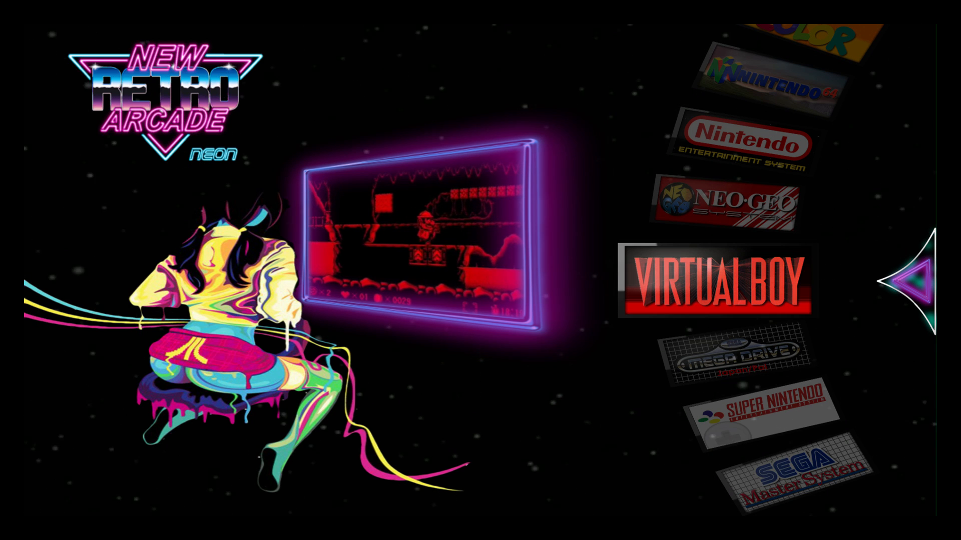
Open the Controls settings in the Attract-Mode configuration
key("Tab")
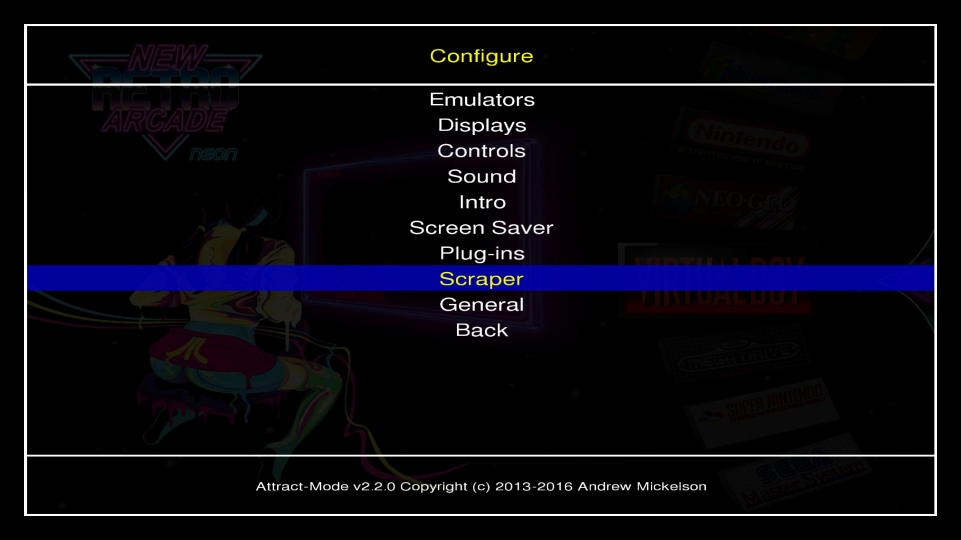
key("Up")
key("Up")
key("Up")
key("Up")
key("Up")
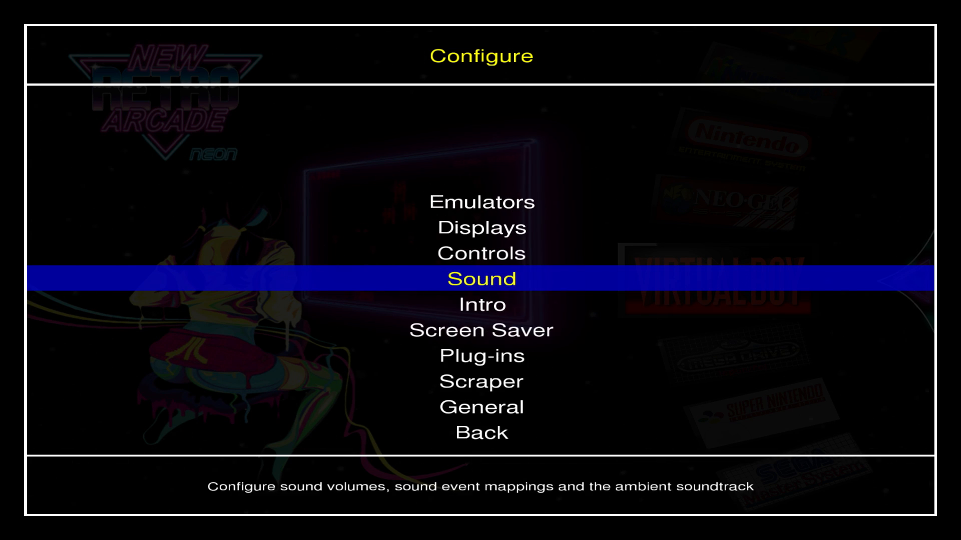
key("Return")
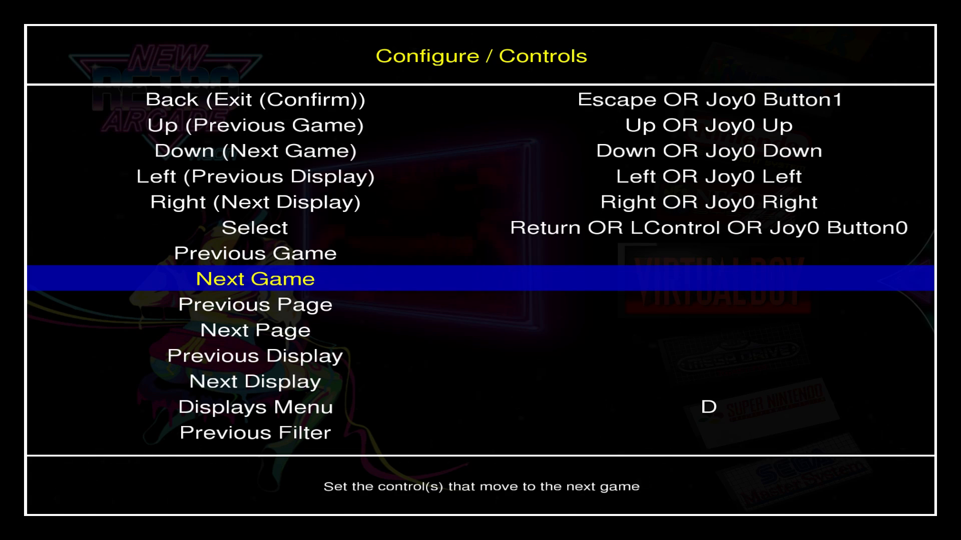
Remove the D input mapping from the Displays Menu control
key("Down")
key("Down")
key("Down")
key("Down")
key("Down")
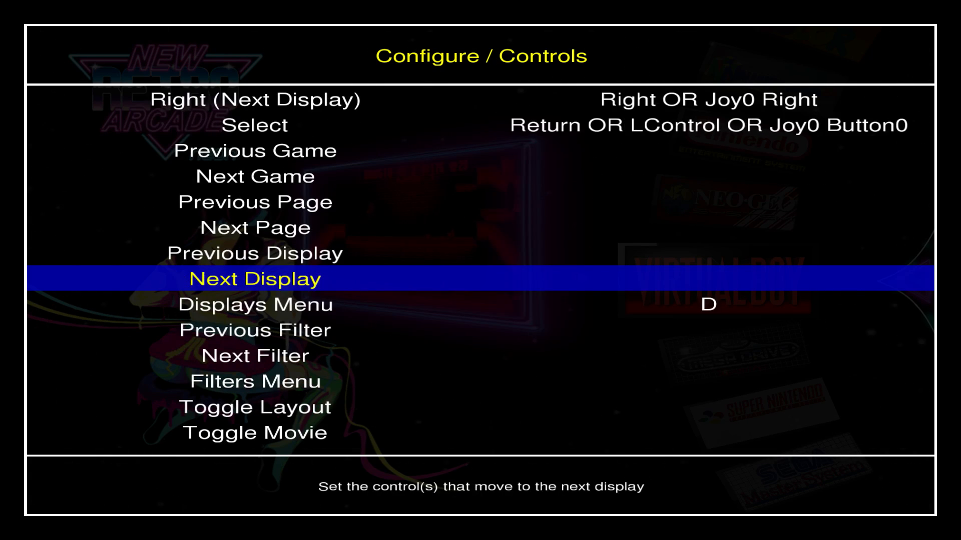
key("Return")
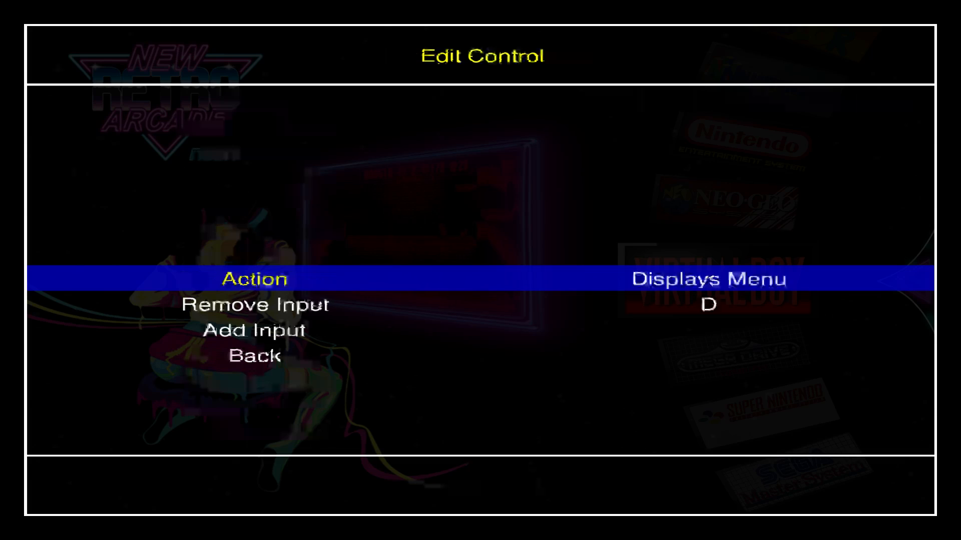
key("Down")
key("Return")
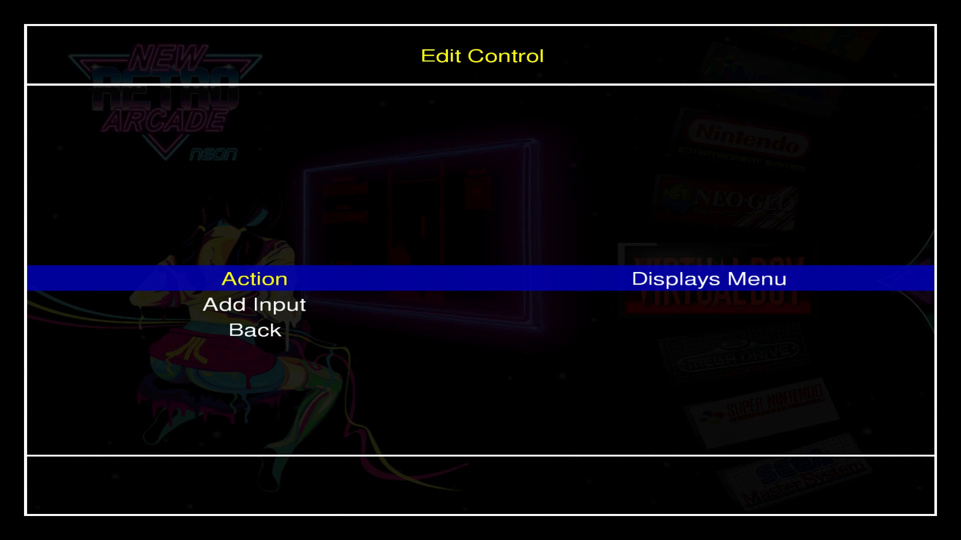
Add Joy0 Button3 as the input for the Displays Menu control and exit the configuration
key("Down")
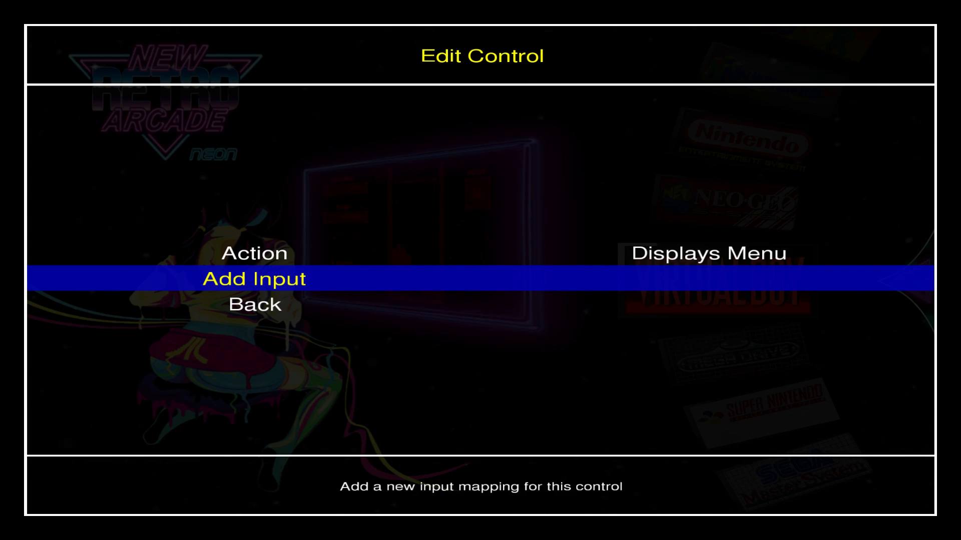
key("Return")
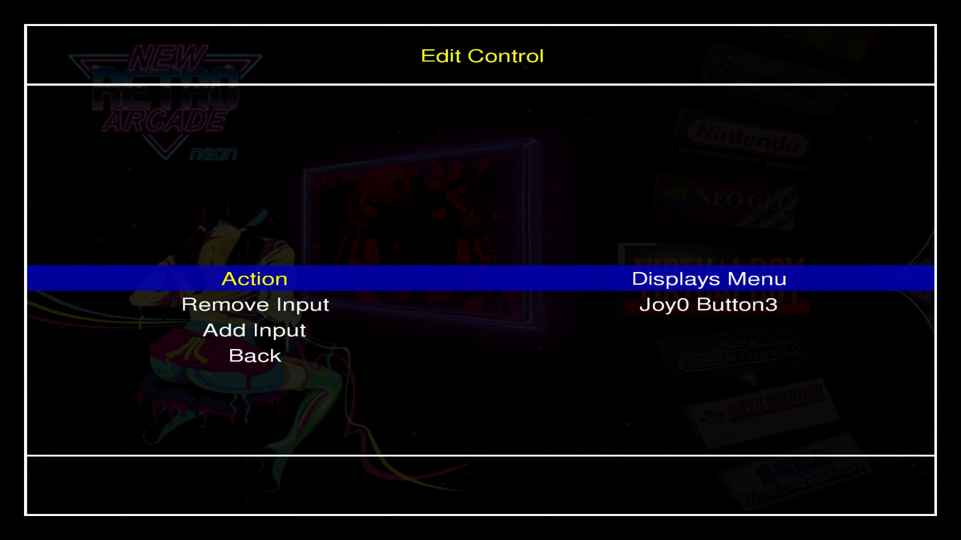
key("Down")
key("Down")
key("Down")
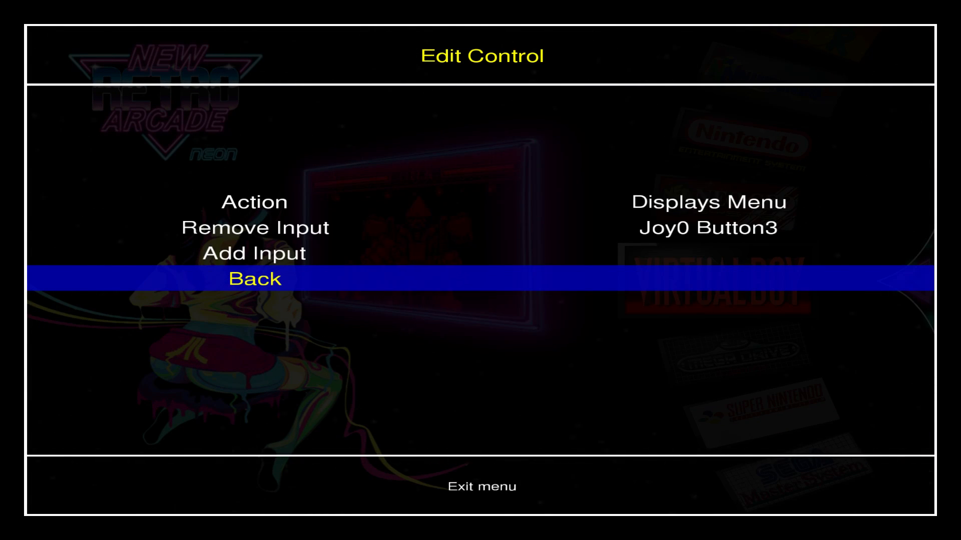
key("Return")
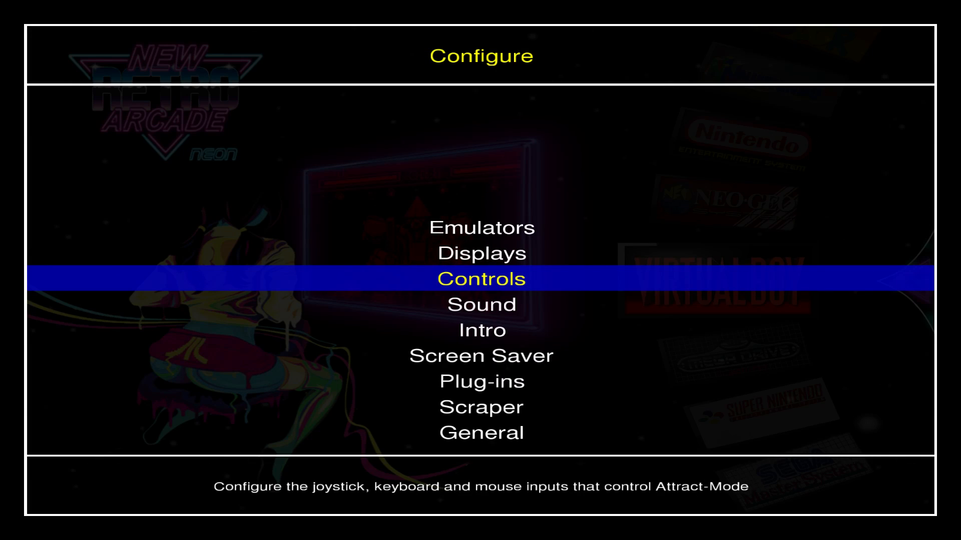
key("Escape")
Open the Super Nintendo display from the systems menu and return to the systems menu to test the Displays Menu control
key("Up")
key("Up")
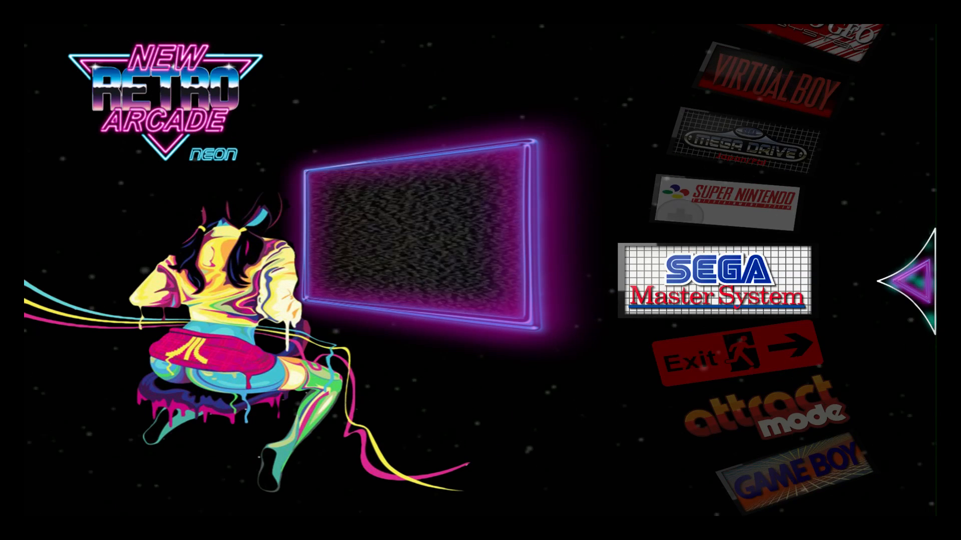
key("Up")
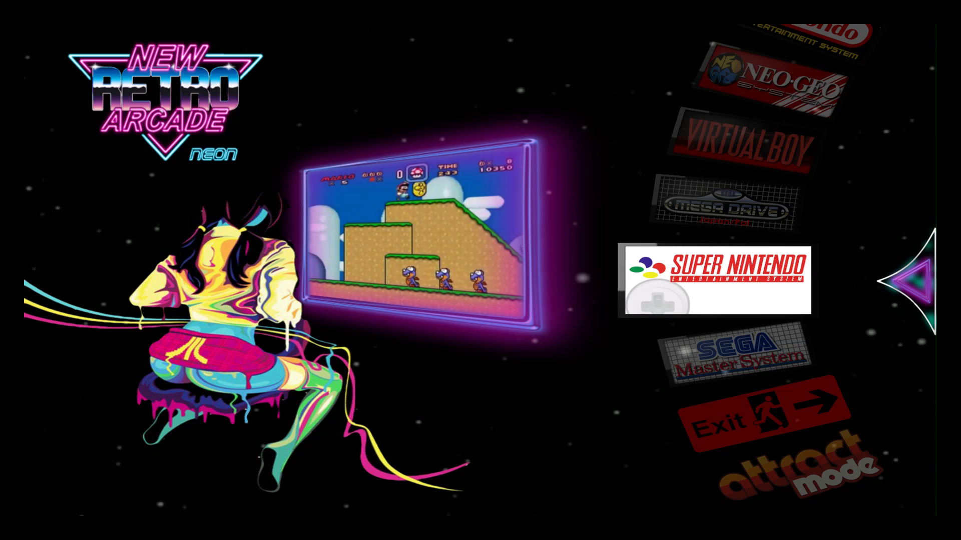
key("Return")
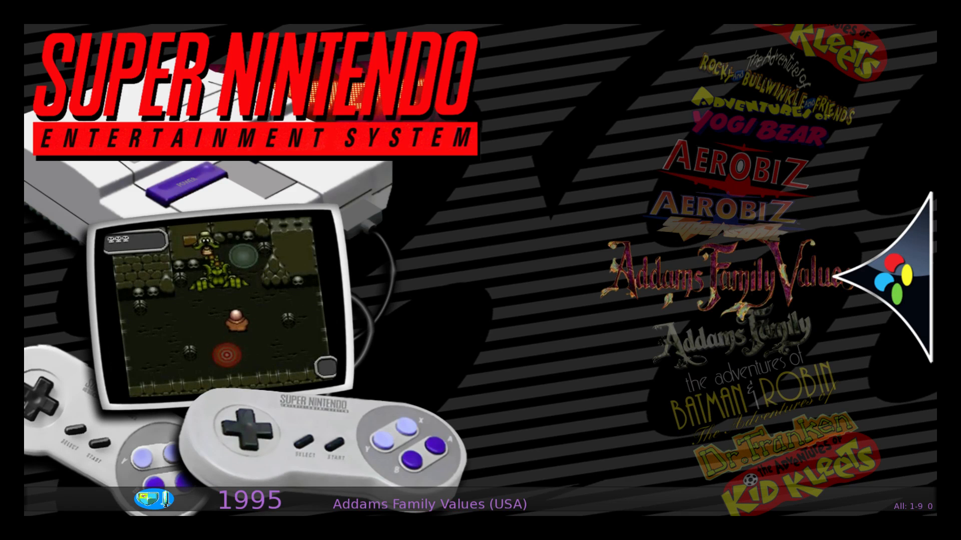
key("Escape")
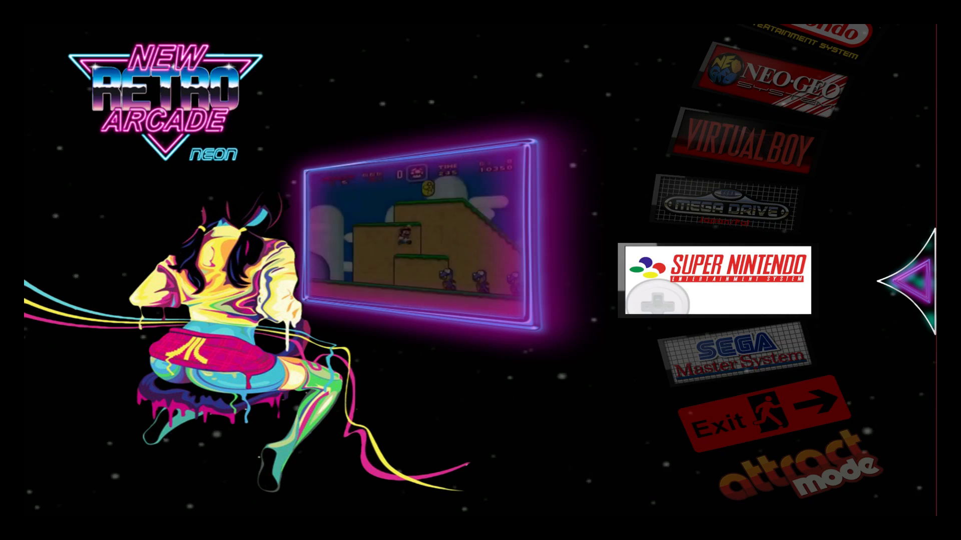
key("Up")
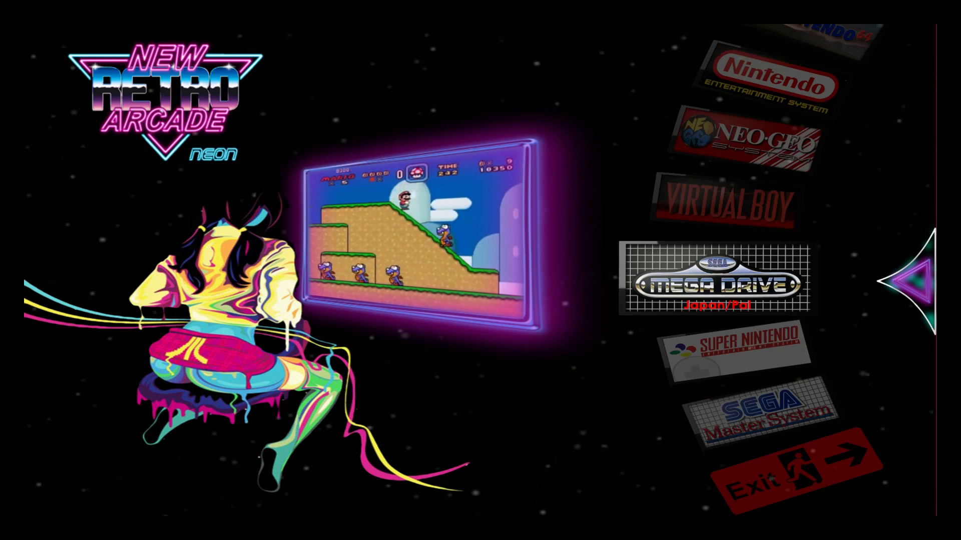
key("Down")
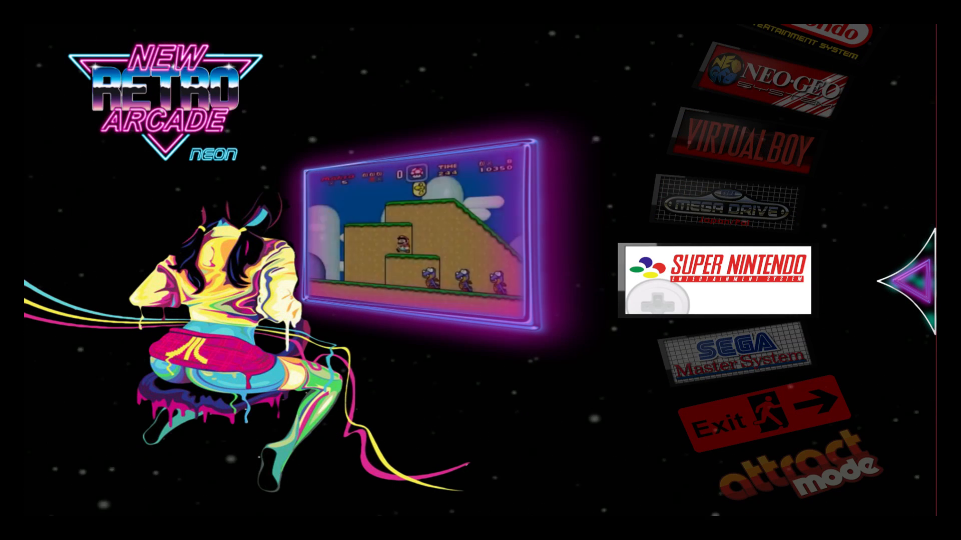
Browse the systems wheel from Super Nintendo back to Nintendo 64 to preview the current neon theme
key("Up")
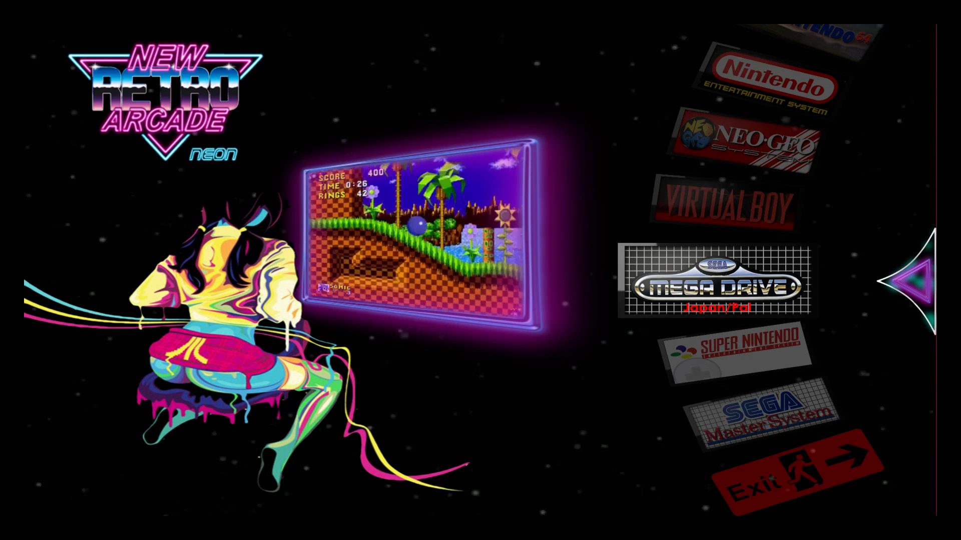
key("Up")
key("Up")
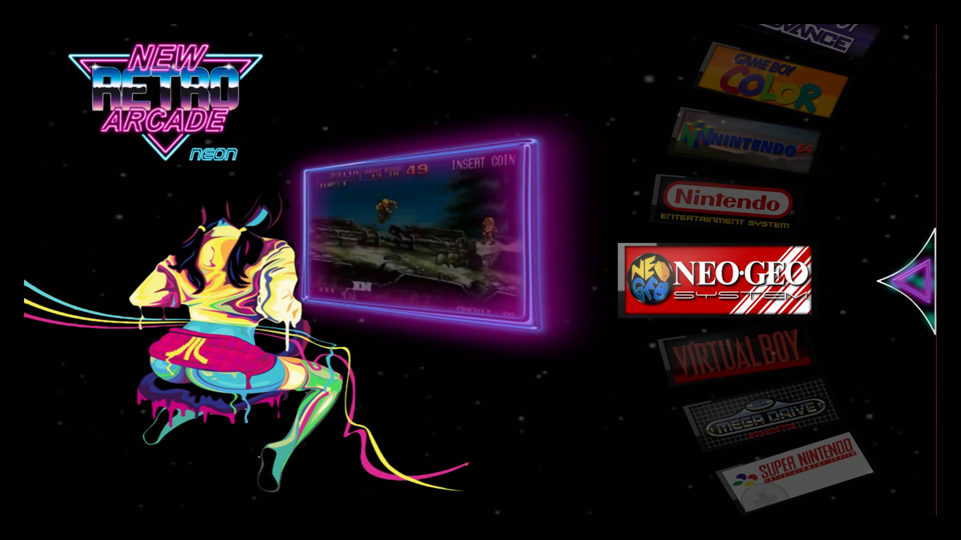
key("Up")
key("Up")
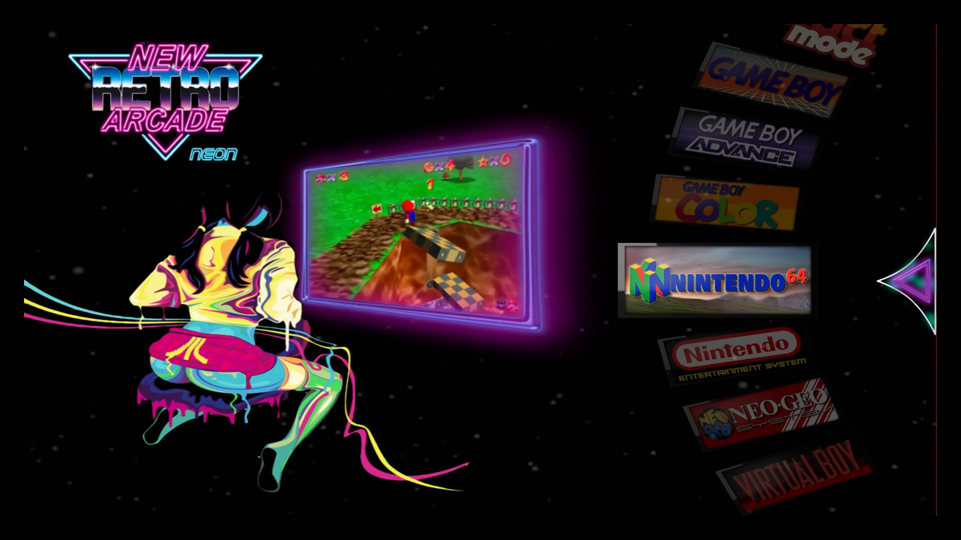
Open the Displays settings in the Attract-Mode configuration
key("Tab")
key("Up")
key("Up")
key("Up")
key("Up")
key("Up")
key("Up")
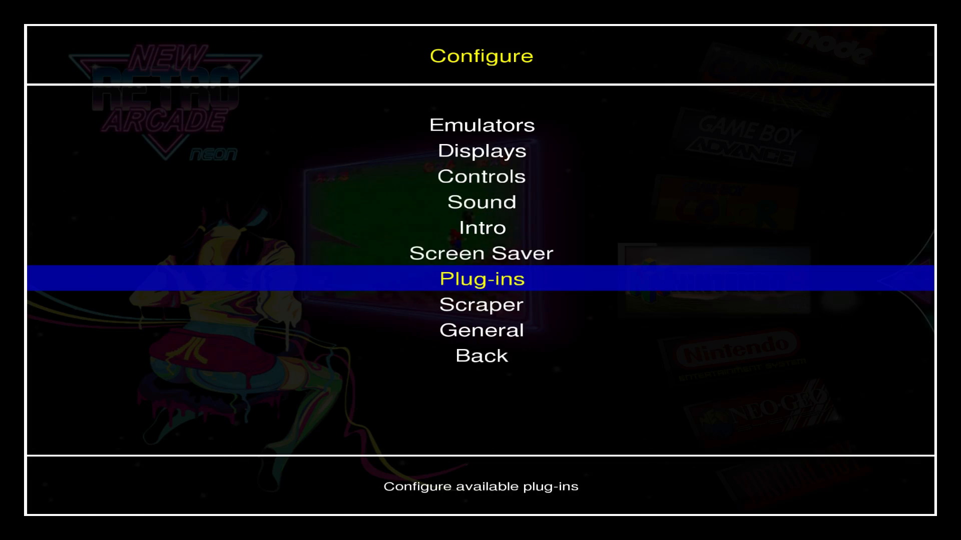
key("Return")
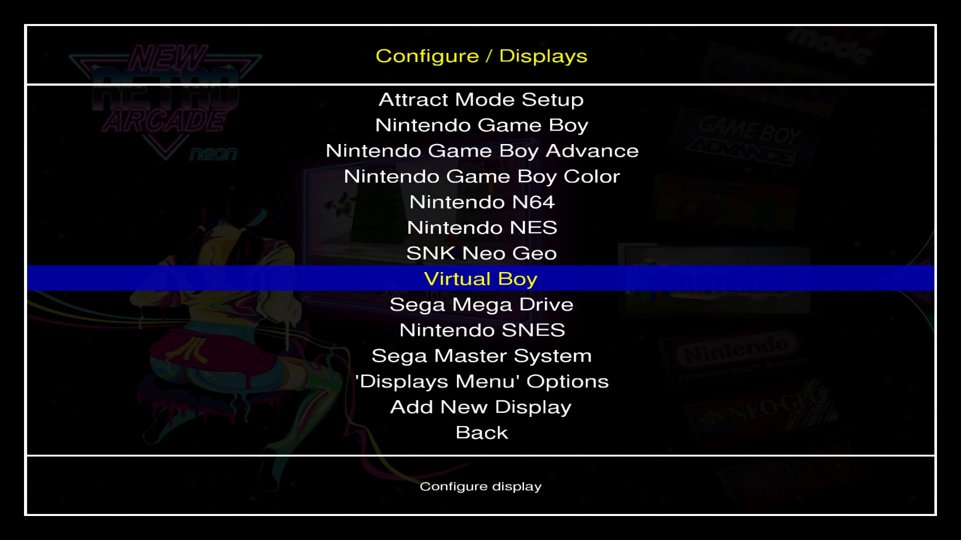
Open the 'Displays Menu' Options from the list of displays
key("Down")
key("Down")
key("Down")
key("Down")
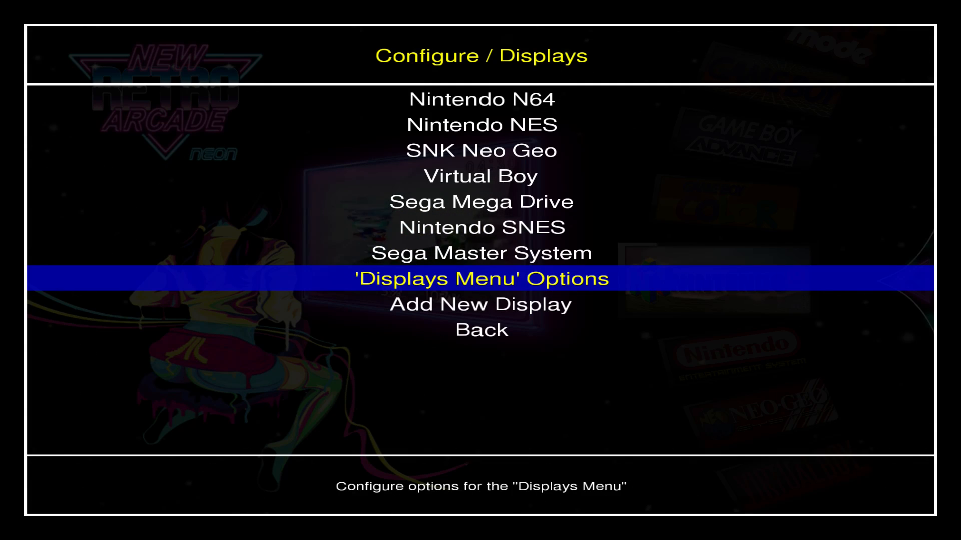
key("Return")
Set the Displays Menu's Menu Style / Layout to robospin and exit the configuration to apply the theme
key("Down")
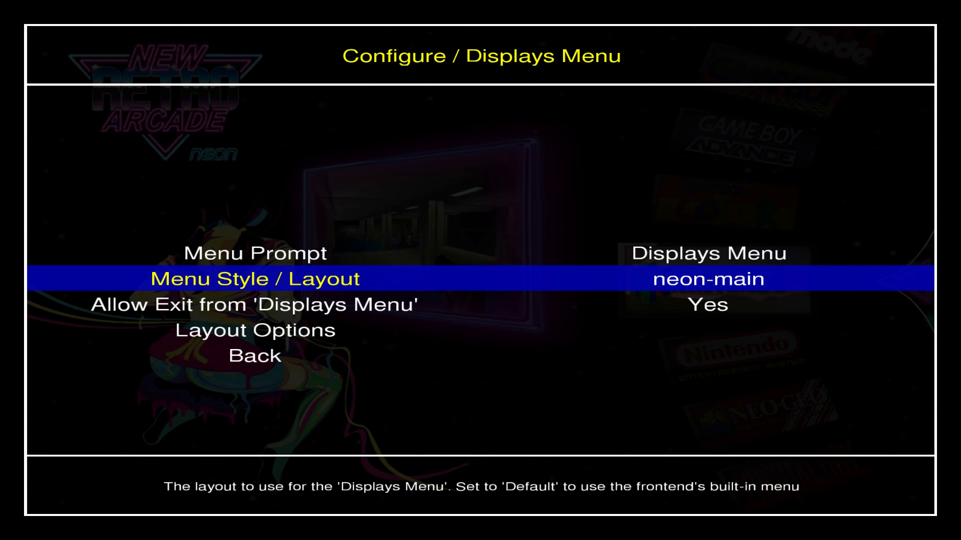
key("Return")
key("Up")
key("Up")
key("Up")
key("Up")
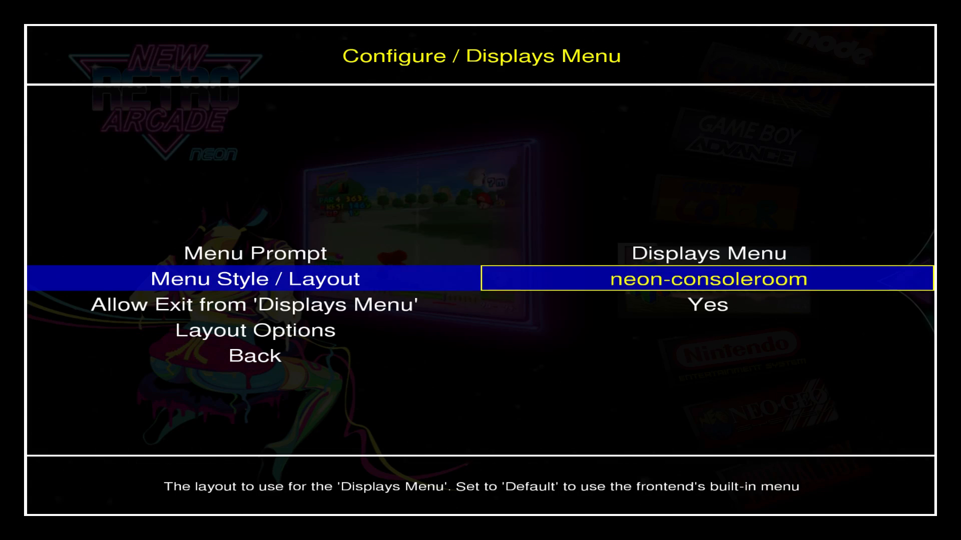
key("Up")
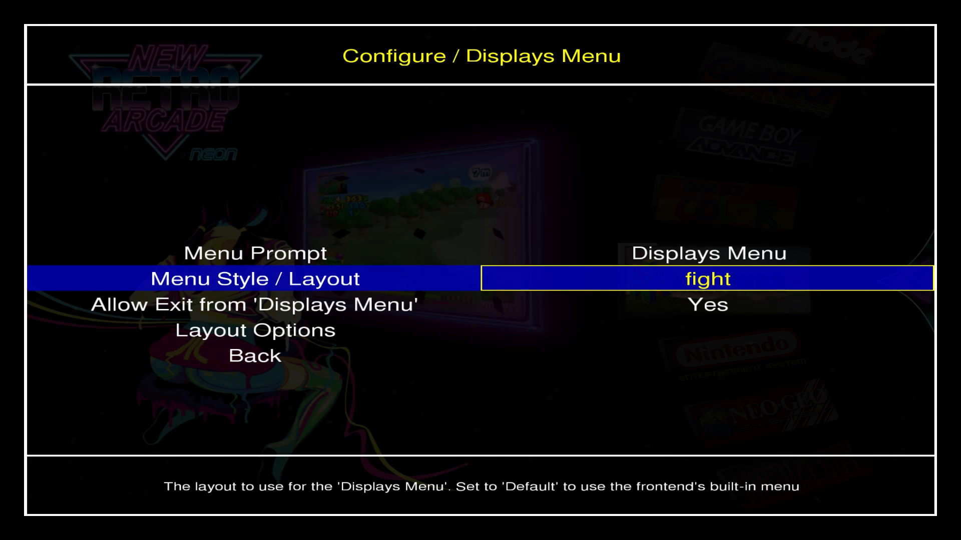
key("Up")
key("Up")
key("Up")
key("Up")
key("Up")
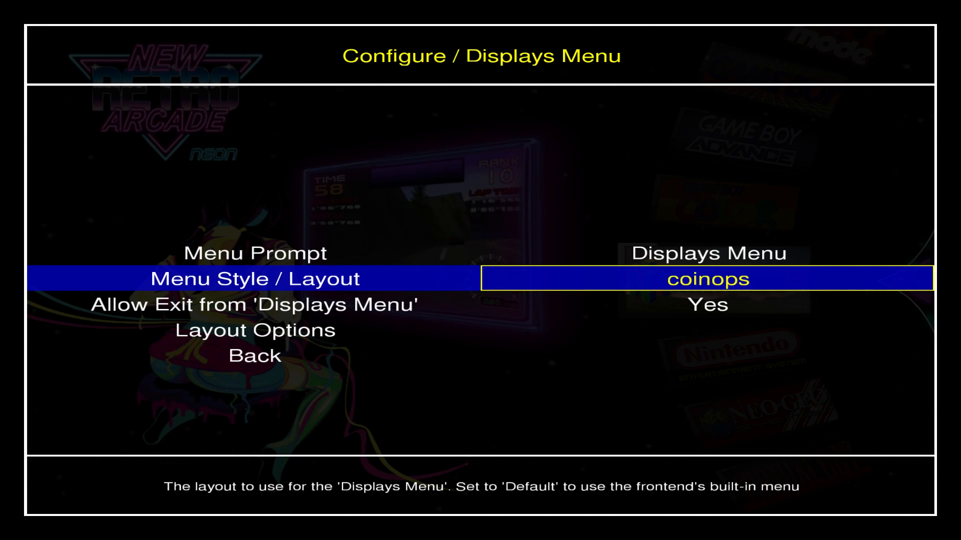
key("Up")
key("Up")
key("Up")
key("Up")
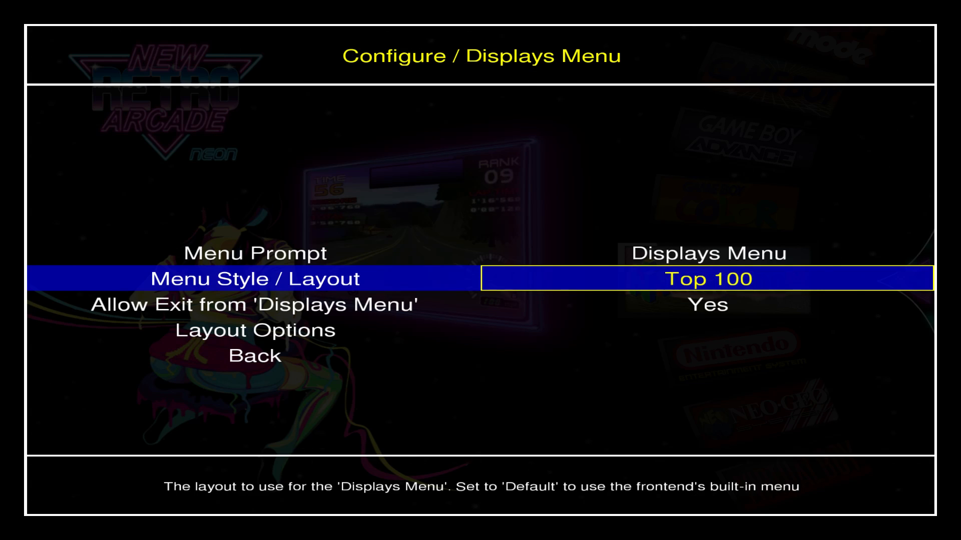
key("Up")
key("Up")
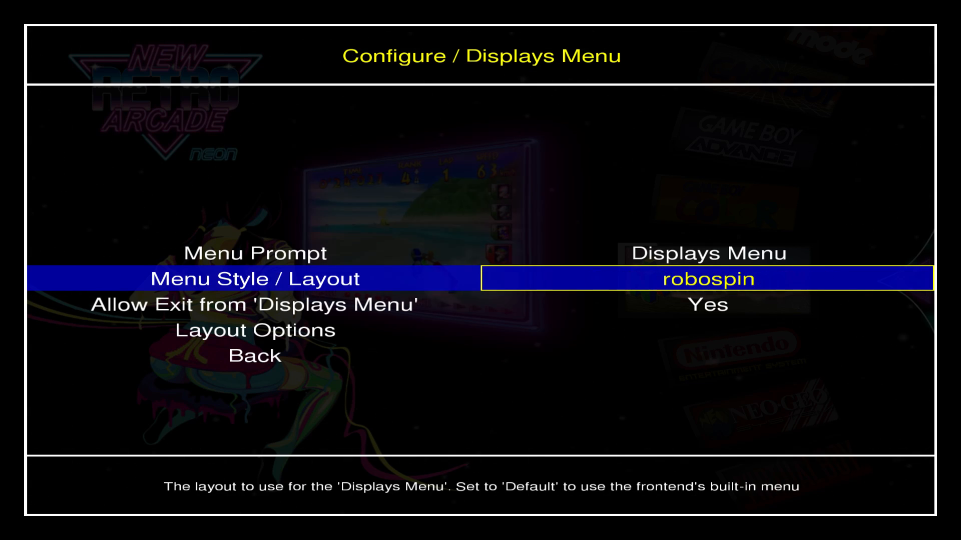
key("Return")
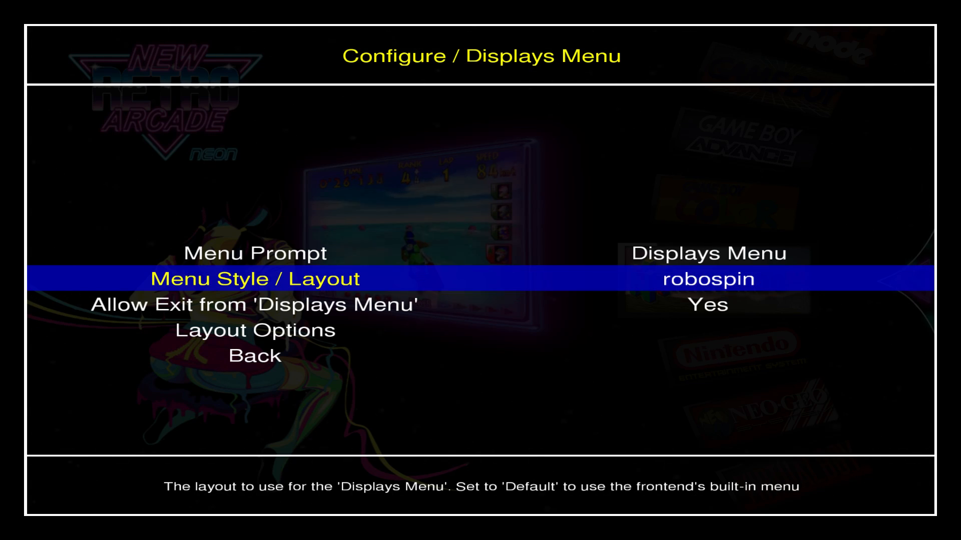
key("Escape")
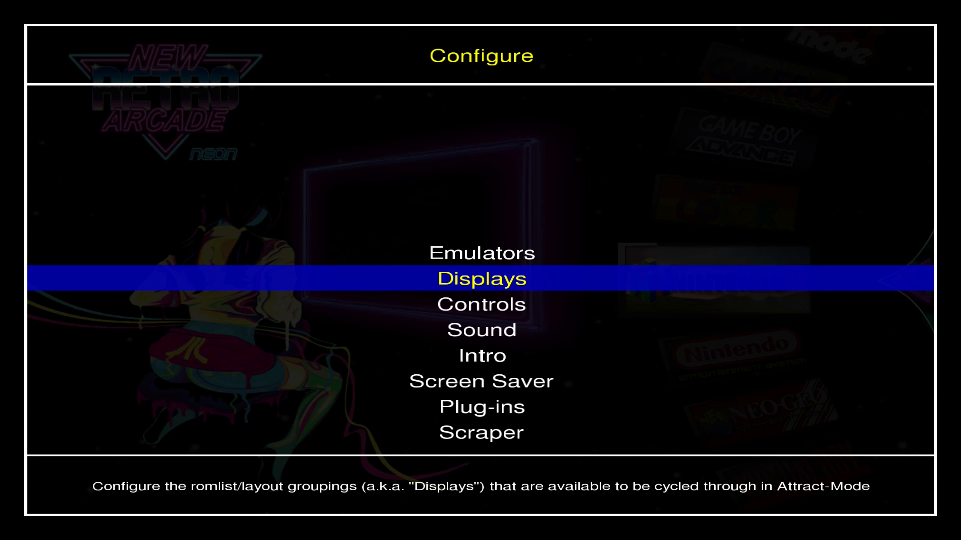
key("Escape")
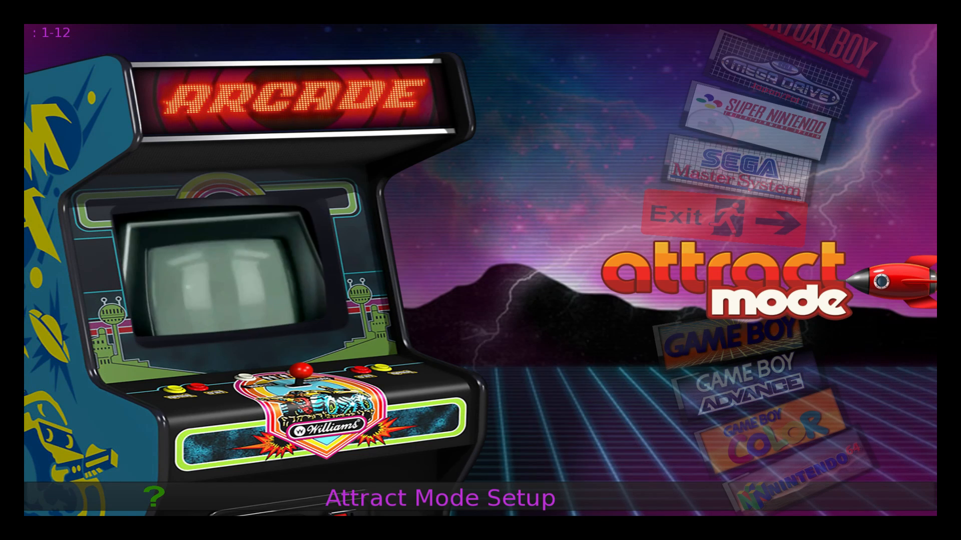
Reopen the Attract-Mode configuration and enter its Displays settings
key("Tab")
key("Up")
key("Up")
key("Up")
key("Up")
key("Up")
key("Up")
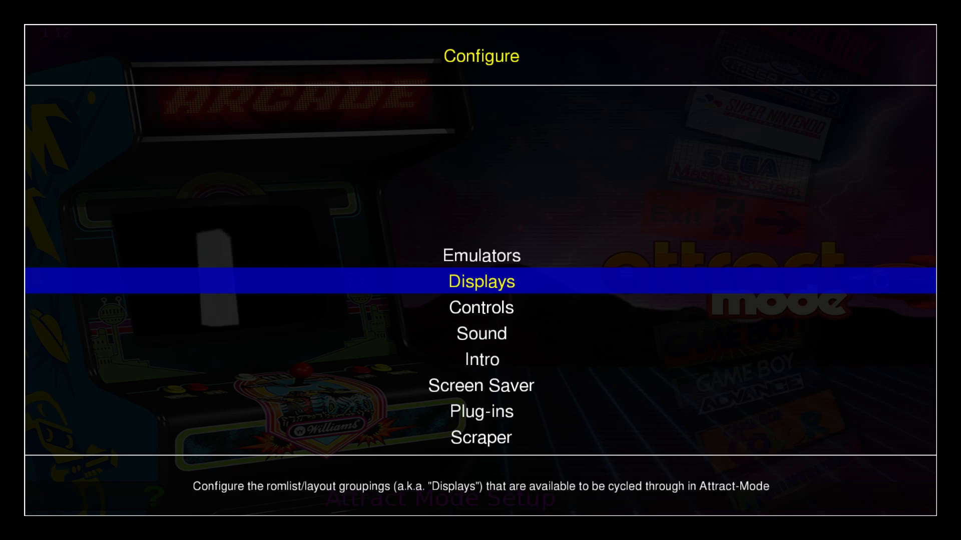
key("Return")
Open the Layout Options for the Displays Menu's robospin layout
key("Down")
key("Down")
key("Down")
key("Down")
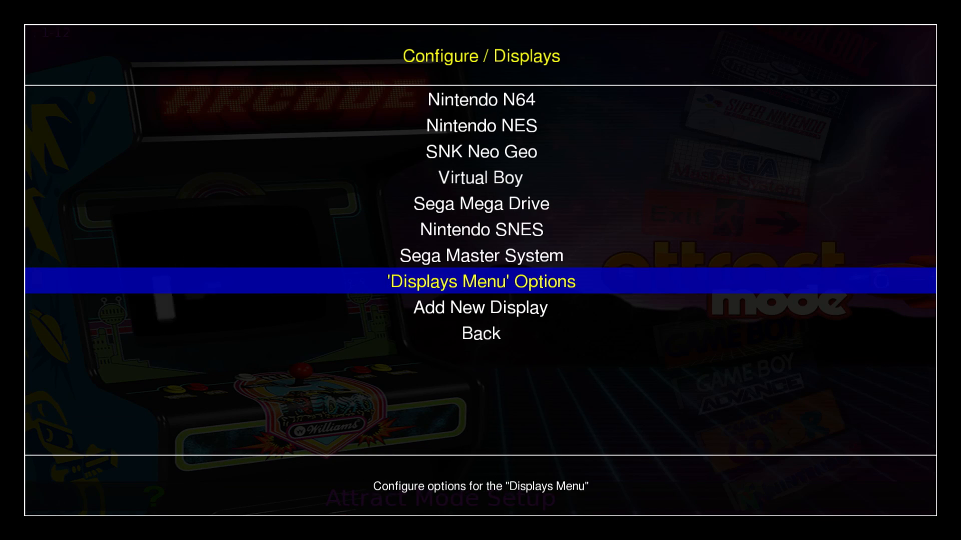
key("Return")
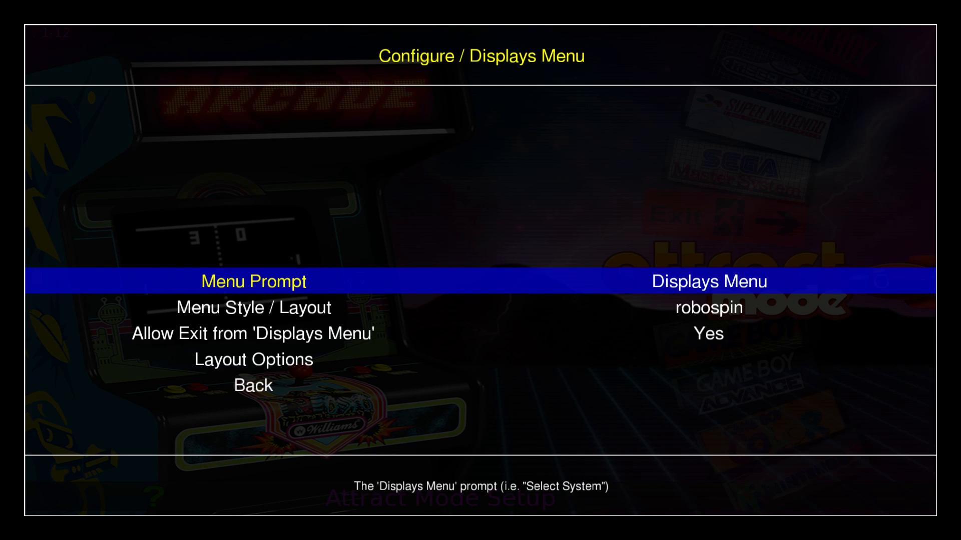
key("Down")
key("Down")
key("Down")
key("Return")
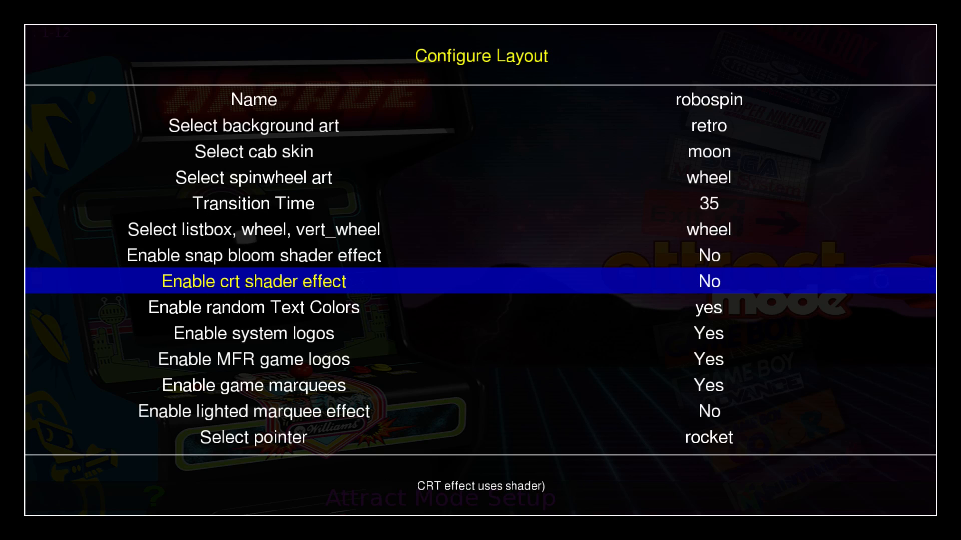
Set the robospin layout's cab skin to robo
key("Up")
key("Up")
key("Up")
key("Up")
key("Up")
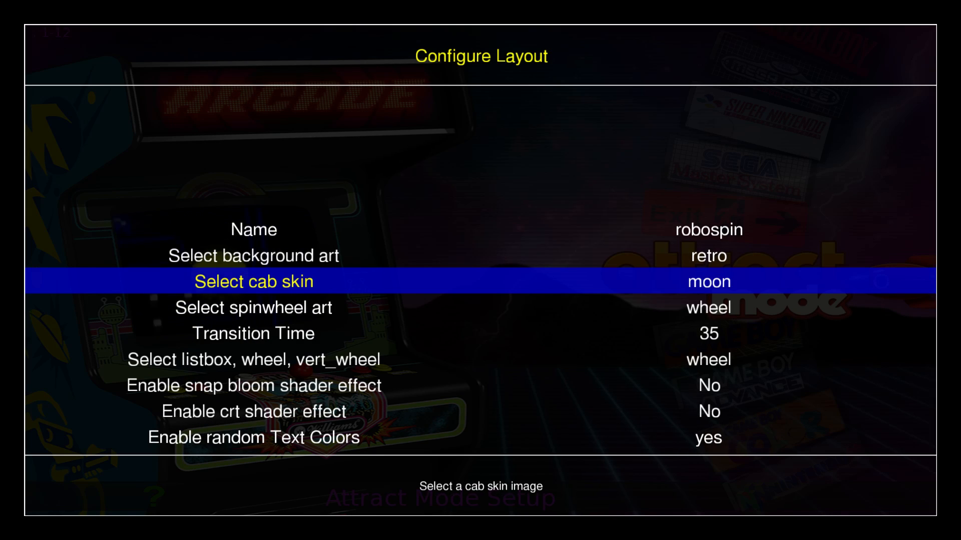
key("Return")
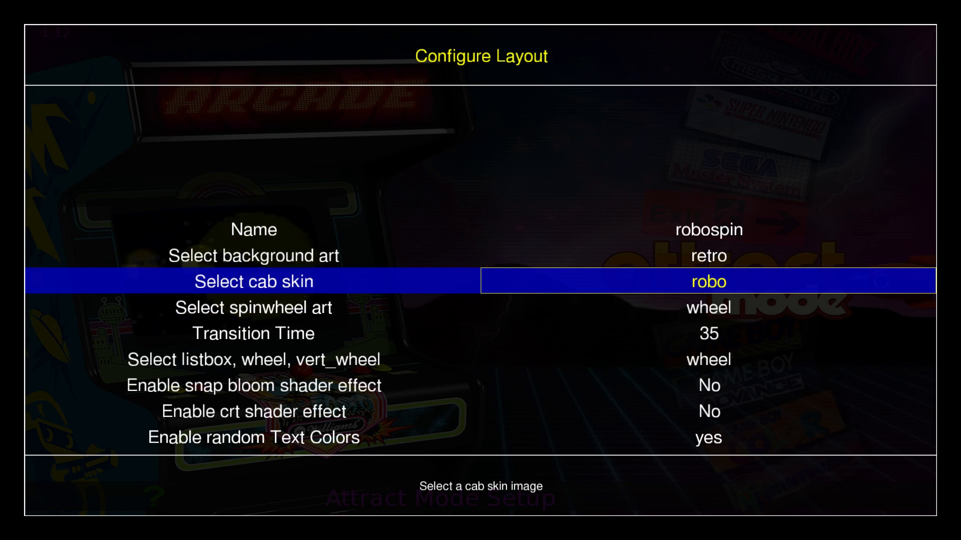
key("Return")
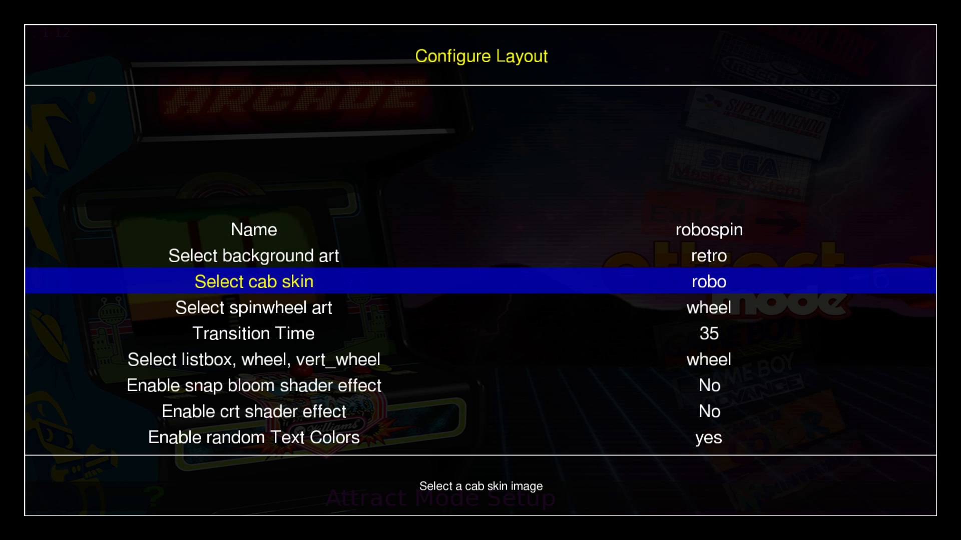
Set the robospin layout's background art to flyer and exit the configuration
key("Up")
key("Return")
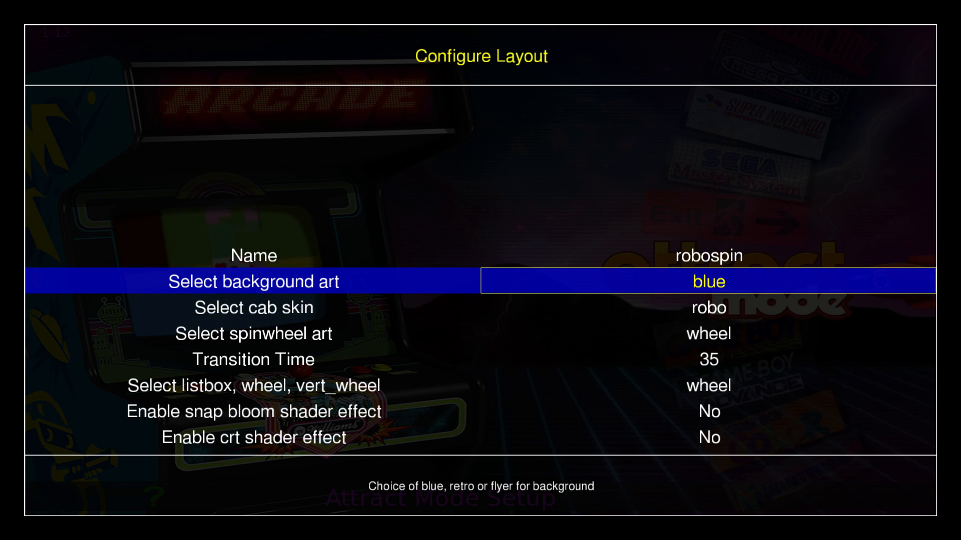
key("Return")
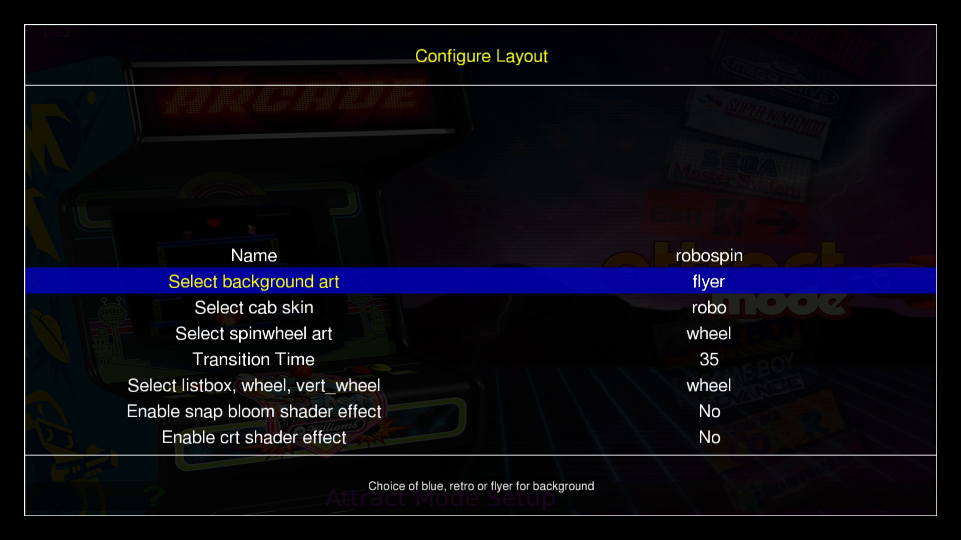
key("Escape")
key("Escape")
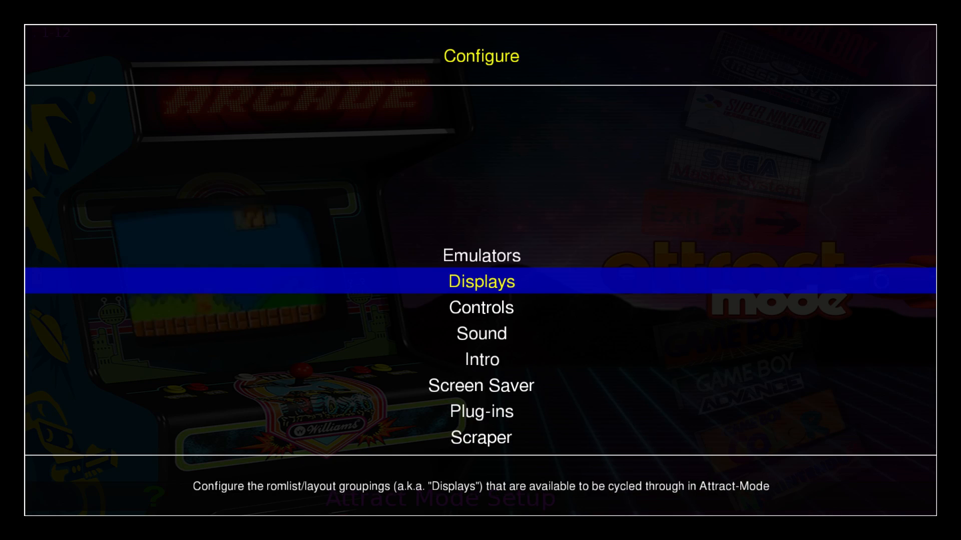
key("Escape")
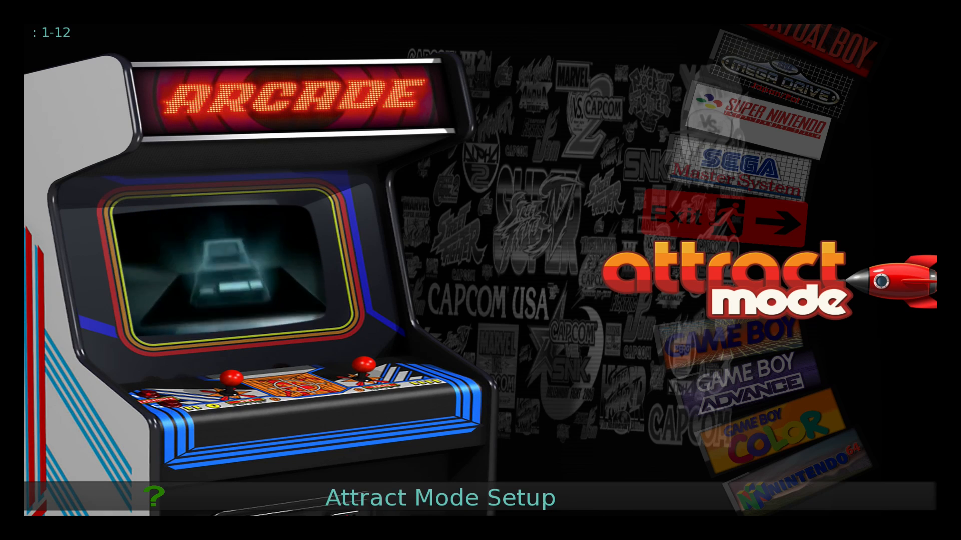
Browse the restyled systems wheel from Attract Mode Setup to Nintendo 64
key("Down")
key("Down")
key("Down")
key("Down")
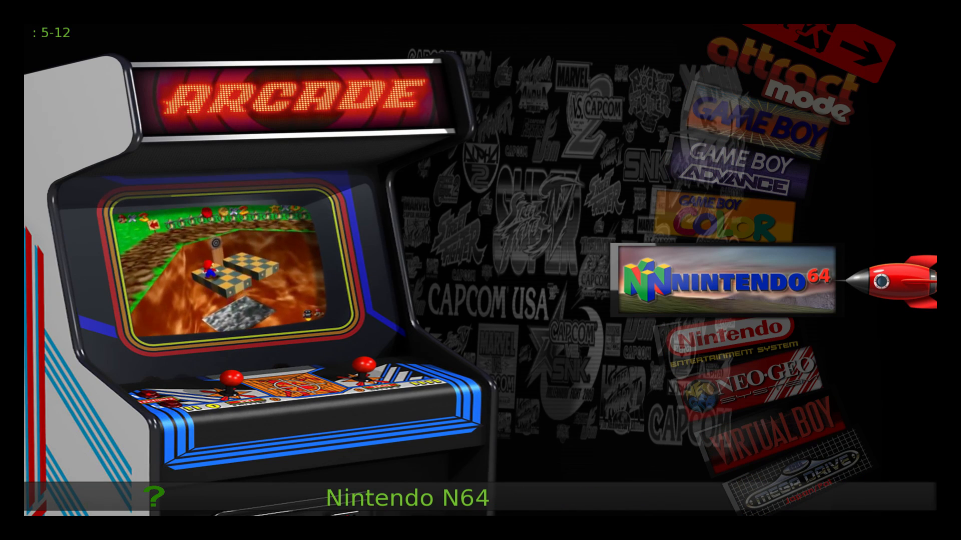
Return to the Displays settings in the Attract-Mode configuration
key("Tab")
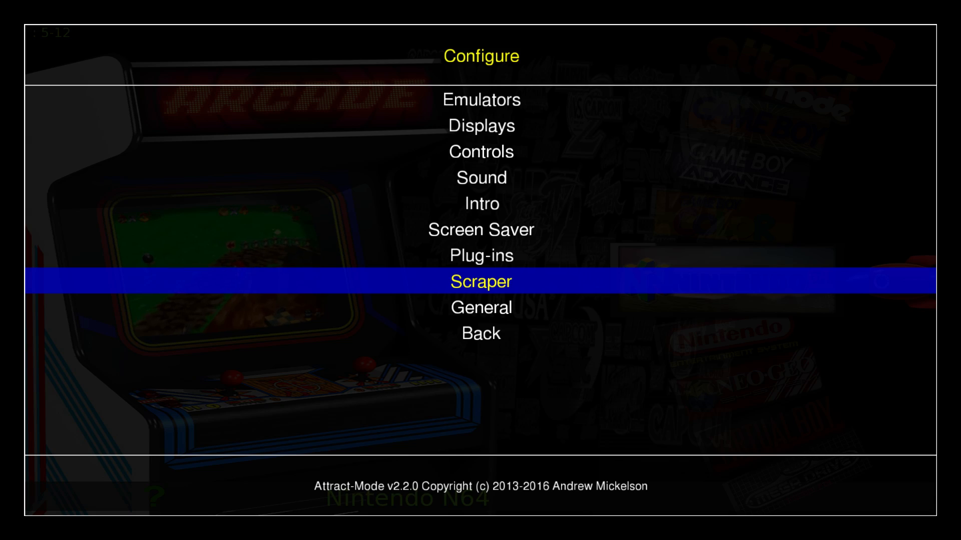
key("Up")
key("Up")
key("Up")
key("Up")
key("Up")
key("Up")
key("Return")
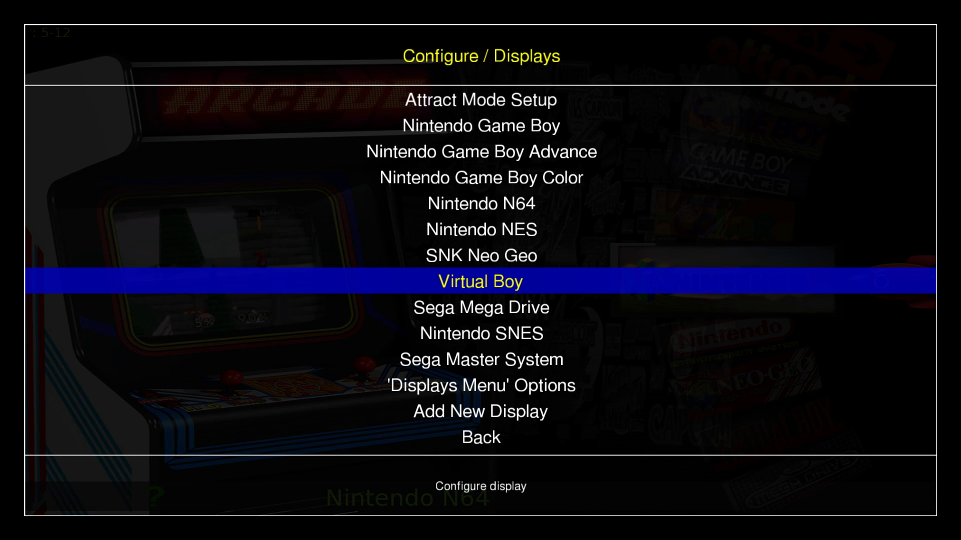
Open the Nintendo N64 display for editing from the list of displays
key("Down")
key("Down")
key("Up")
key("Up")
key("Up")
key("Up")
key("Up")
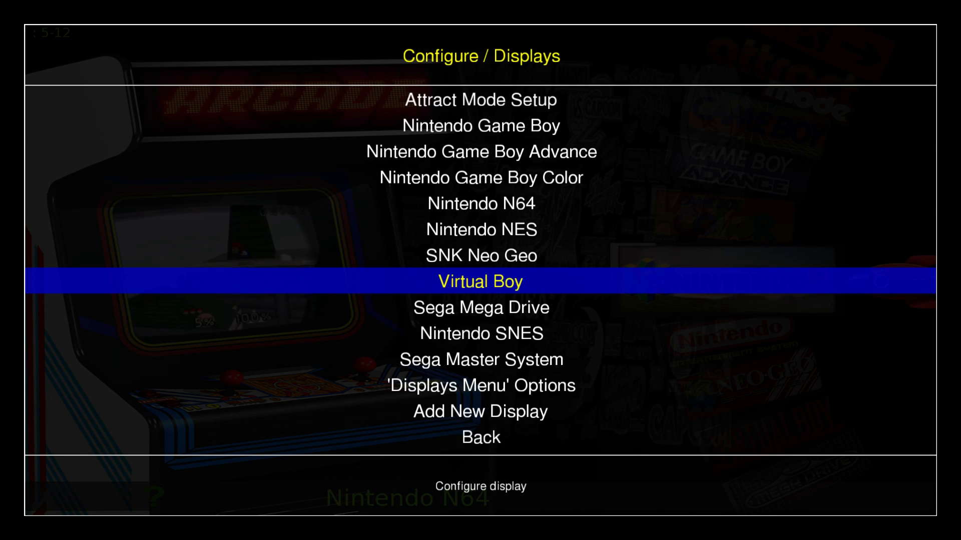
key("Up")
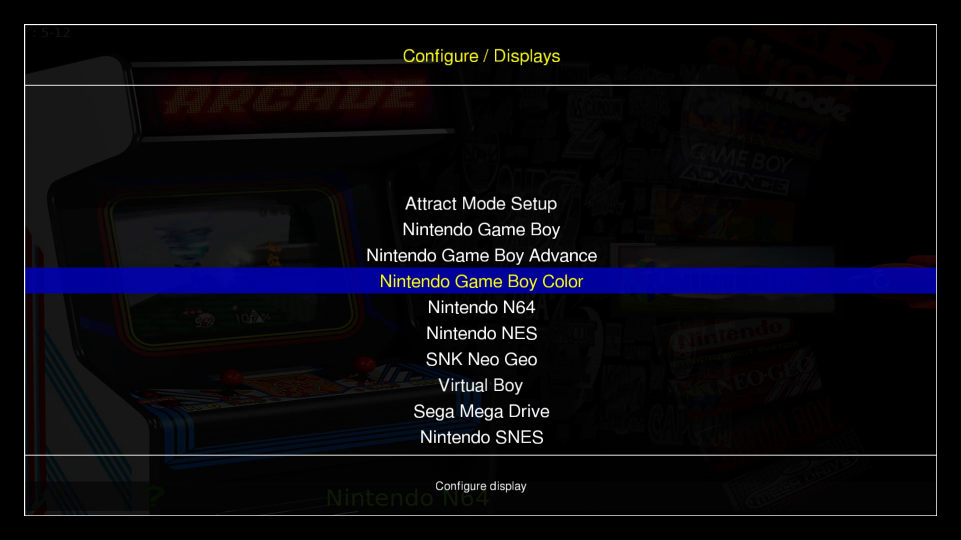
key("Down")
key("Down")
key("Up")
key("Return")
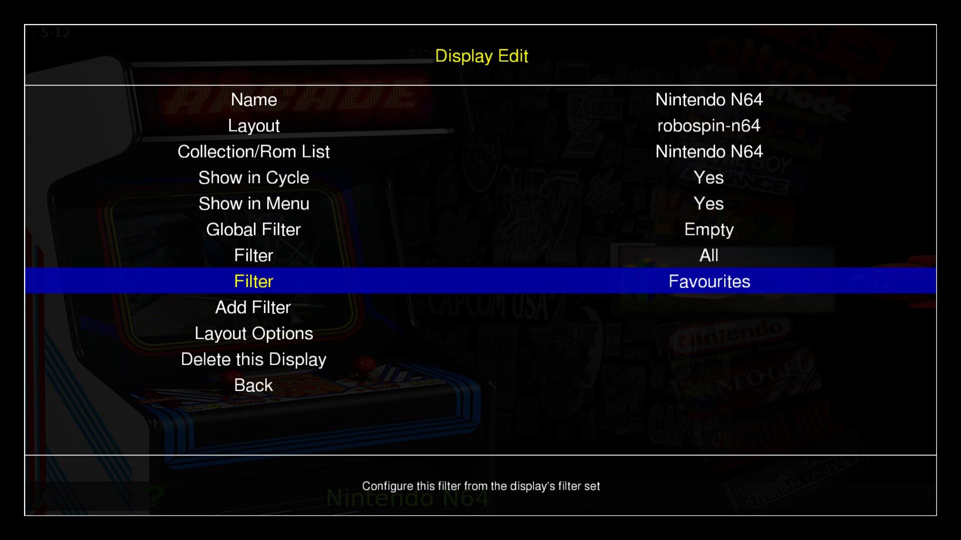
Set the Nintendo N64 display's layout to neon-consoleroom and leave the configuration
key("Up")
key("Up")
key("Up")
key("Up")
key("Up")
key("Up")
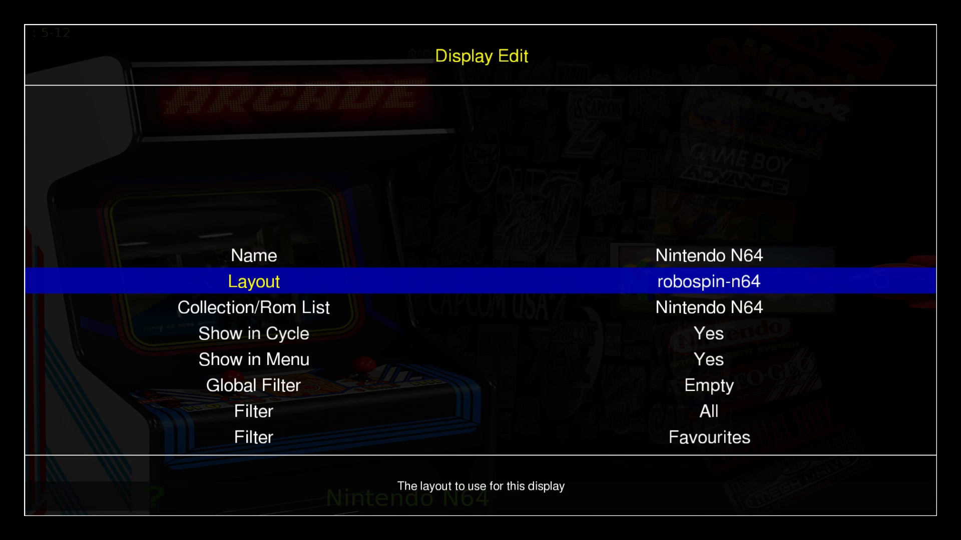
key("Return")
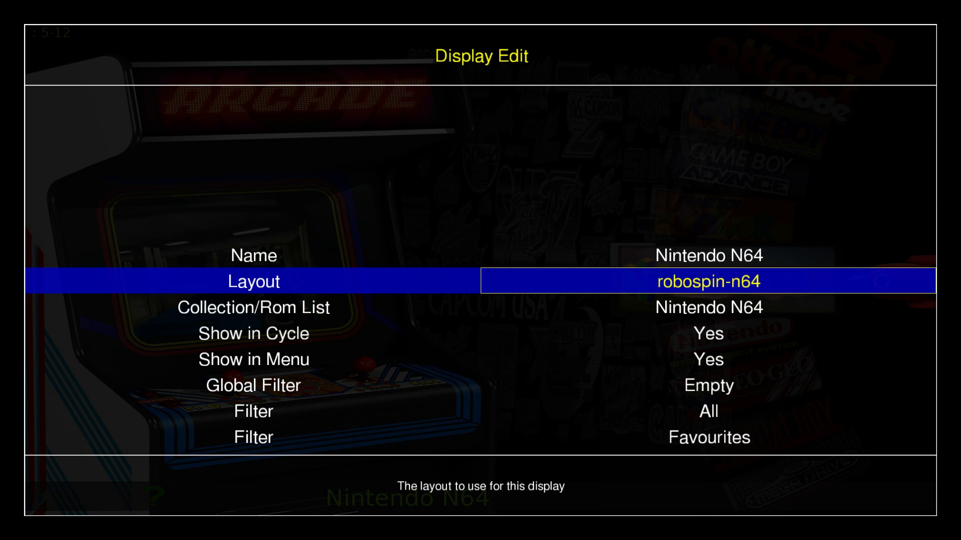
key("Down")
key("Down")
key("Down")
key("Down")
key("Down")
key("Down")
key("Down")
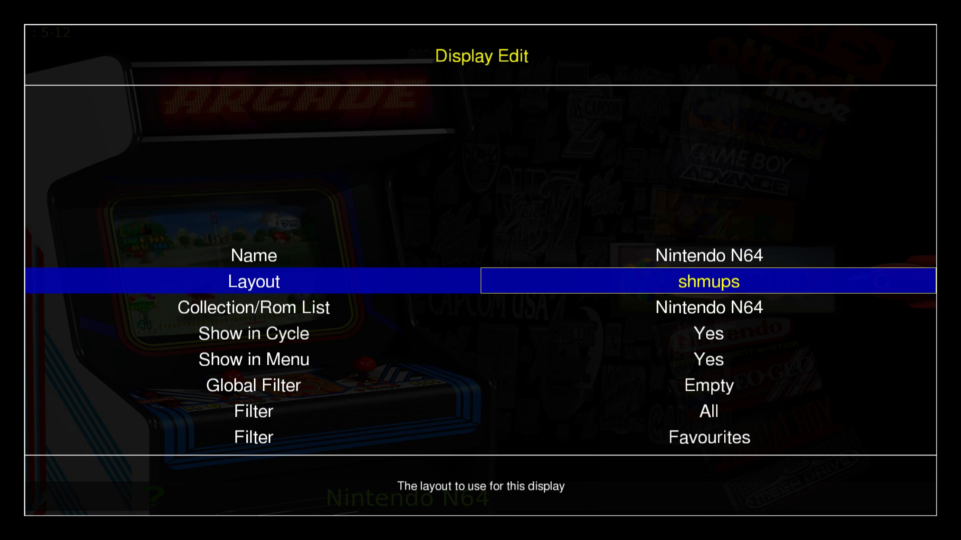
key("Down")
key("Down")
key("Down")
key("Down")
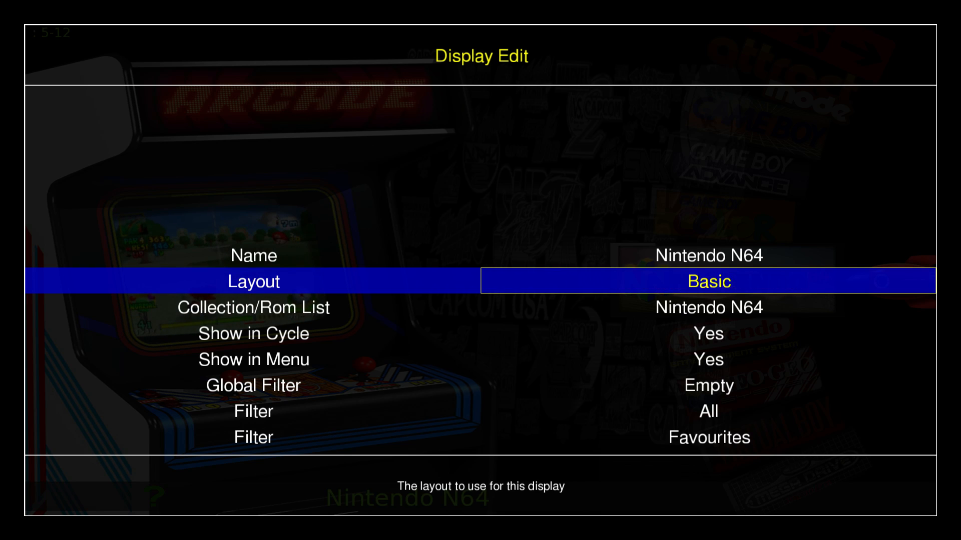
key("Down")
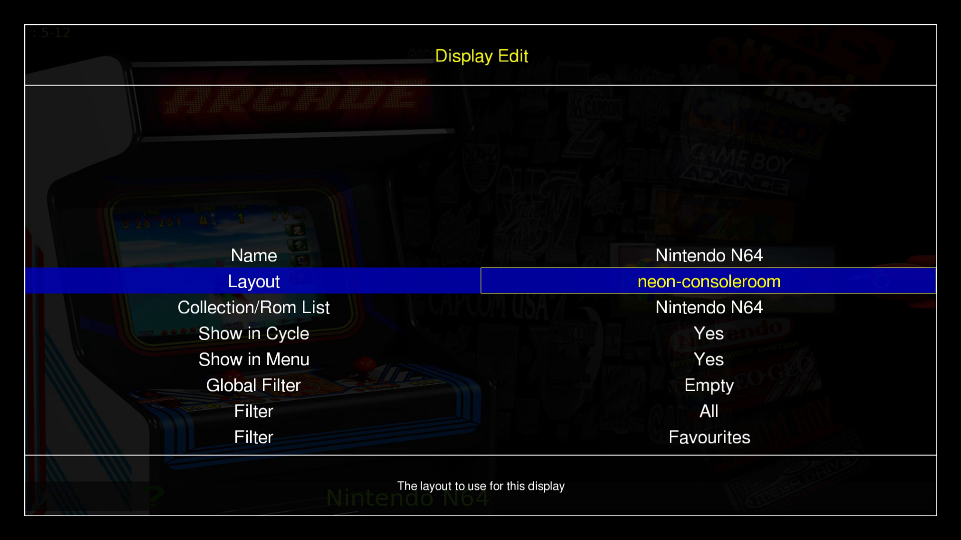
key("Return")
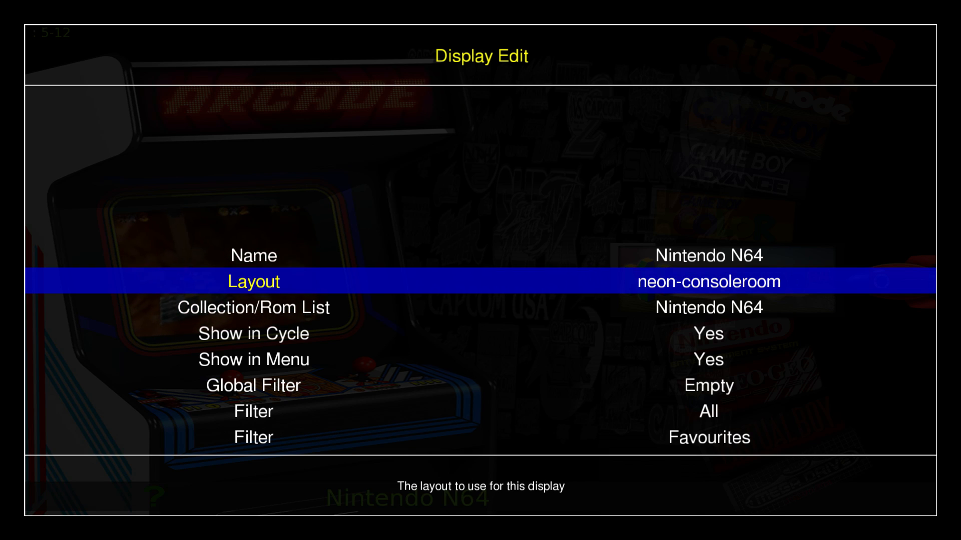
key("Escape")
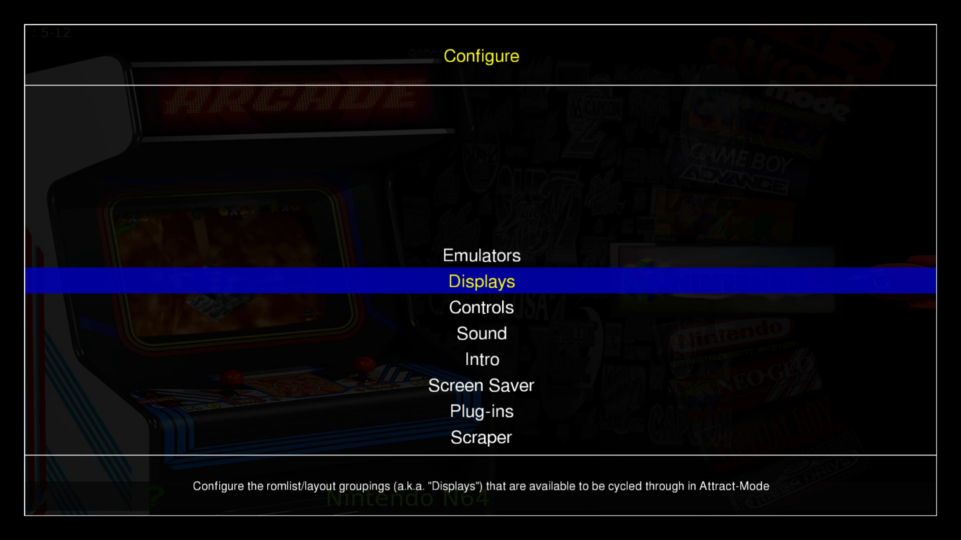
key("Escape")
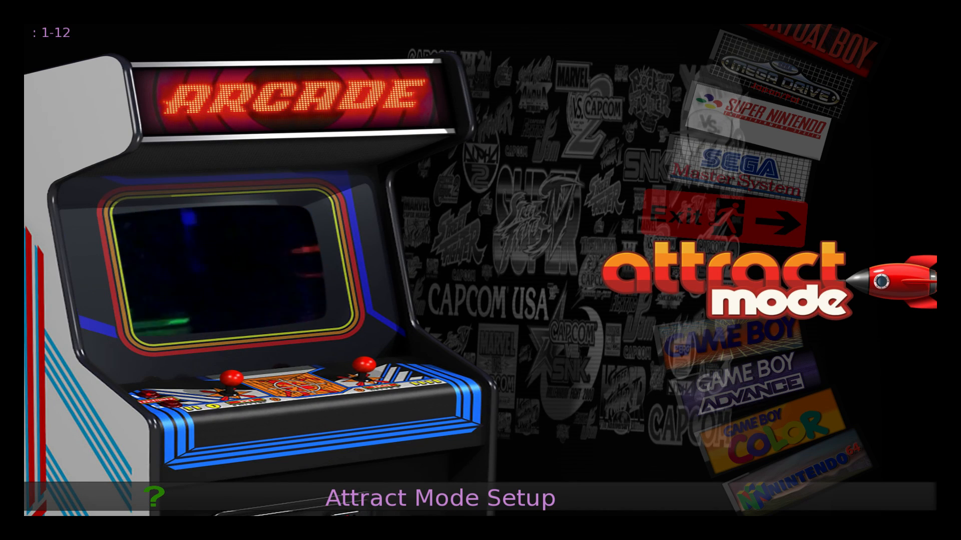
Go to Nintendo N64 on the systems wheel and open its game list
key("Up")
key("Up")
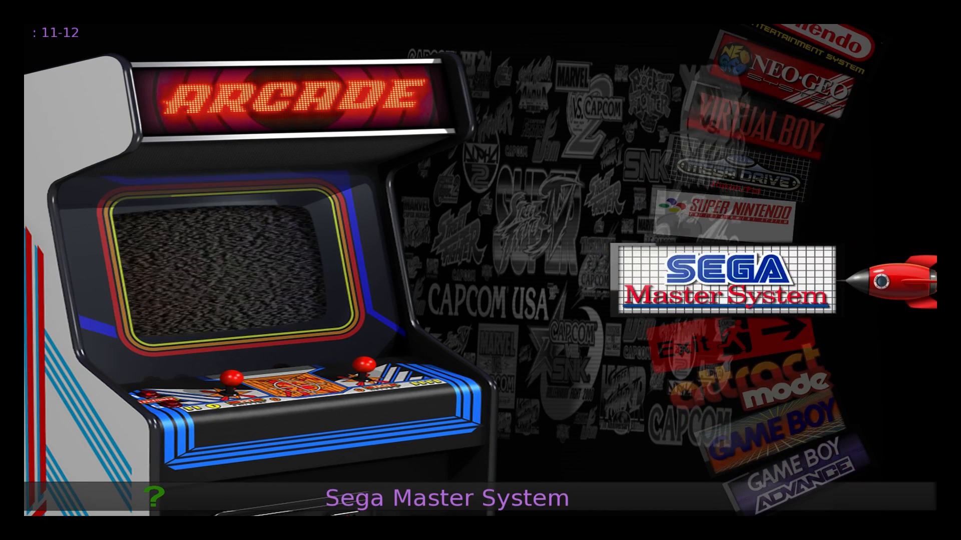
key("Up")
key("Up")
key("Up")
key("Up")
key("Up")
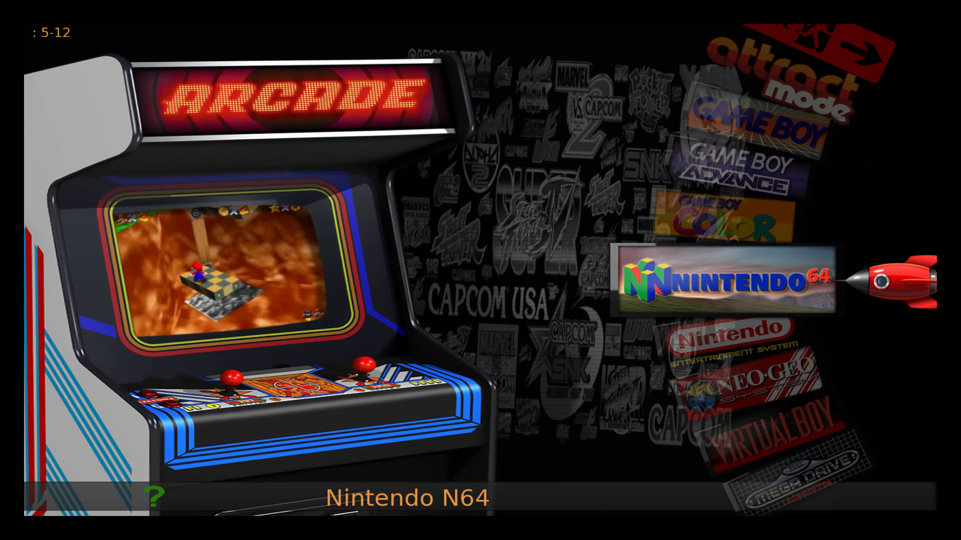
key("Return")
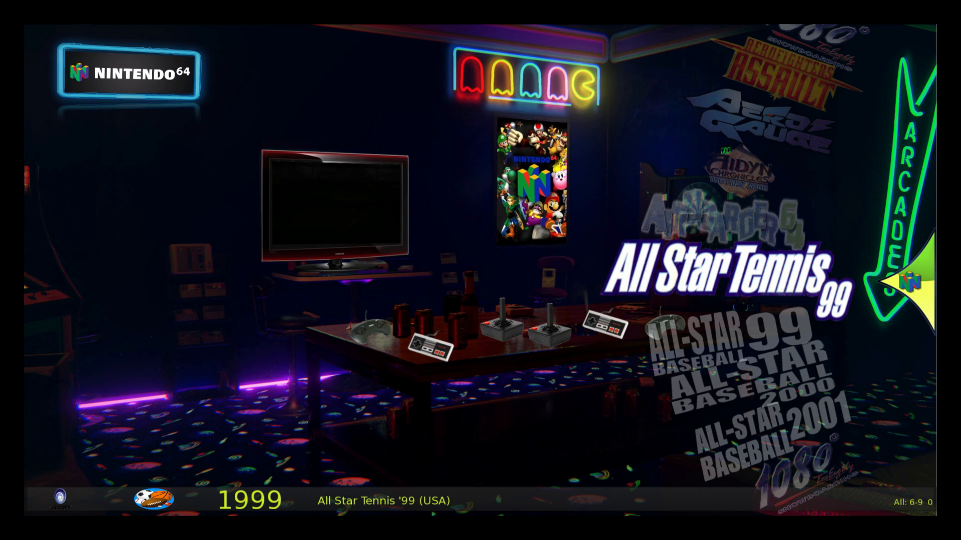
Browse the Nintendo 64 games in the neon-consoleroom layout through to All-Star Baseball 2001
key("Up")
key("Up")
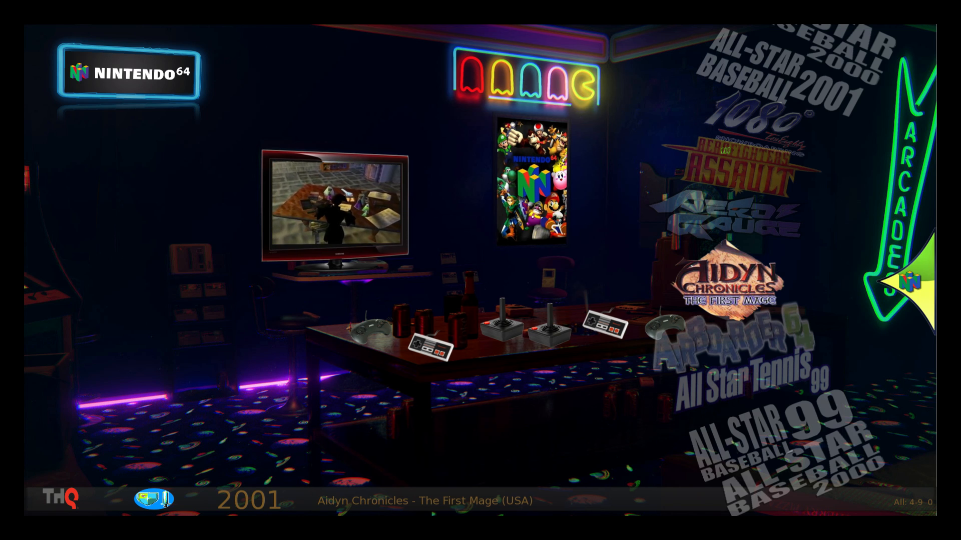
key("Up")
key("Up")
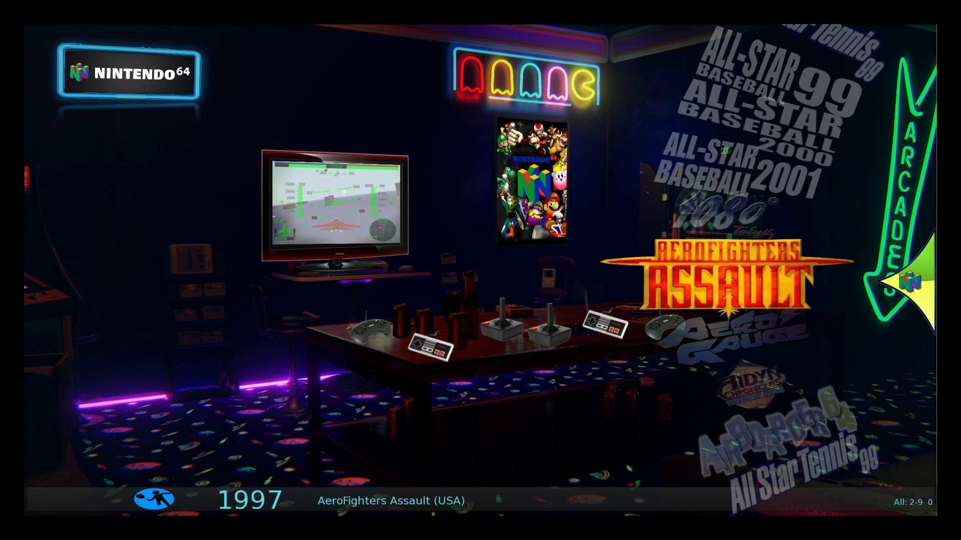
key("Up")
key("Up")
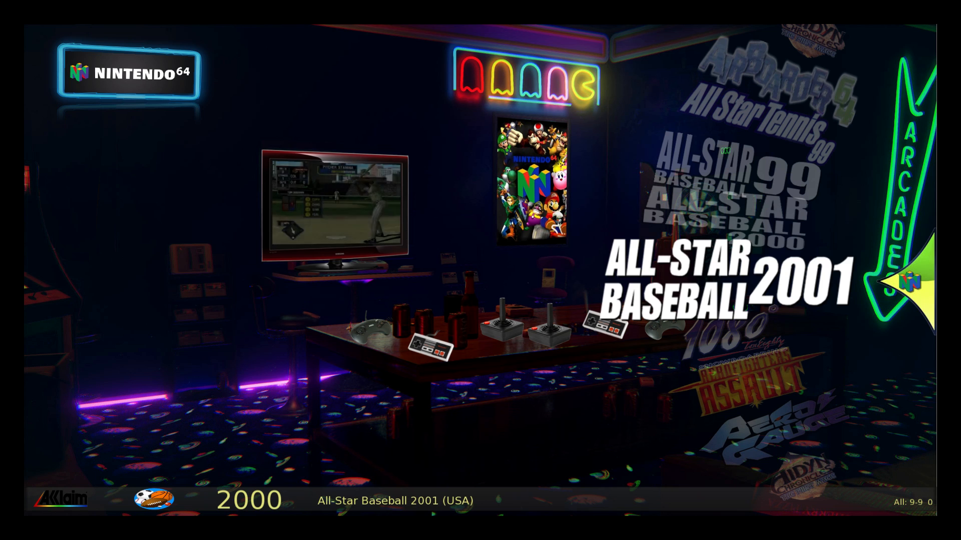
Open the SNK Neo Geo display for editing in the Displays configuration
key("Tab")
key("Up")
key("Up")
key("Up")
key("Up")
key("Up")
key("Up")
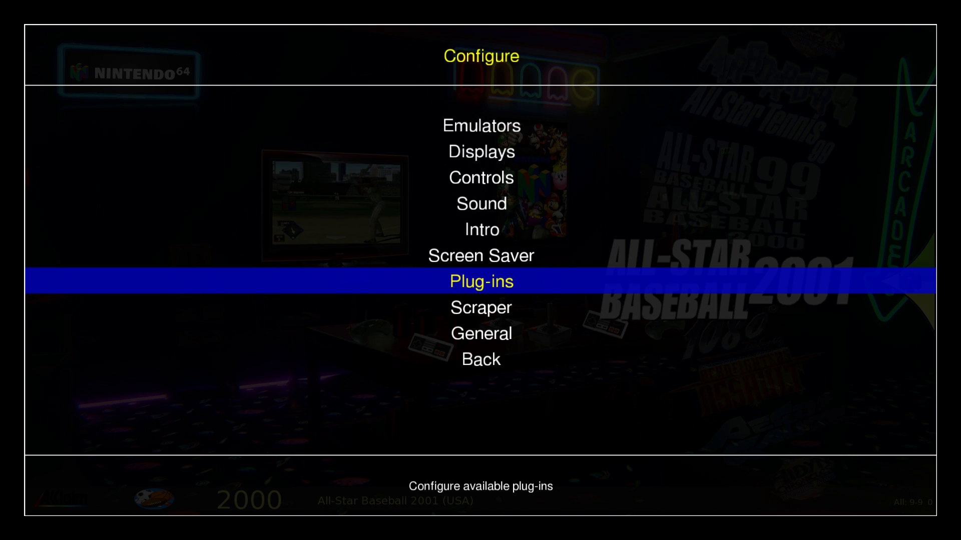
key("Return")
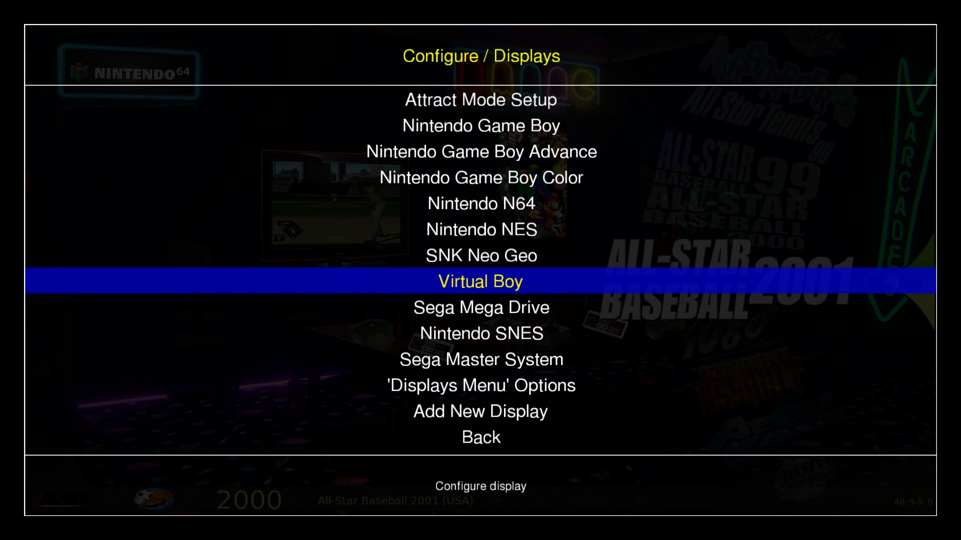
key("Up")
key("Return")
Set the SNK Neo Geo display's layout to nevato and leave the configuration
key("Up")
key("Up")
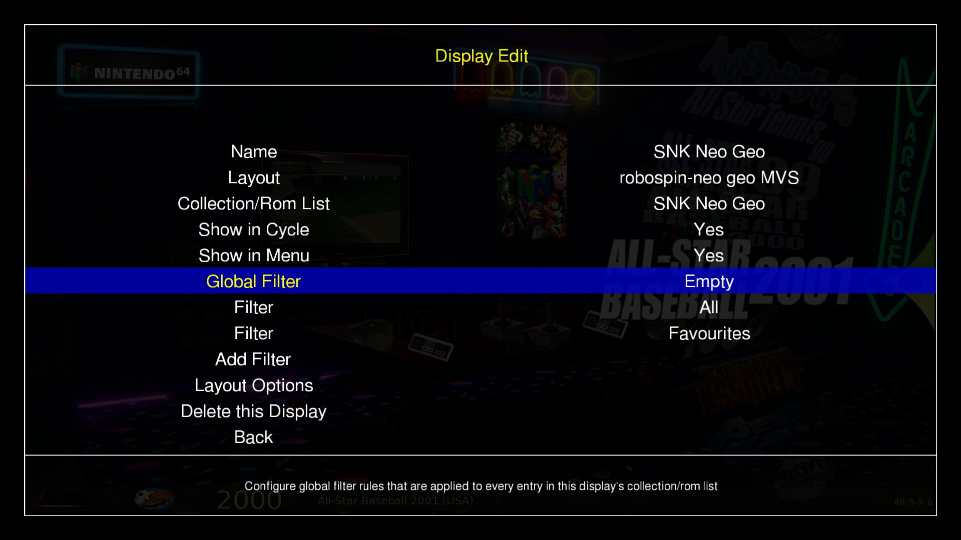
key("Up")
key("Up")
key("Up")
key("Up")
key("Return")
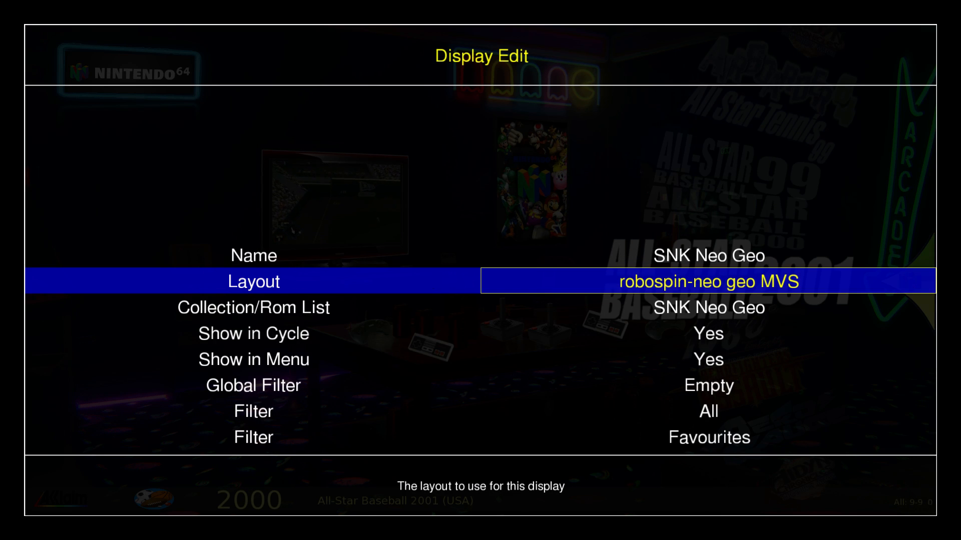
key("Down")
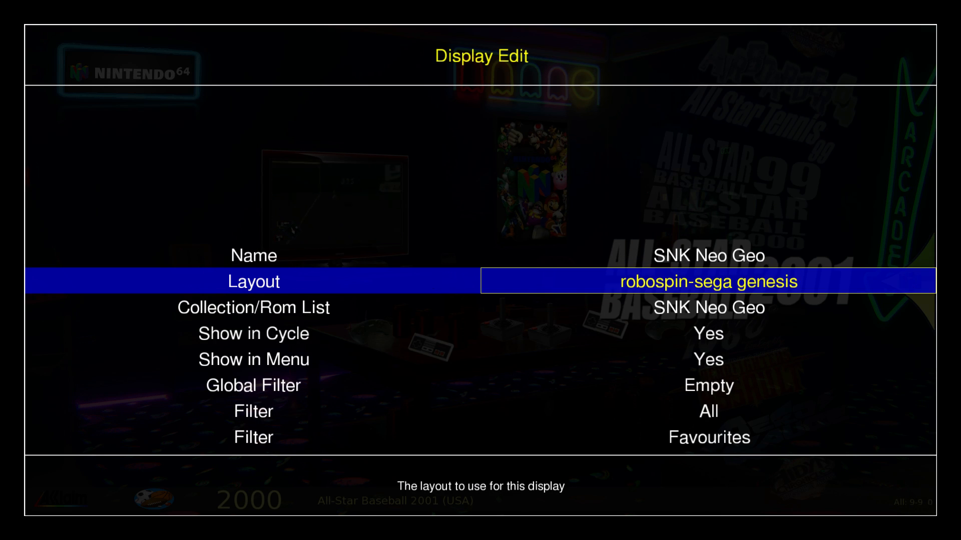
key("Down")
key("Down")
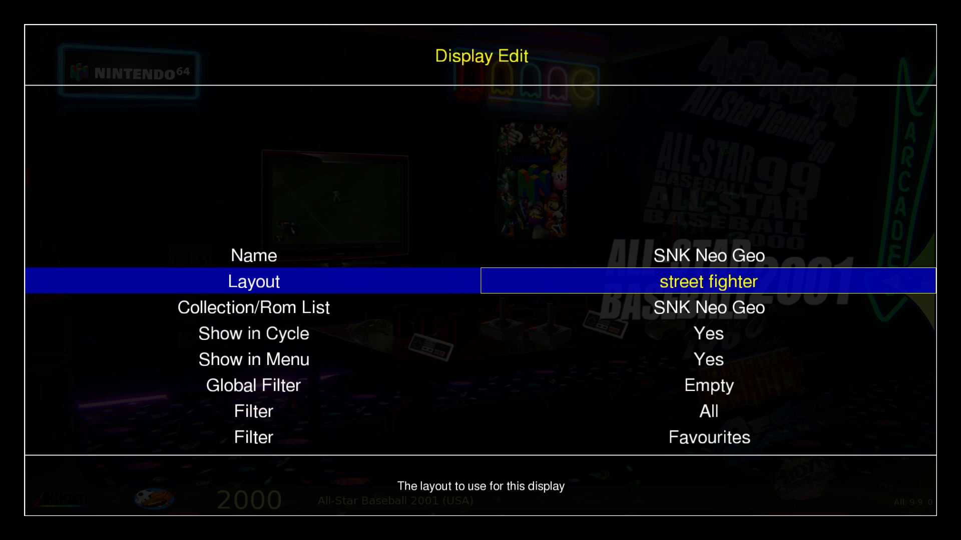
key("Down")
key("Down")
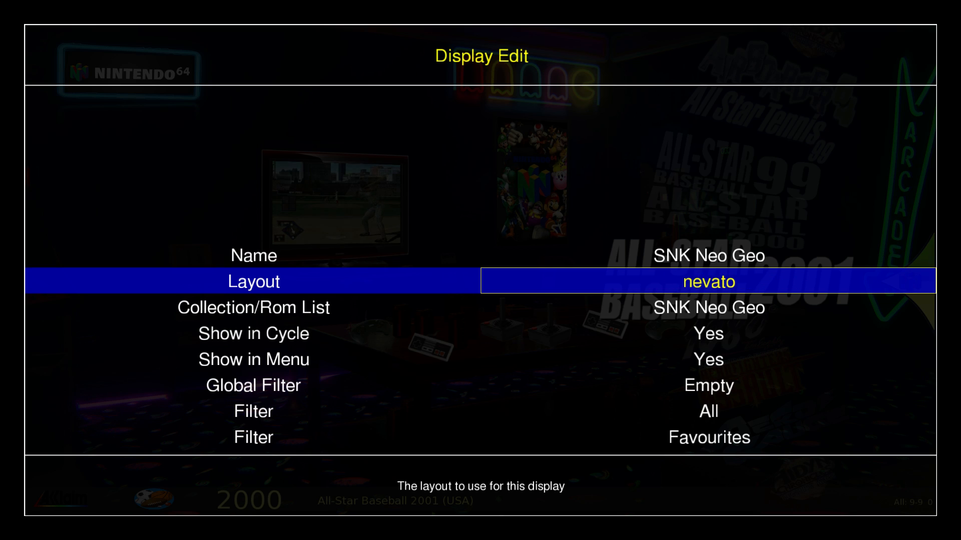
key("Return")
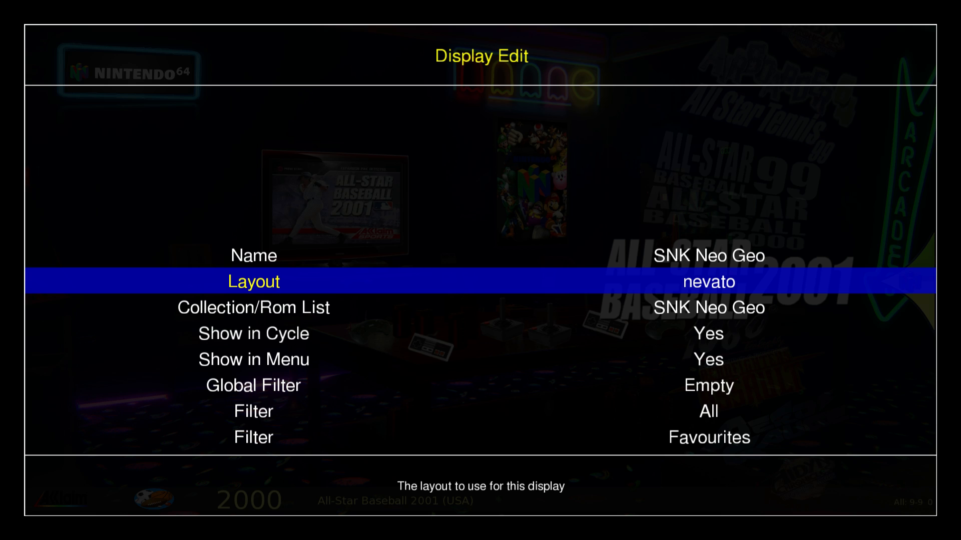
key("Escape")
key("Escape")
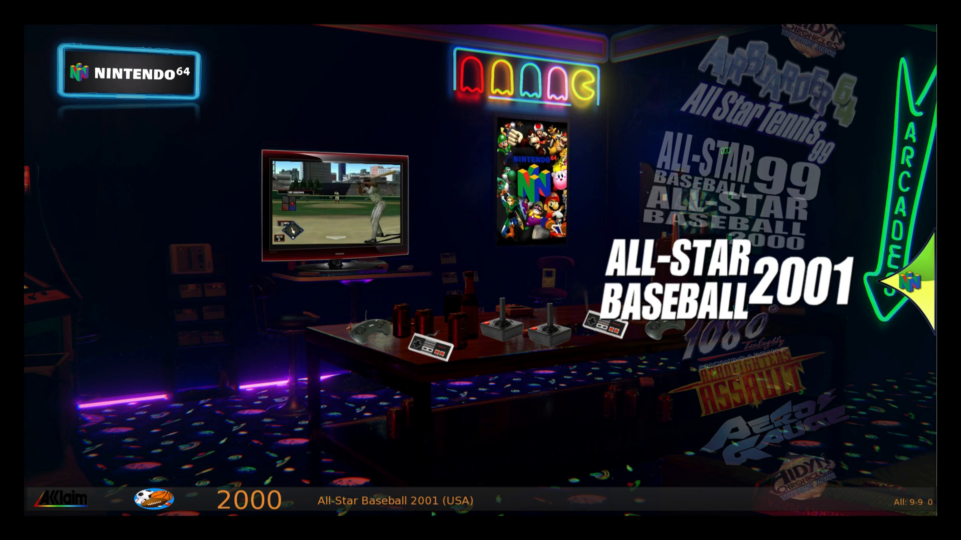
Return to the systems wheel and open the SNK Neo Geo game list
key("Escape")
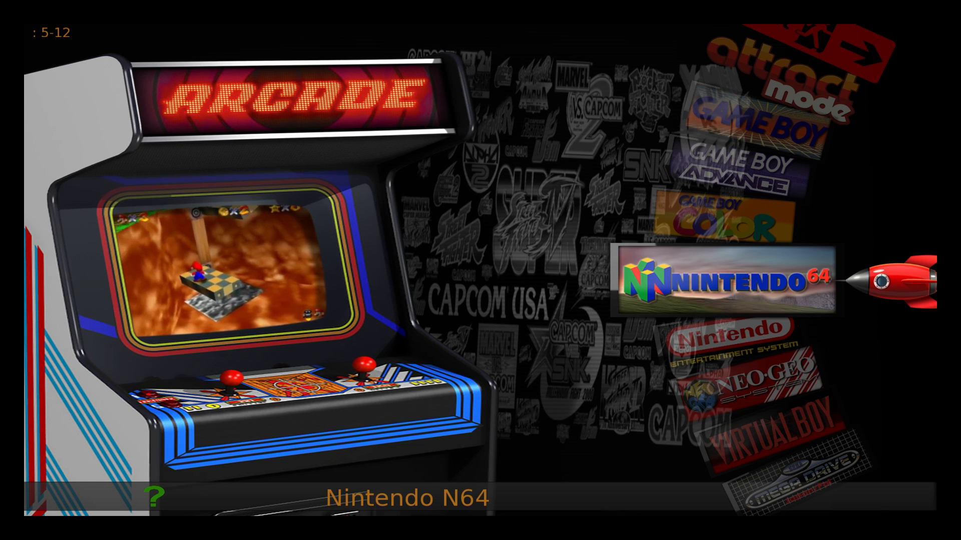
key("Down")
key("Down")
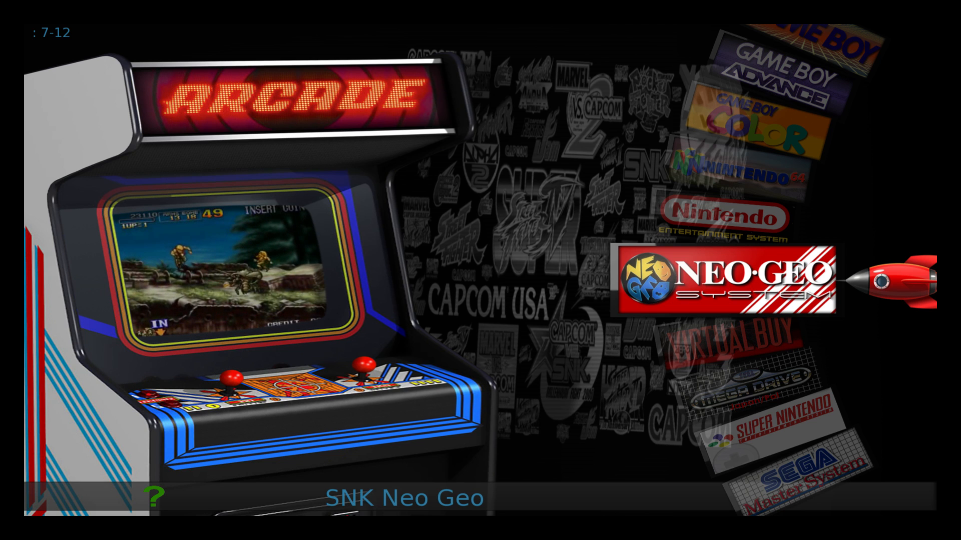
key("Return")
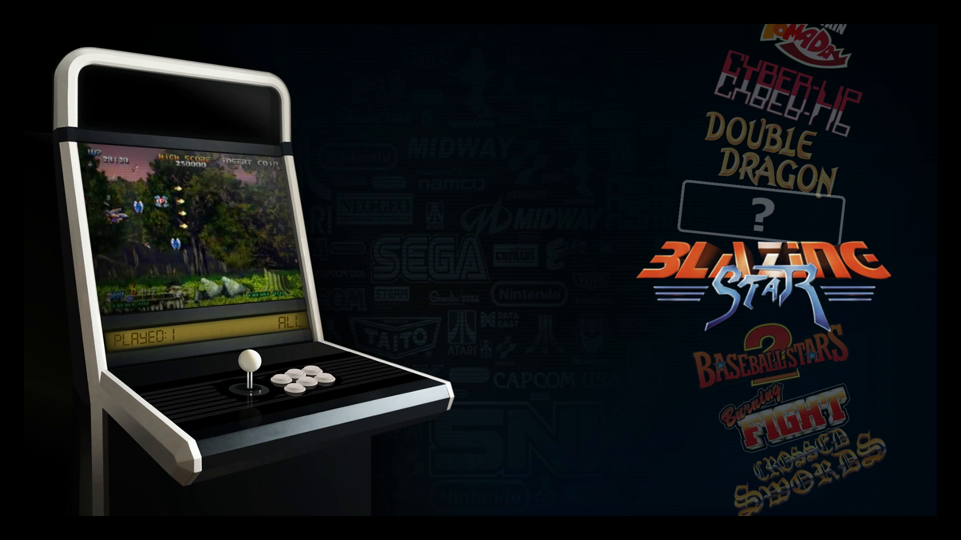
Launch Cyber-Lip from the SNK Neo Geo game list and start a one-player game
key("Up")
key("Up")
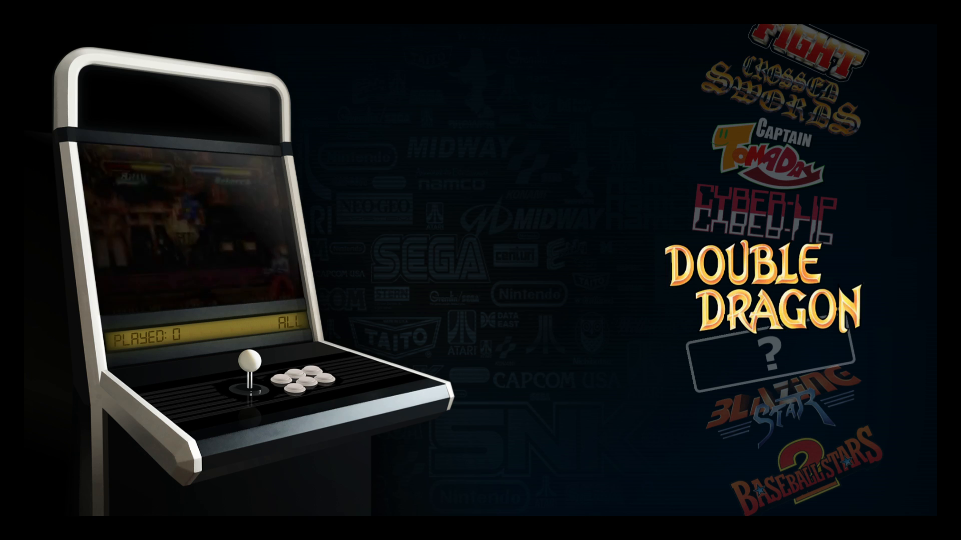
key("Up")
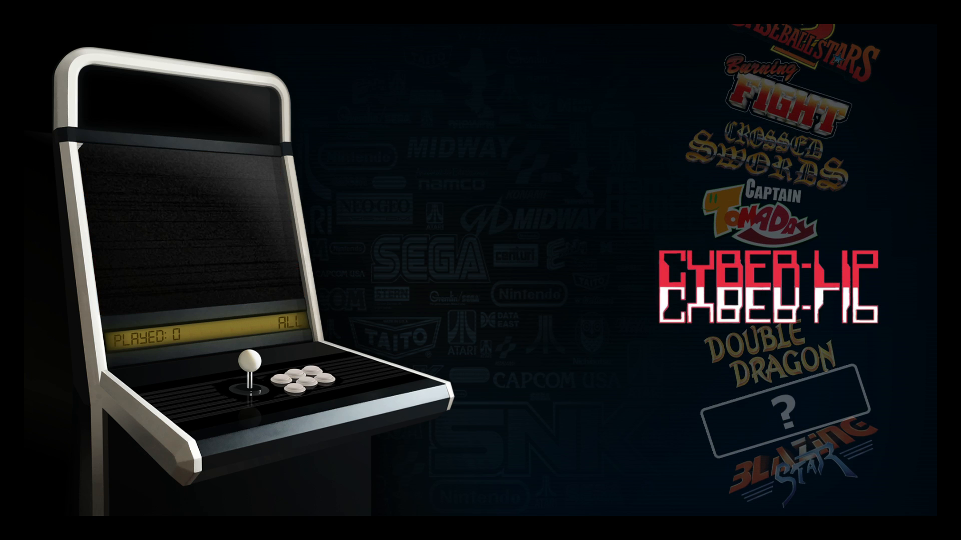
key("Return")
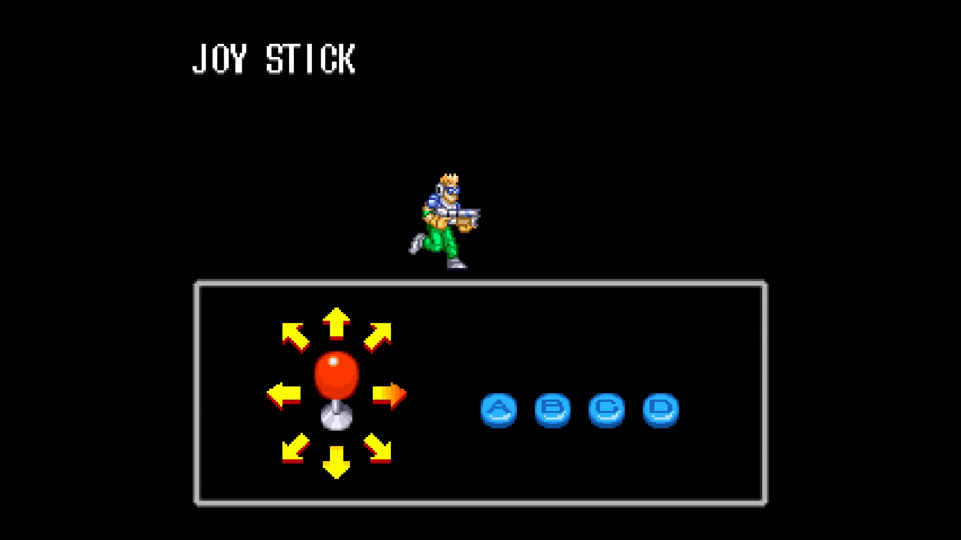
key("Return")
key("Return")
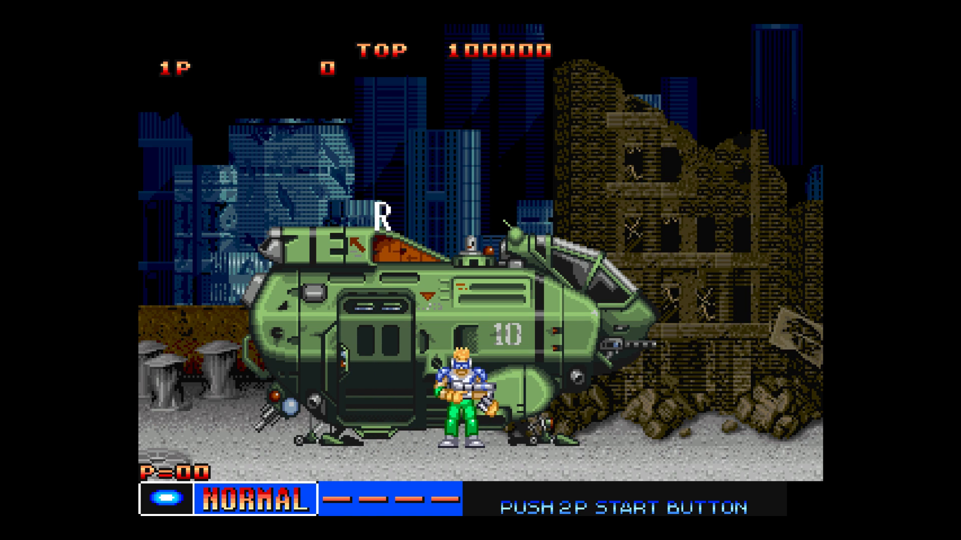
Exit Cyber-Lip to the systems wheel and browse to Nintendo Game Boy Advance
key("space")
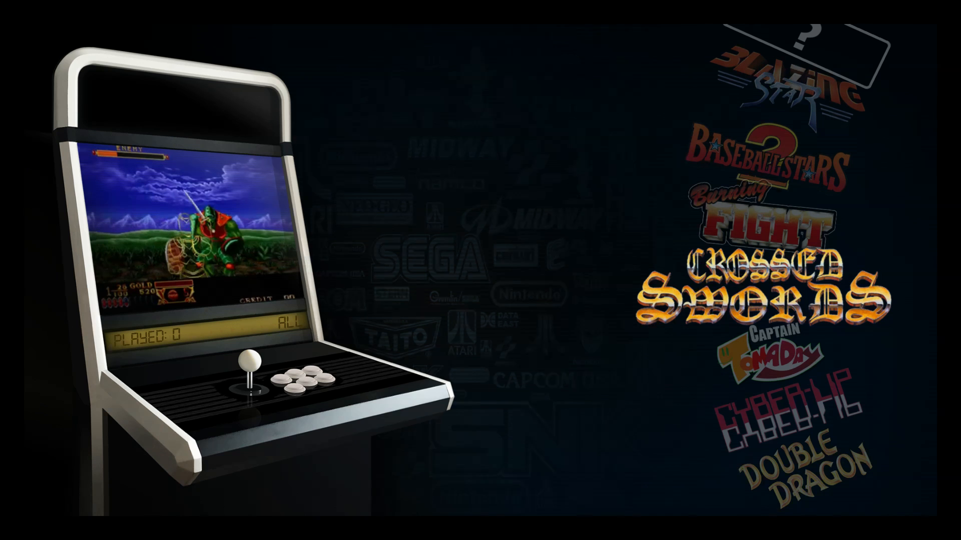
key("Escape")
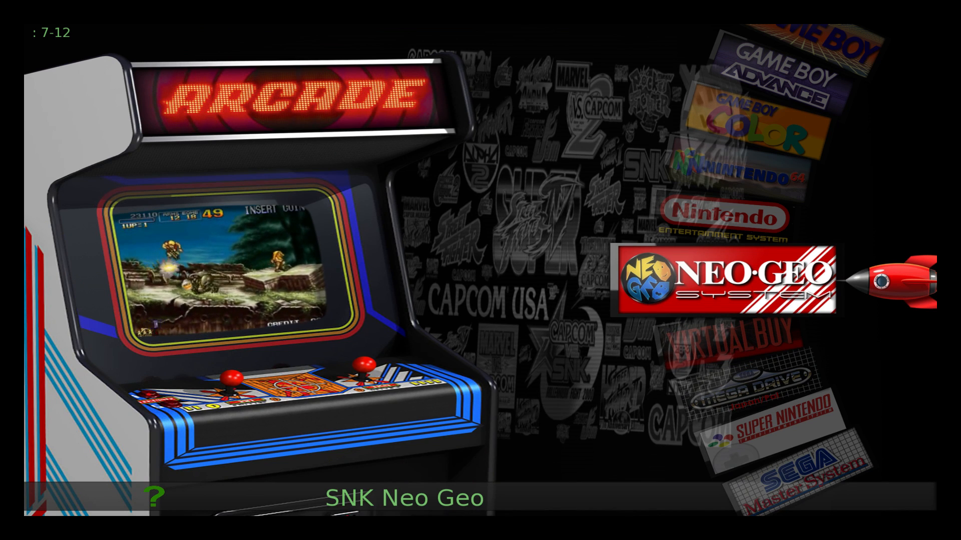
key("Up")
key("Up")
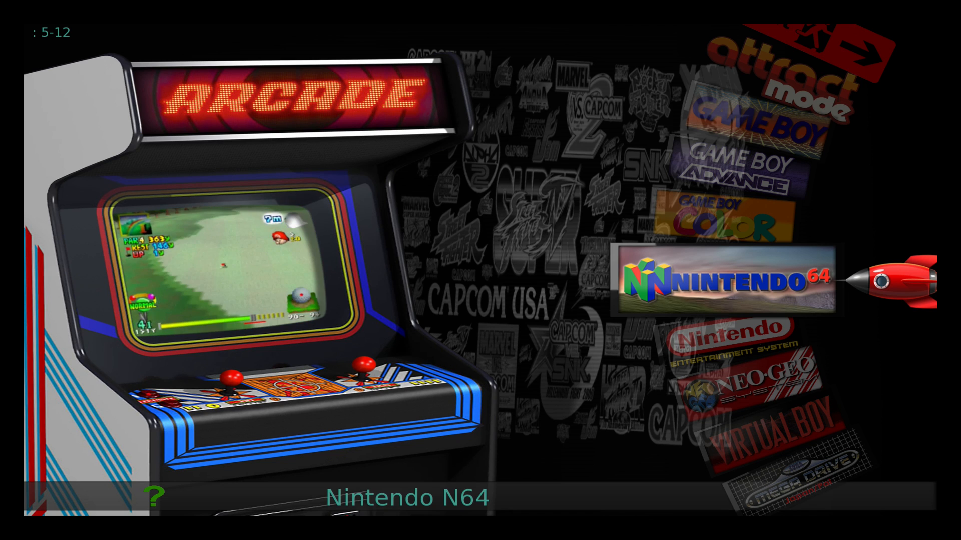
key("Up")
key("Up")
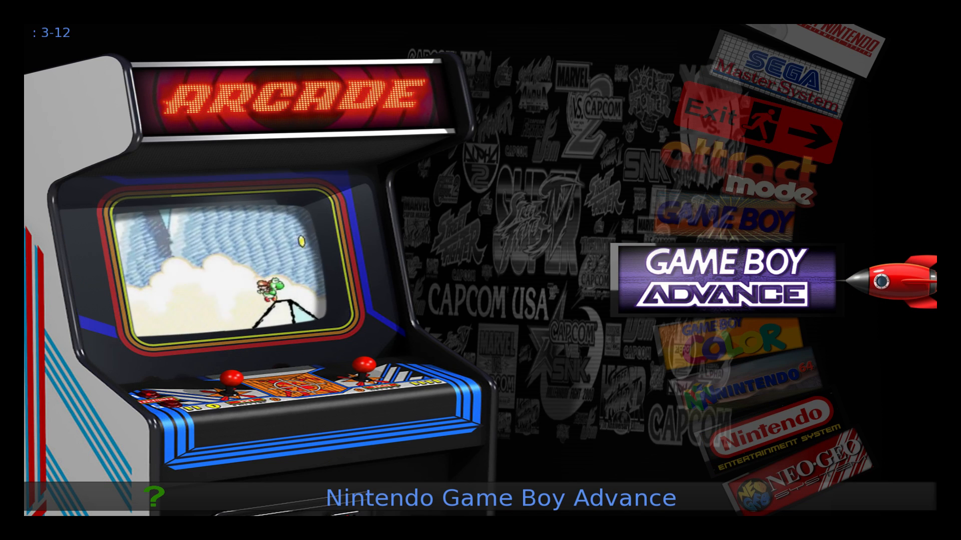